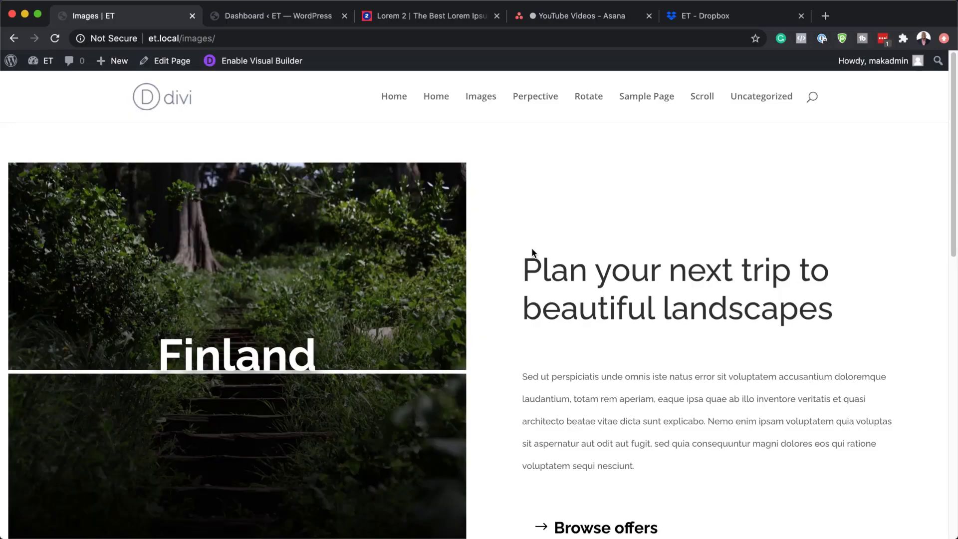
- Review the example Images page, examining how its Finland and Hawaii image sections move while scrolling
scroll(532, 252, "down", 10)
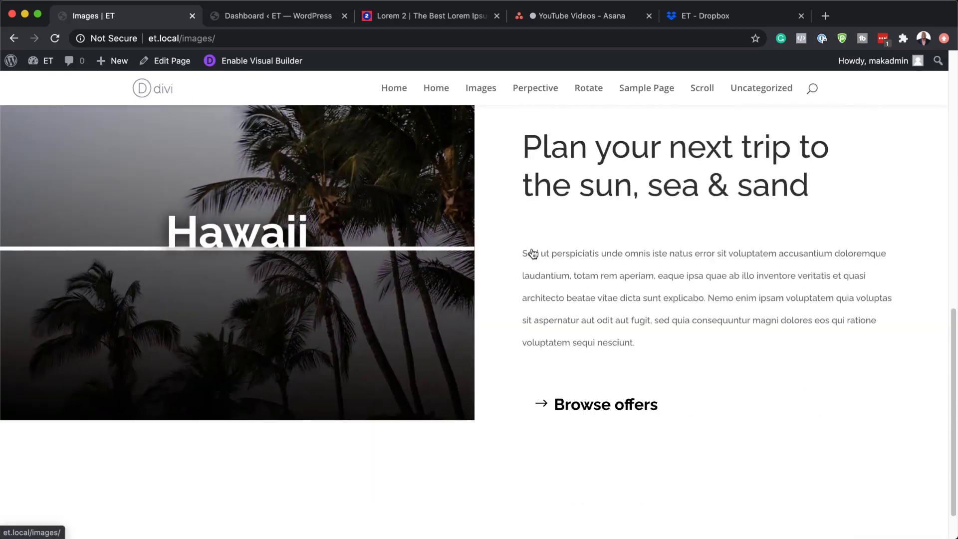
scroll(532, 253, "down", 4)
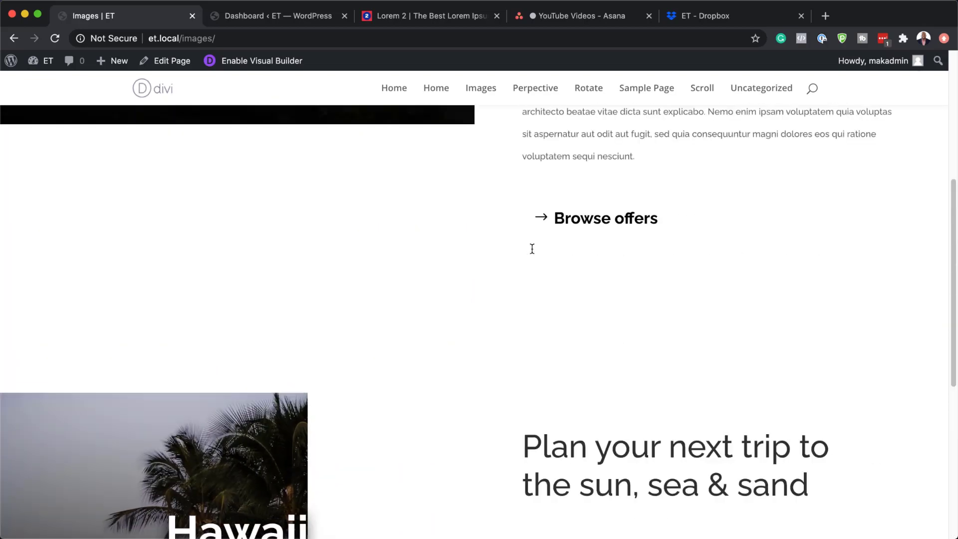
scroll(531, 248, "up", 5)
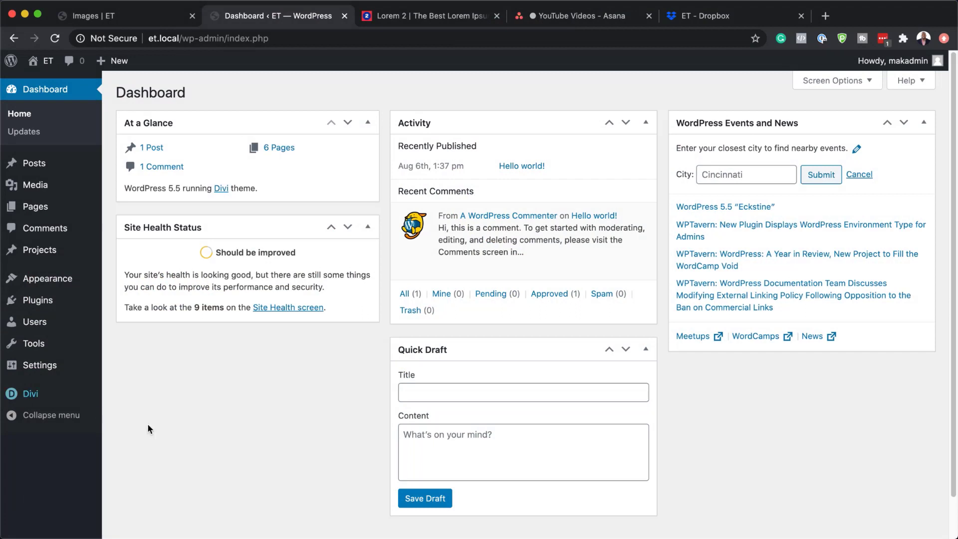
- Create a new WordPress page titled "Motion to Background Images" and open it in the Divi Builder
left_click(162, 378)
mouse_move(77, 214)
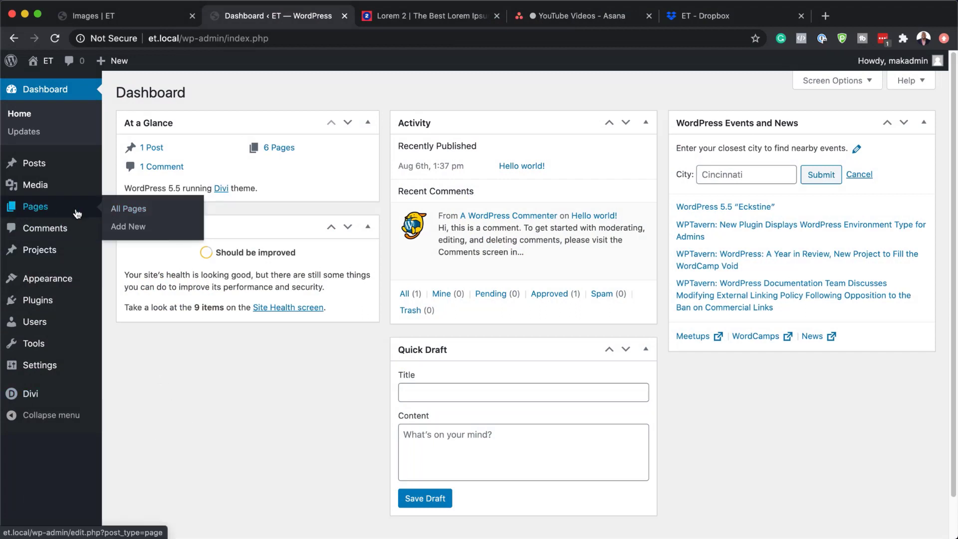
left_click(147, 229)
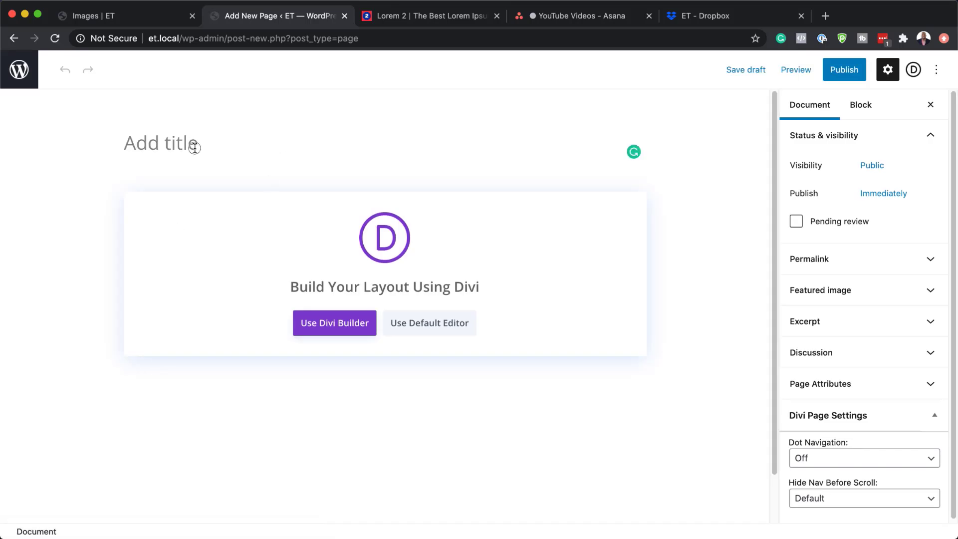
type("Motion to Background Images")
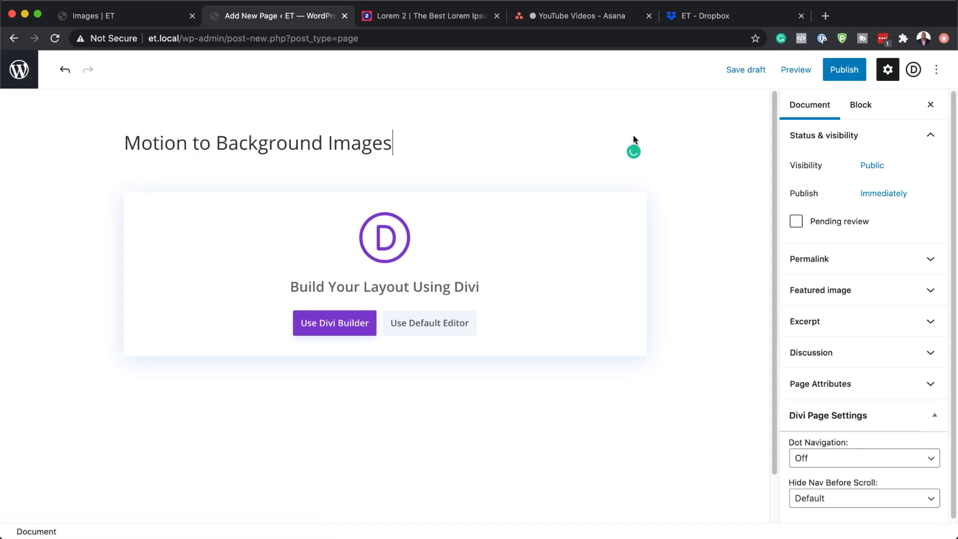
left_click(348, 325)
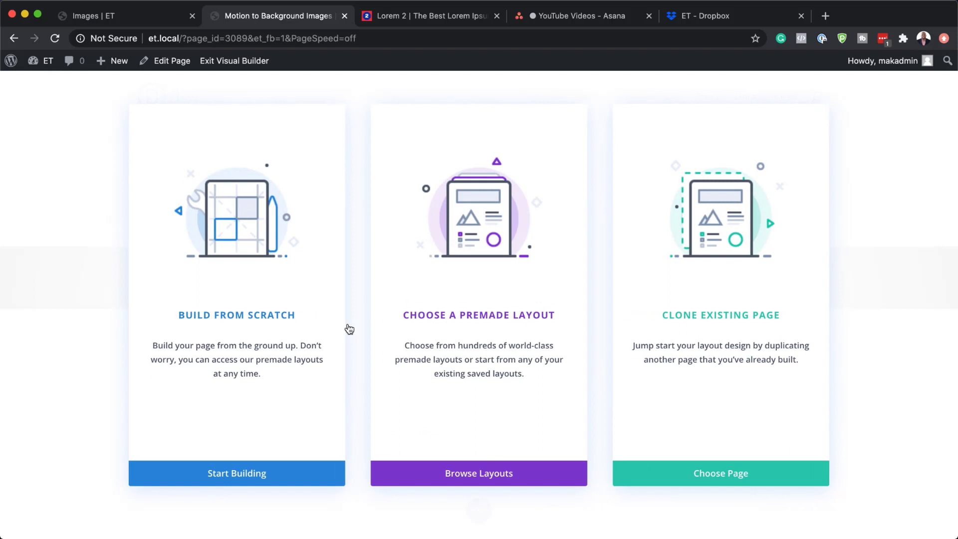
- Start the layout from scratch with a row of two equal columns, dismissing the module chooser
left_click(254, 481)
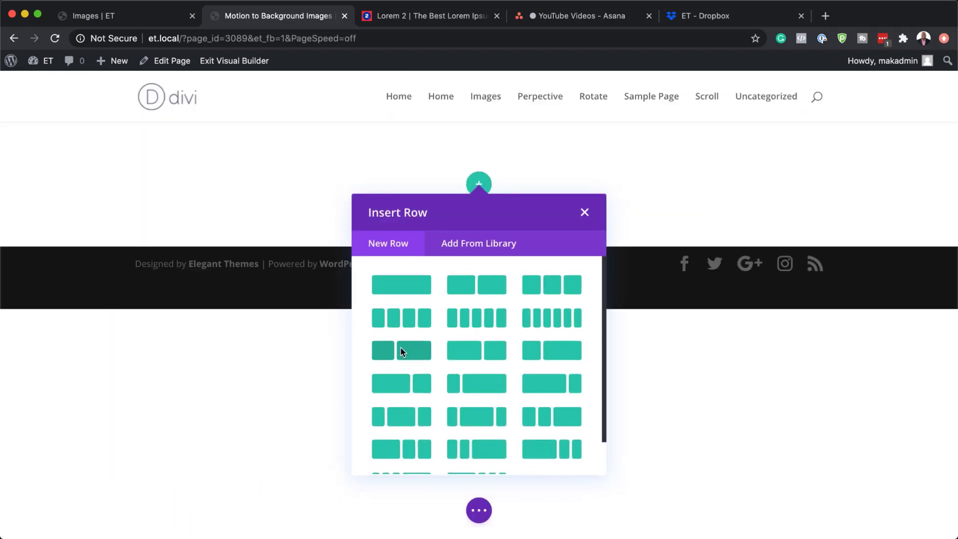
left_click(493, 292)
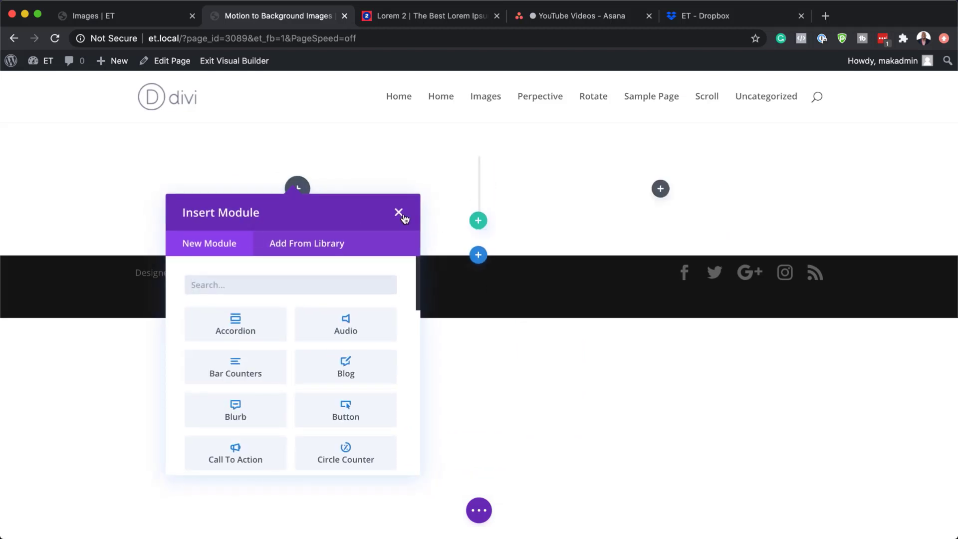
left_click(398, 212)
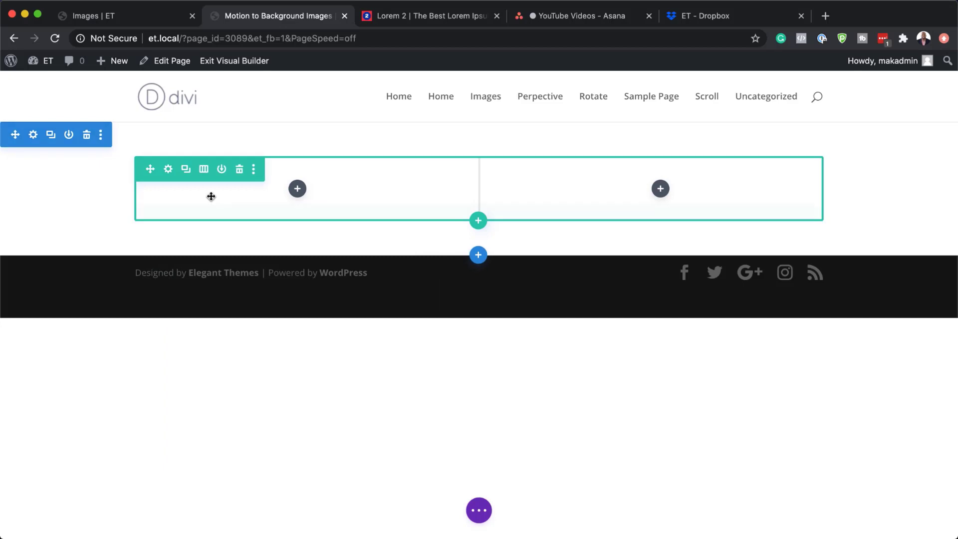
- Enable a custom gutter width for the row and set it to 1
left_click(168, 169)
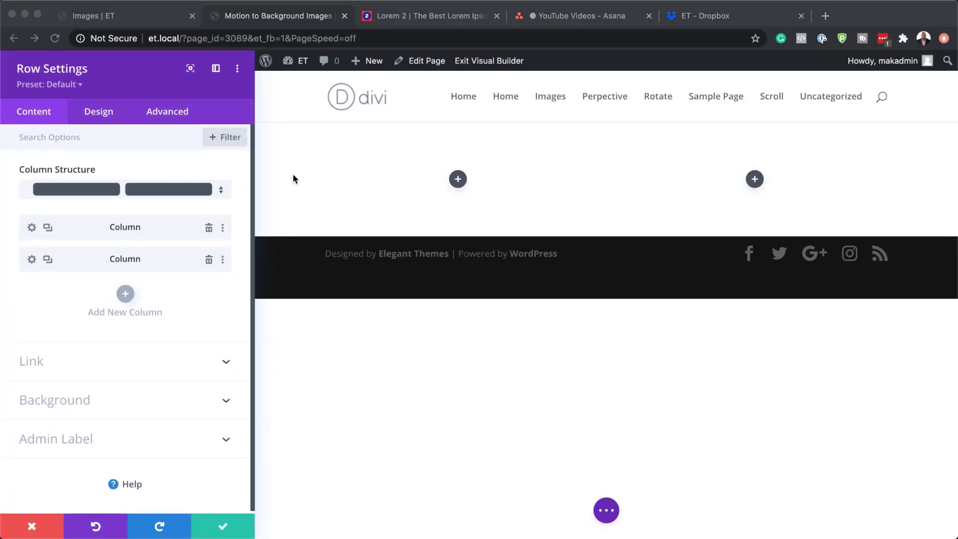
left_click(99, 112)
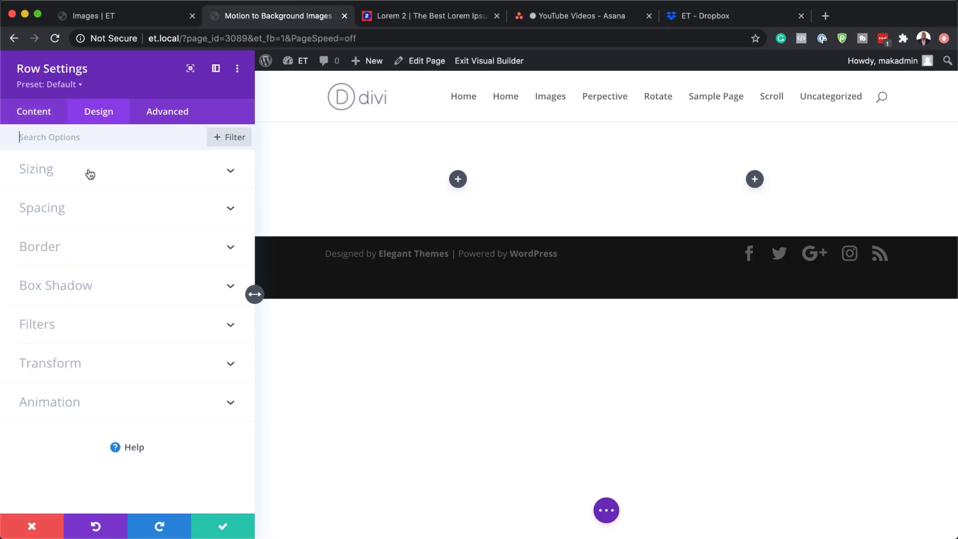
left_click(86, 173)
left_click(52, 216)
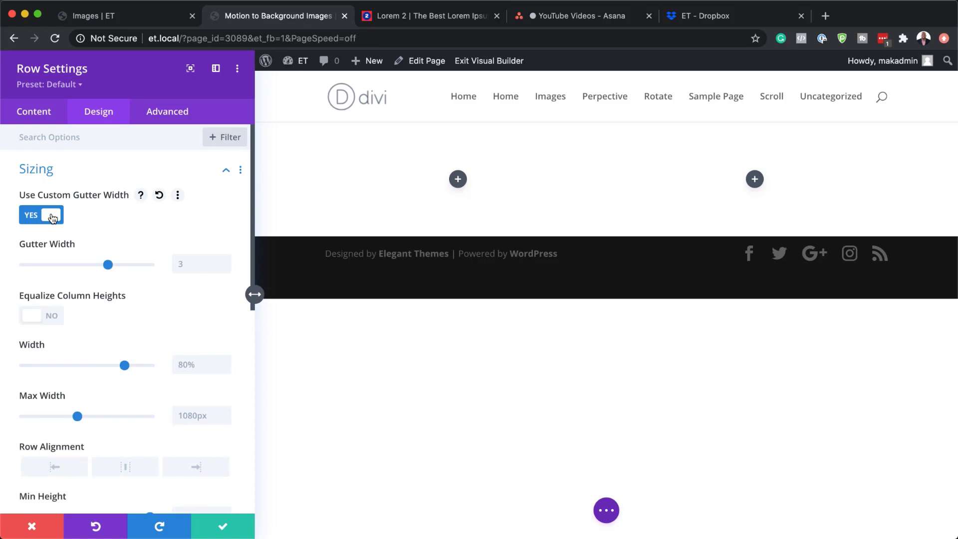
left_click_drag(108, 264, 23, 264)
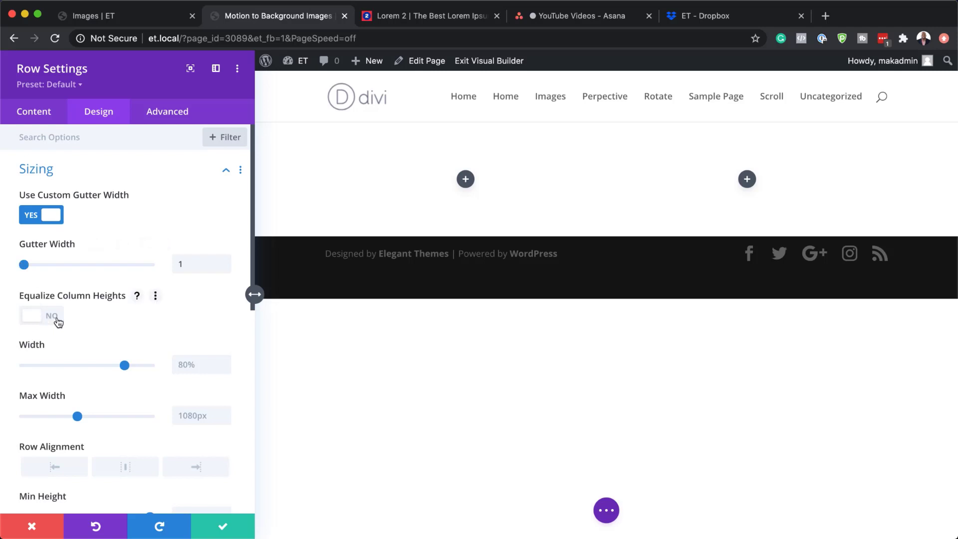
- Set both the row's width and its maximum width to 100%
left_click(186, 365)
double_click(186, 364)
type("100")
left_click(194, 416)
double_click(194, 416)
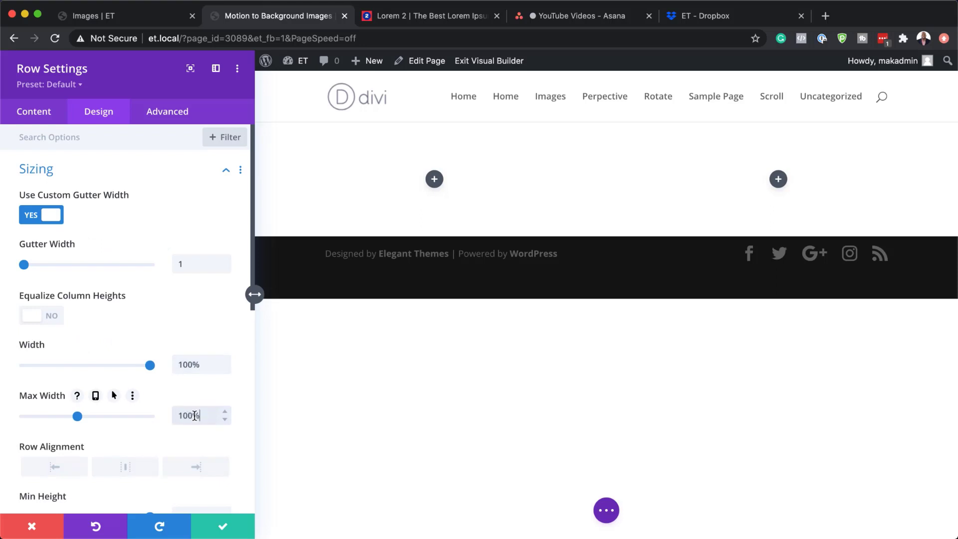
type("100%")
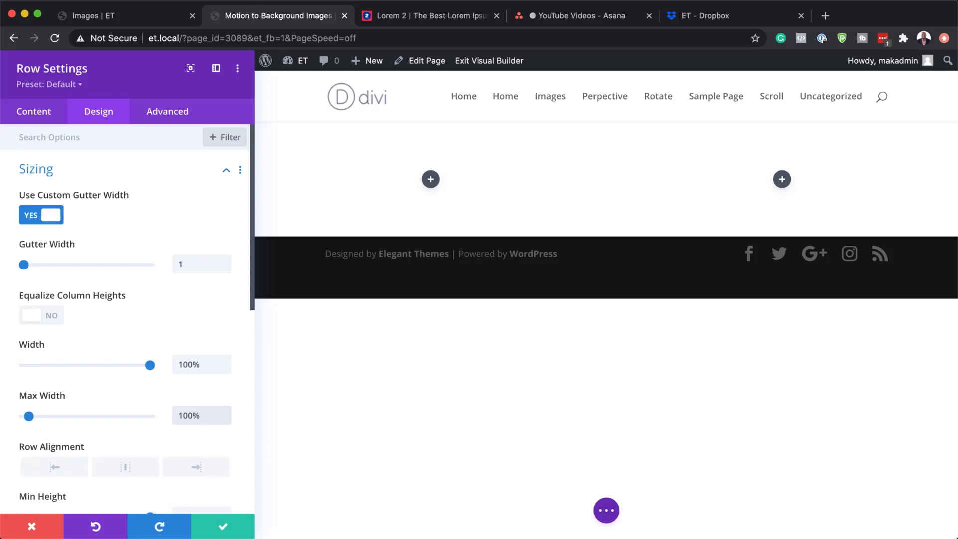
- Set the row's top and bottom padding to 0px, linking the two values
scroll(196, 328, "down", 6)
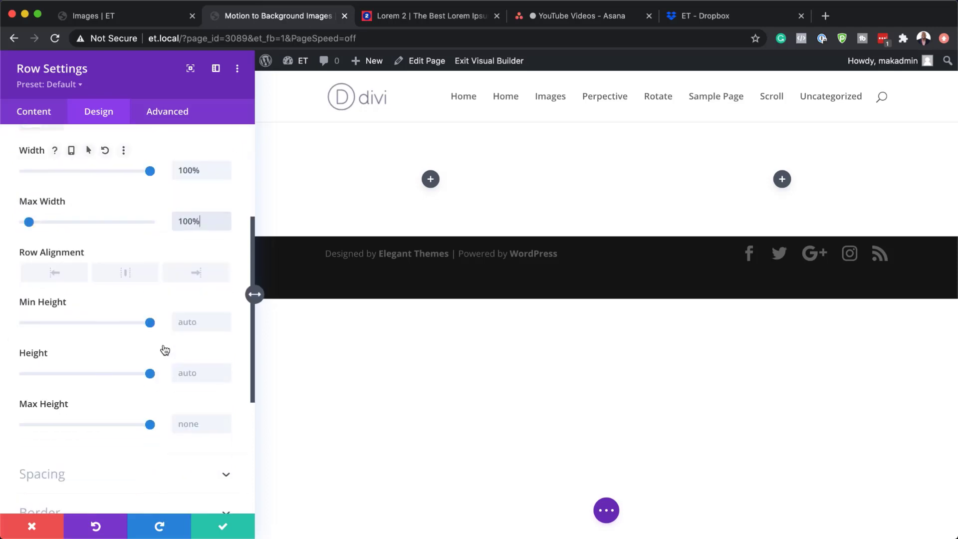
left_click(70, 367)
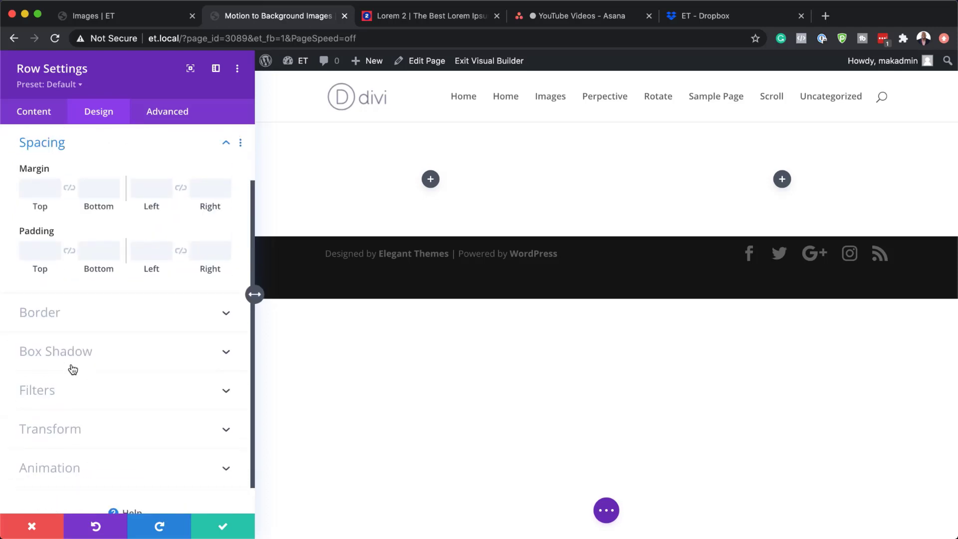
left_click(42, 248)
type("0px")
left_click(69, 251)
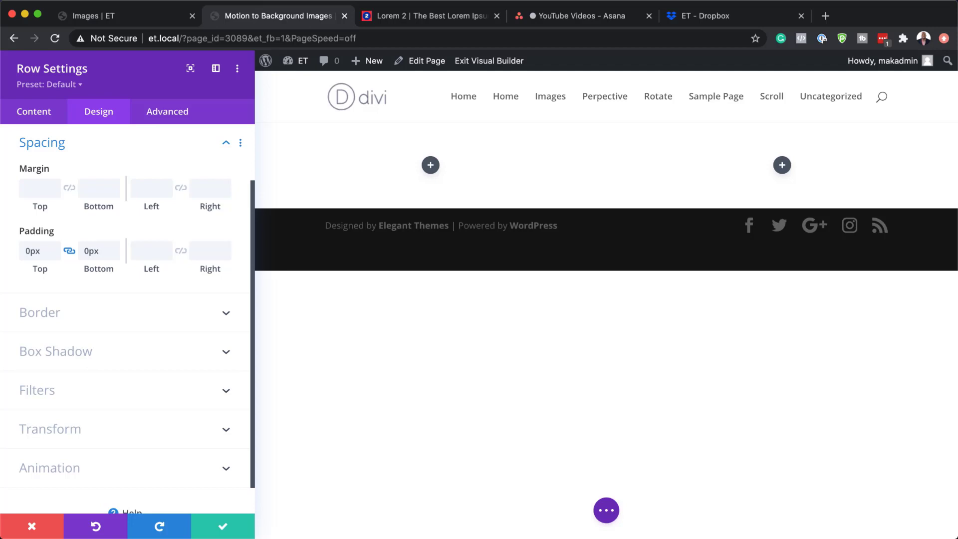
- Give the second column linked padding of 10vw top and bottom and 5vw left and right, and save the column and row settings
left_click(37, 113)
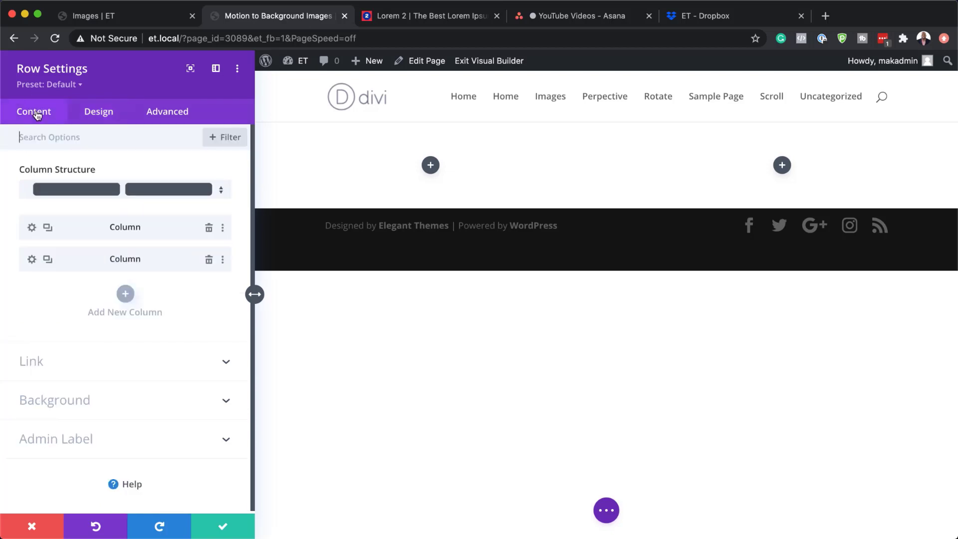
left_click(32, 259)
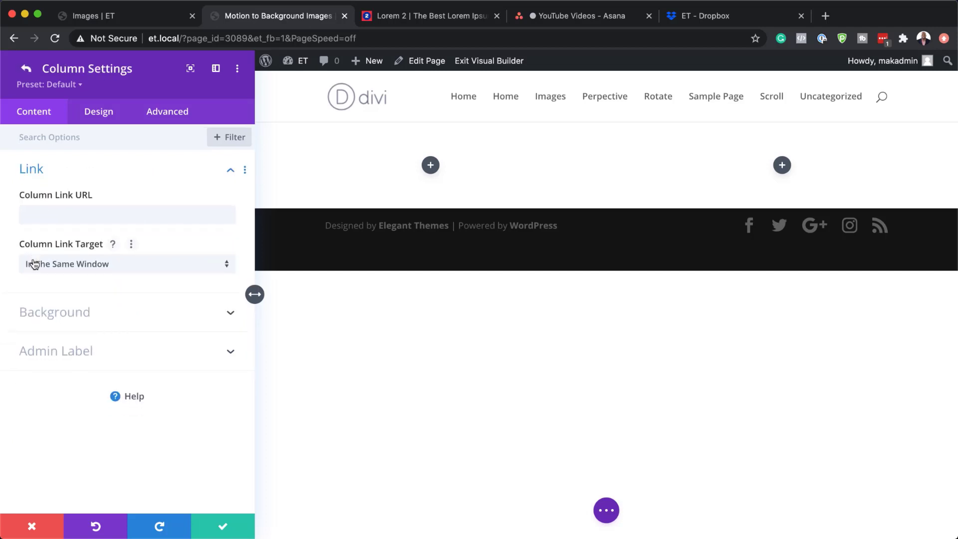
left_click(98, 111)
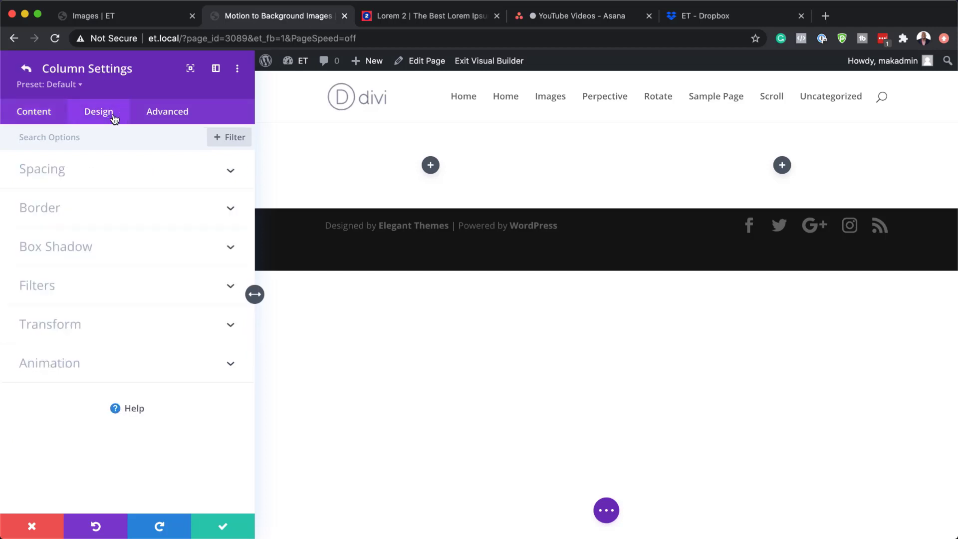
left_click(71, 173)
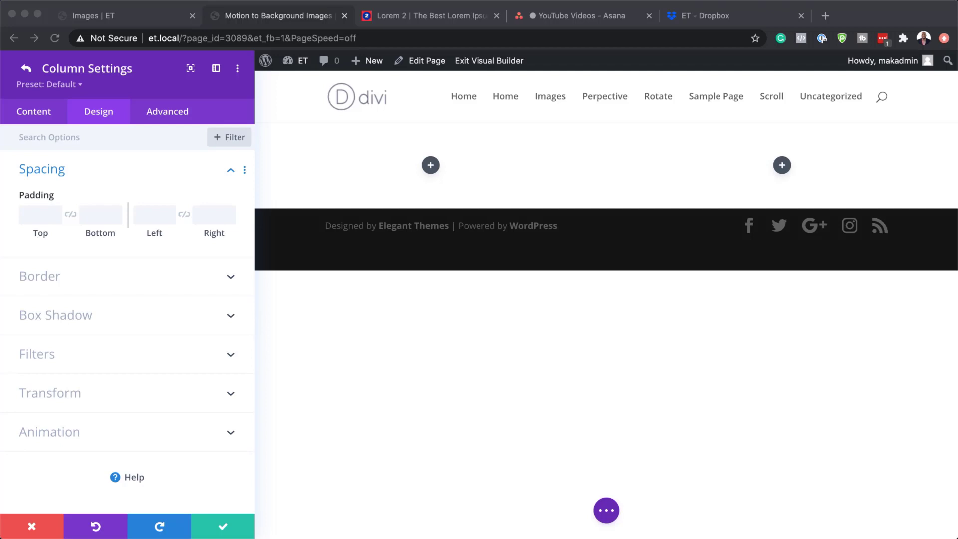
left_click(37, 215)
type("10vw")
left_click(70, 214)
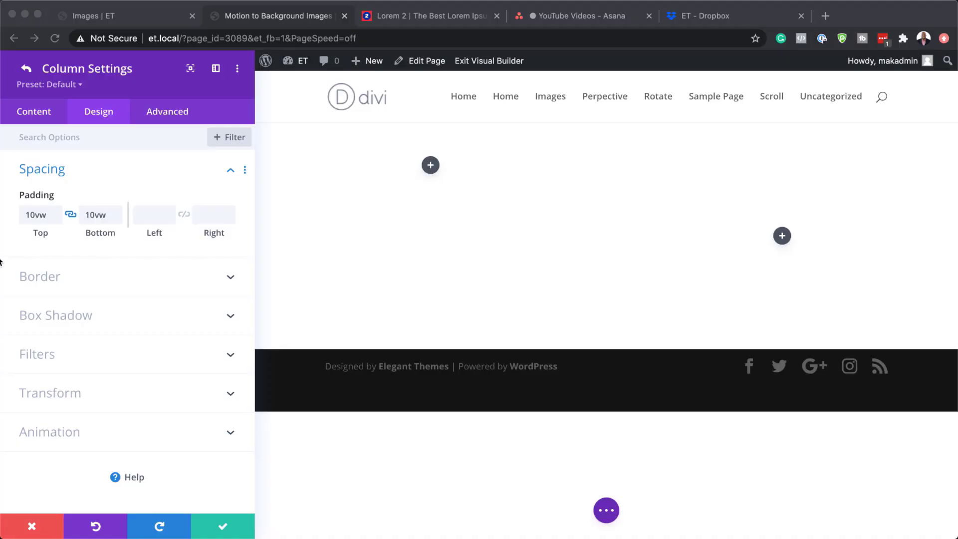
left_click(148, 215)
type("5vw")
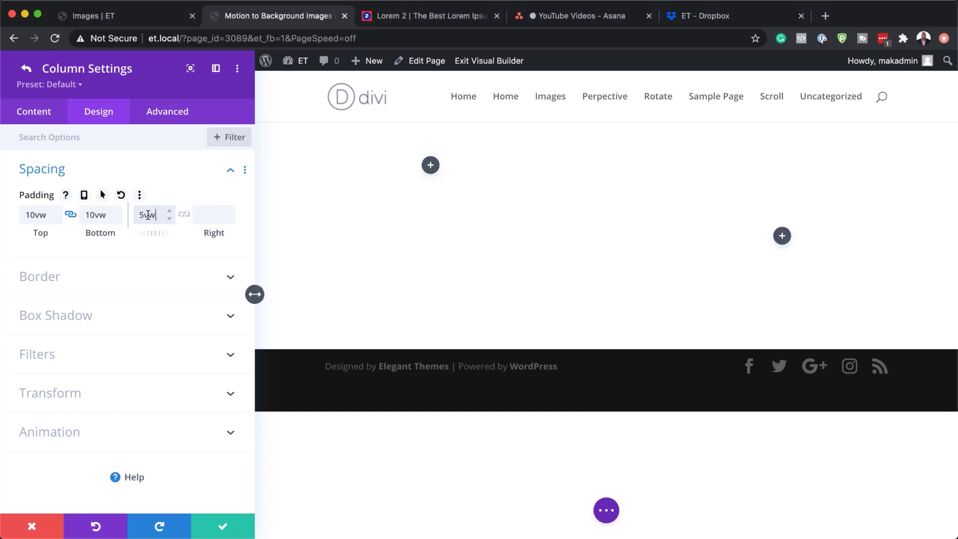
left_click(184, 214)
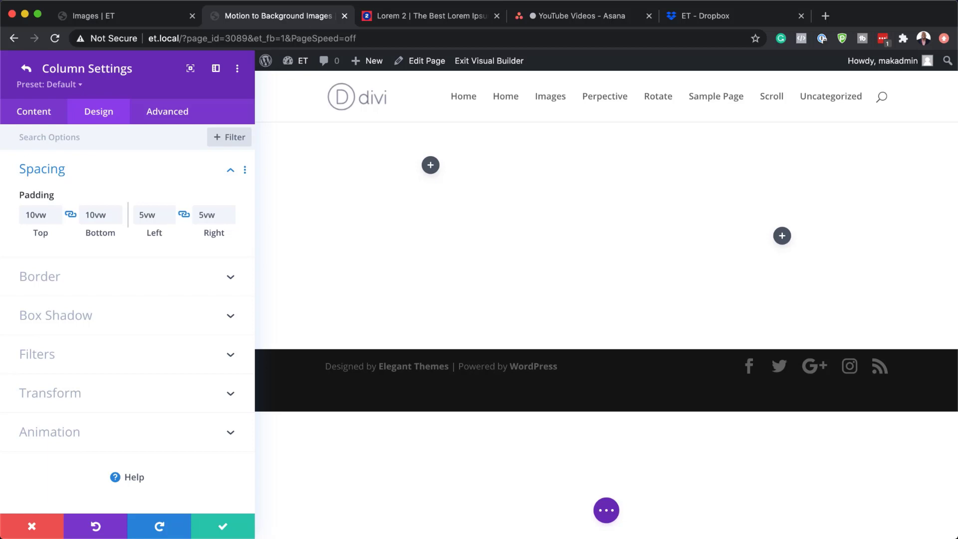
left_click(223, 528)
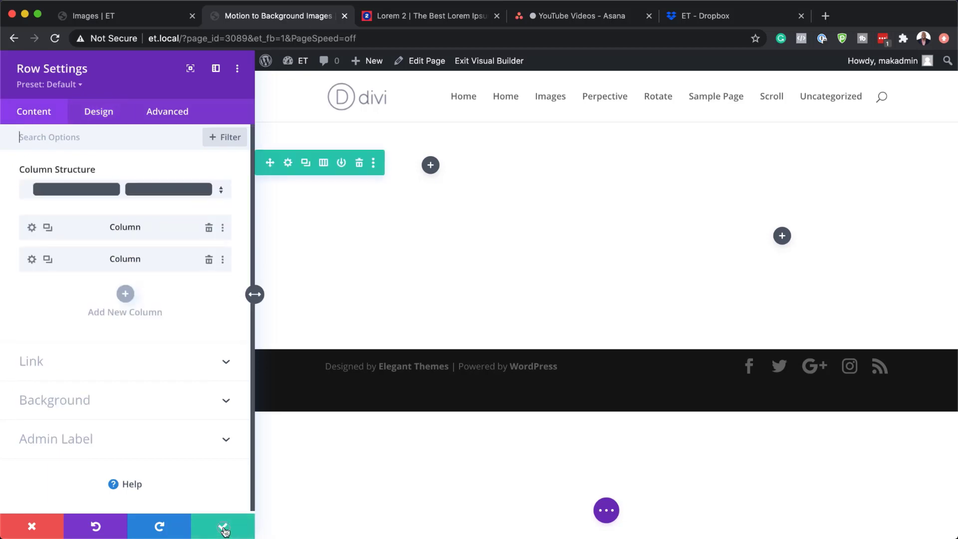
left_click(223, 528)
- Insert an Image module into the row's first column
left_click(240, 174)
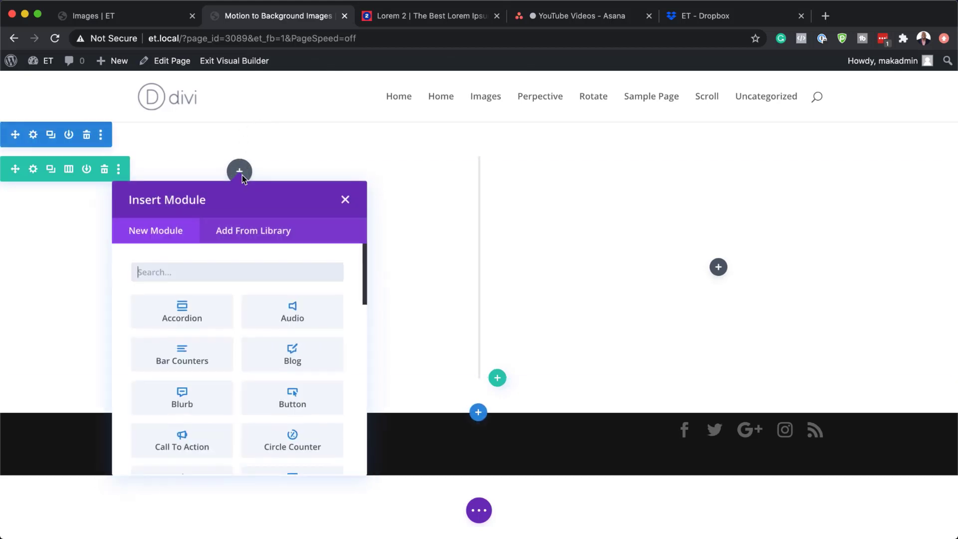
type("image")
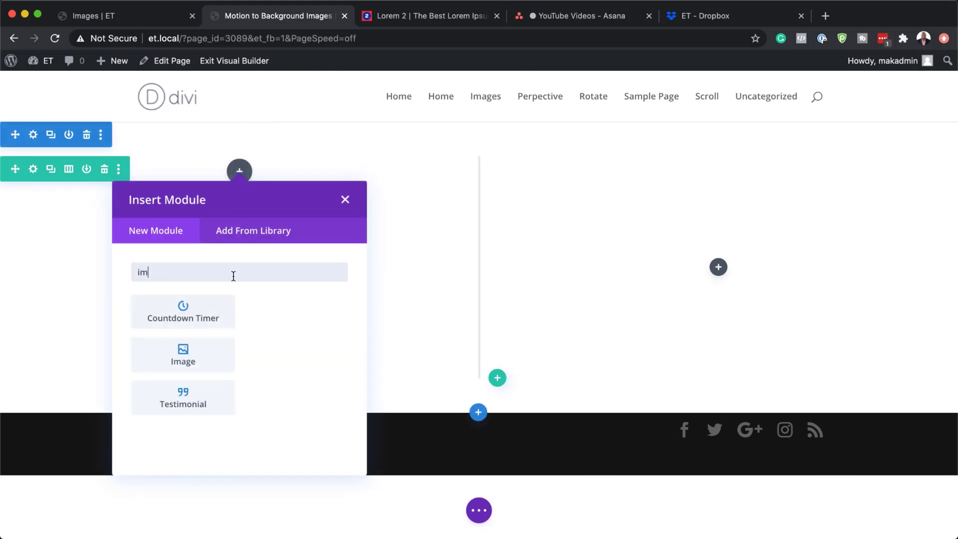
left_click(231, 314)
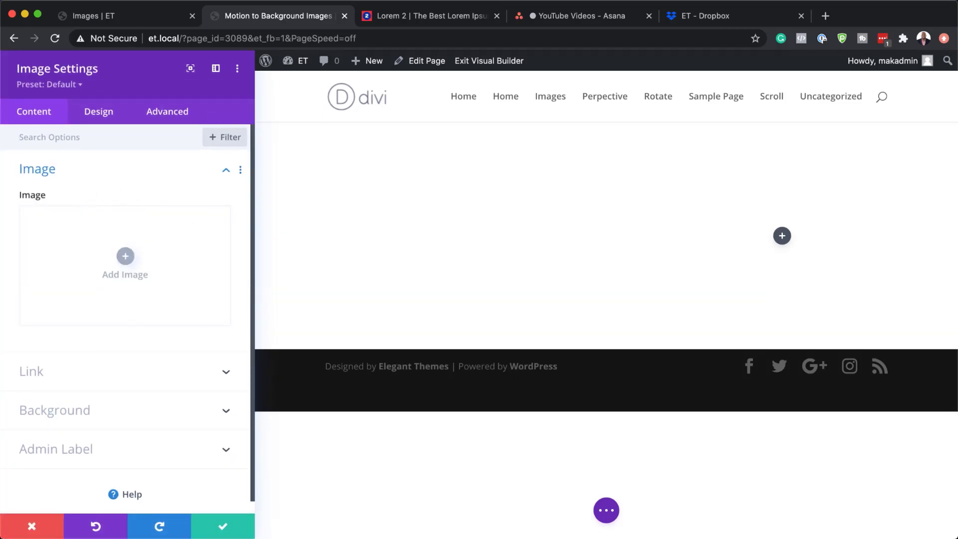
- Add a background gradient to the Image module and set its first color to rgba(255,255,255,0)
left_click(88, 414)
left_click(102, 205)
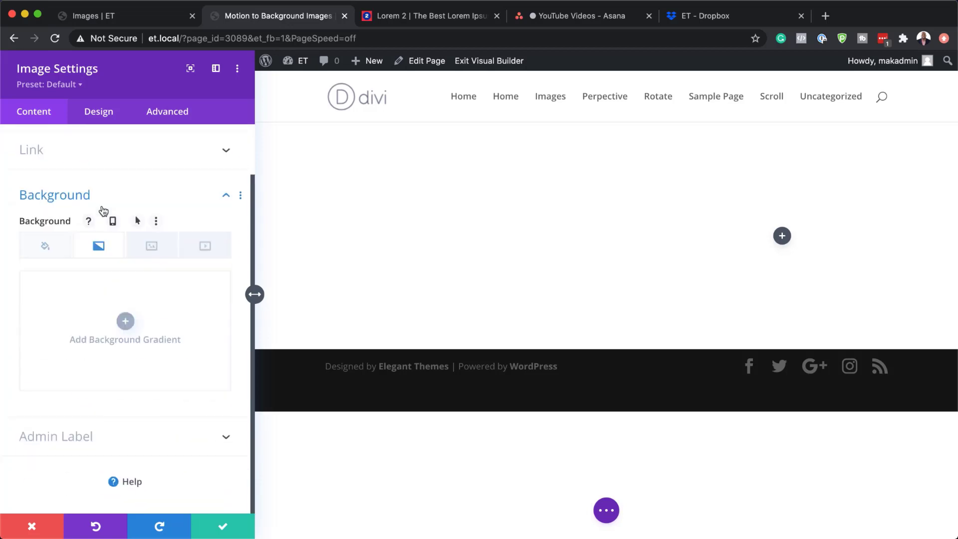
left_click(125, 321)
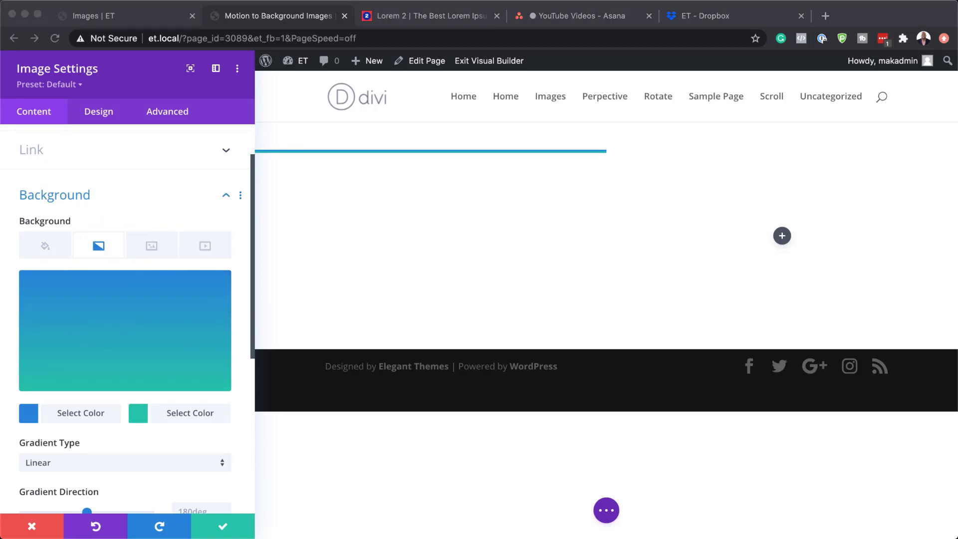
left_click(31, 417)
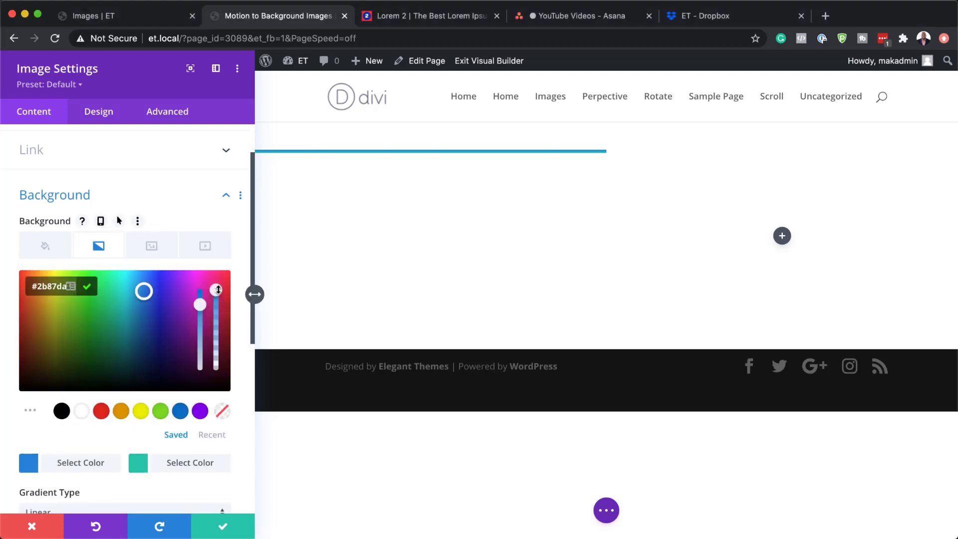
left_click_drag(218, 289, 216, 304)
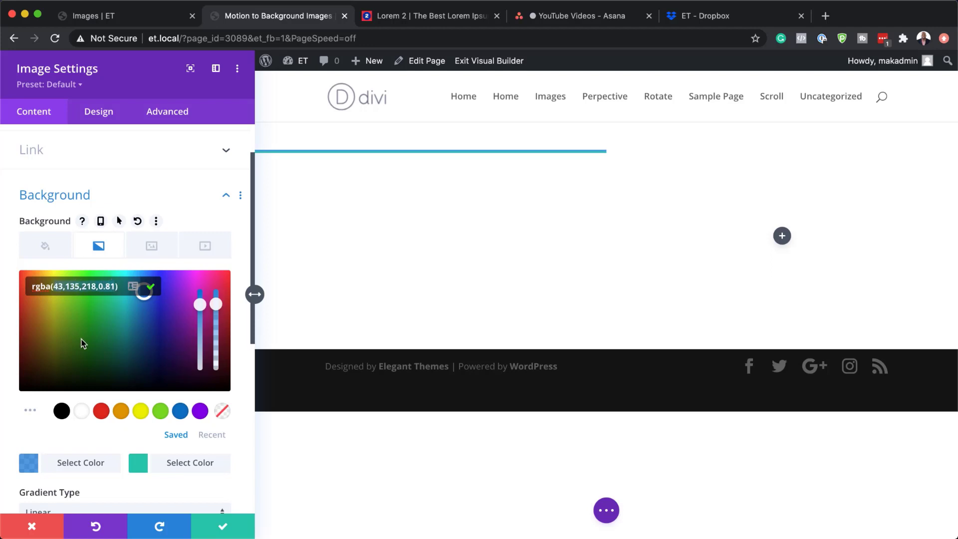
key("super+a")
type("rgba(255,255,255,0)")
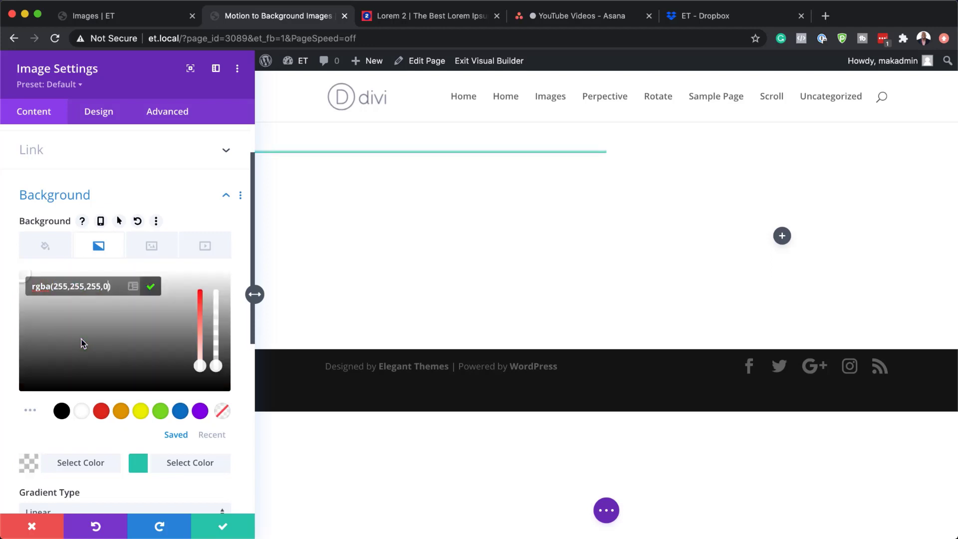
- Set the background gradient's second color to #000000 and its direction to 185deg
left_click(139, 467)
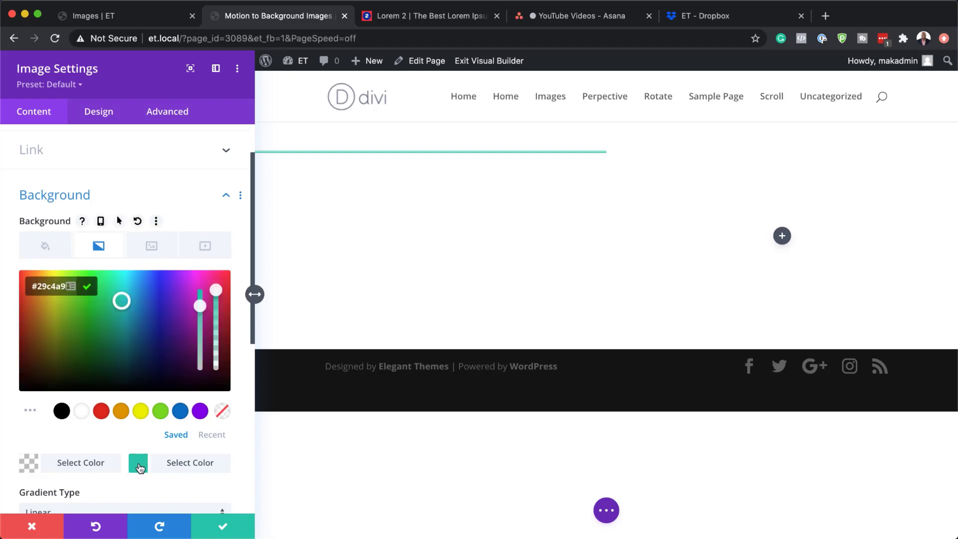
left_click(61, 412)
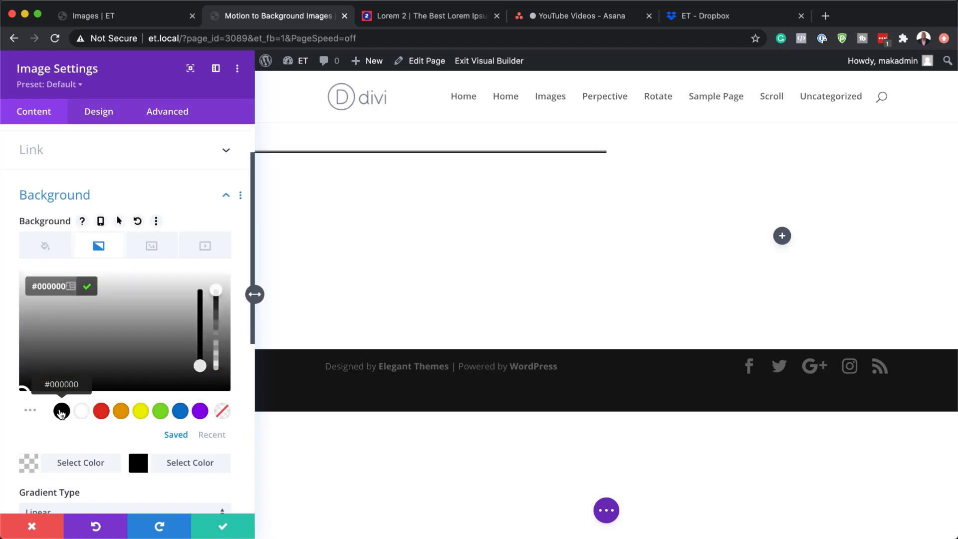
scroll(79, 442, "down", 2)
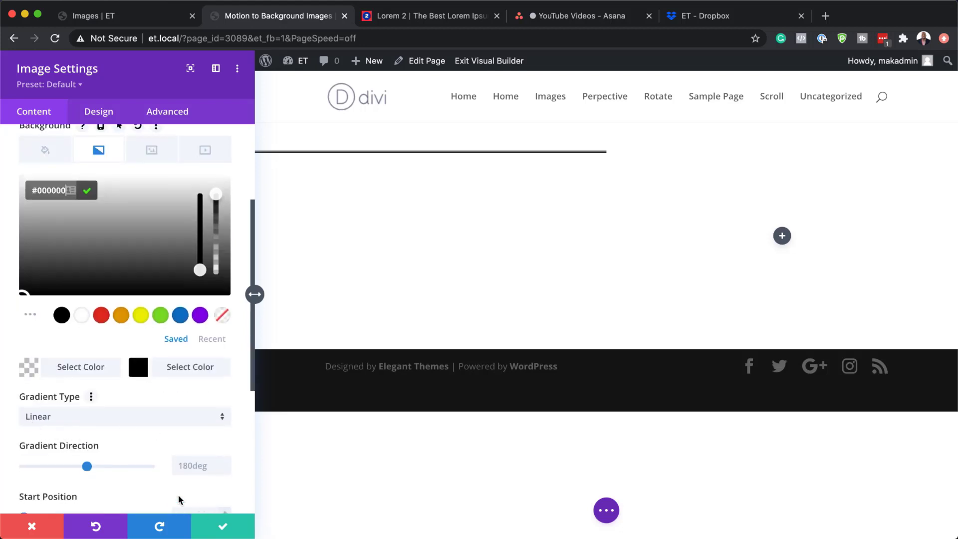
scroll(139, 484, "down", 1)
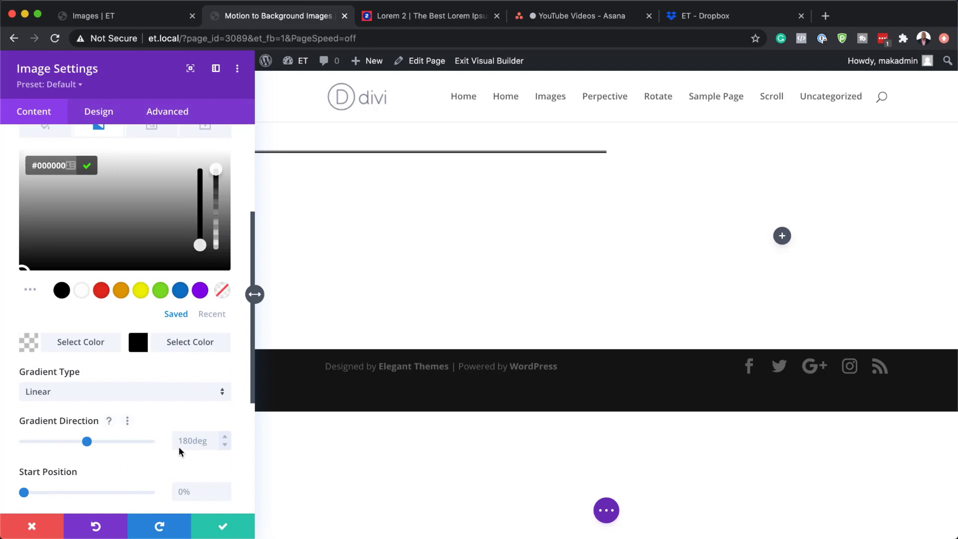
left_click(193, 442)
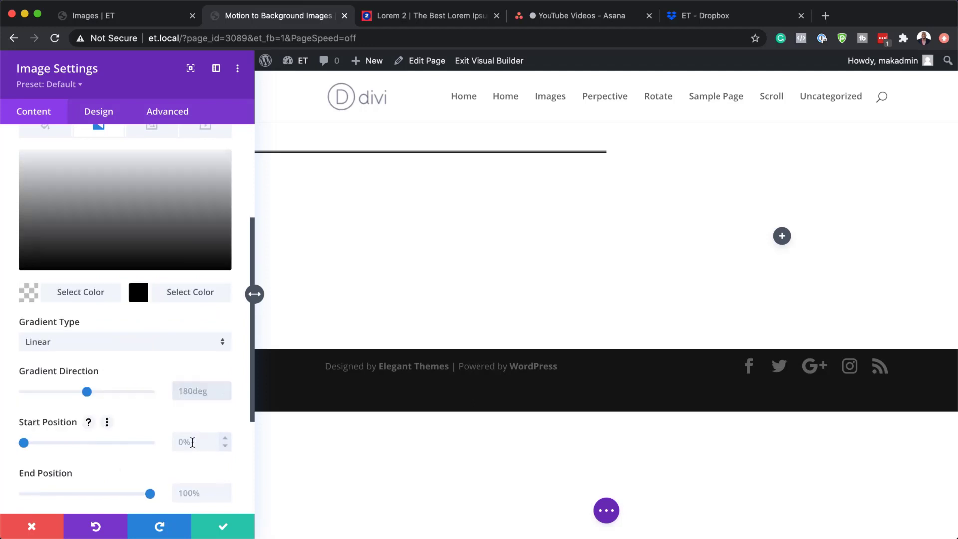
key("super+a")
type("185")
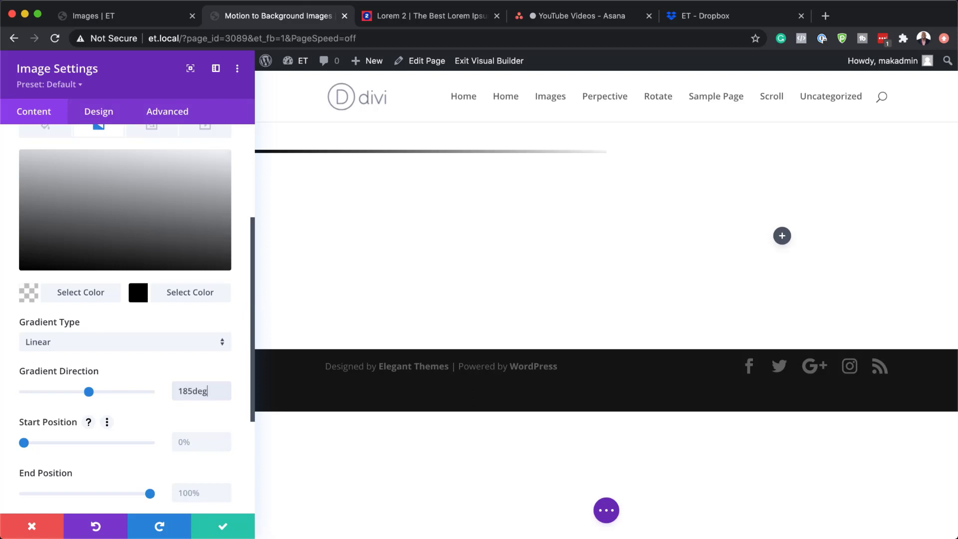
- Place the gradient above the background image and choose IMG_3775.jpg from the media library as the module's background image
scroll(199, 430, "down", 3)
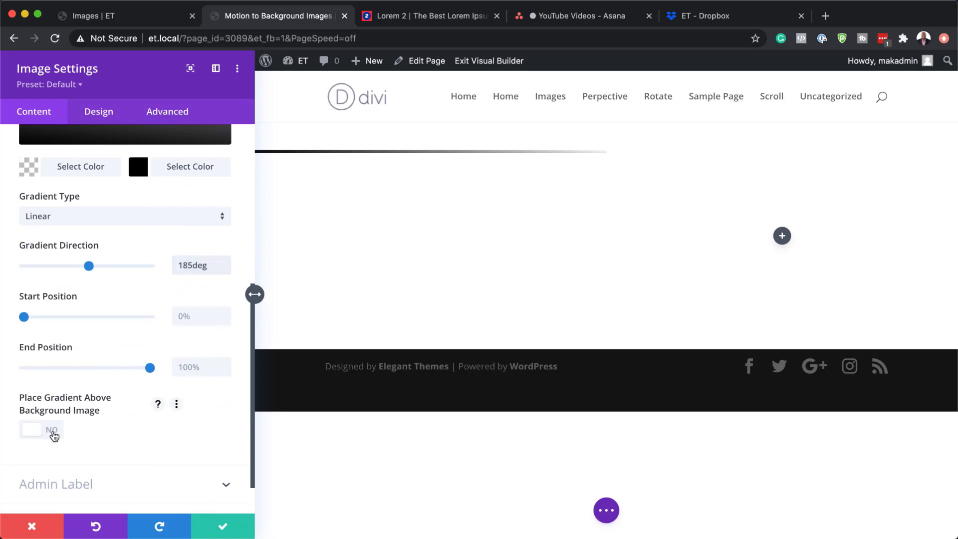
left_click(54, 436)
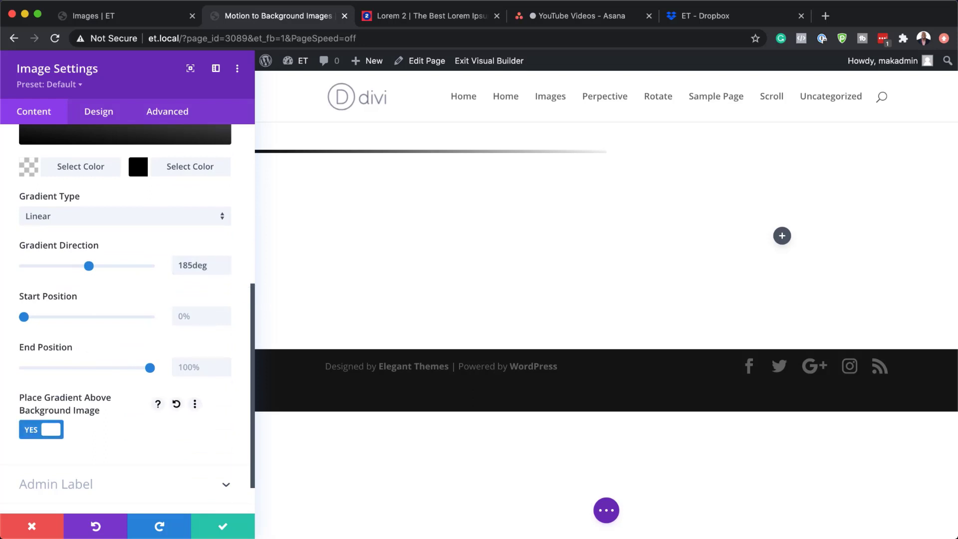
scroll(130, 328, "up", 10)
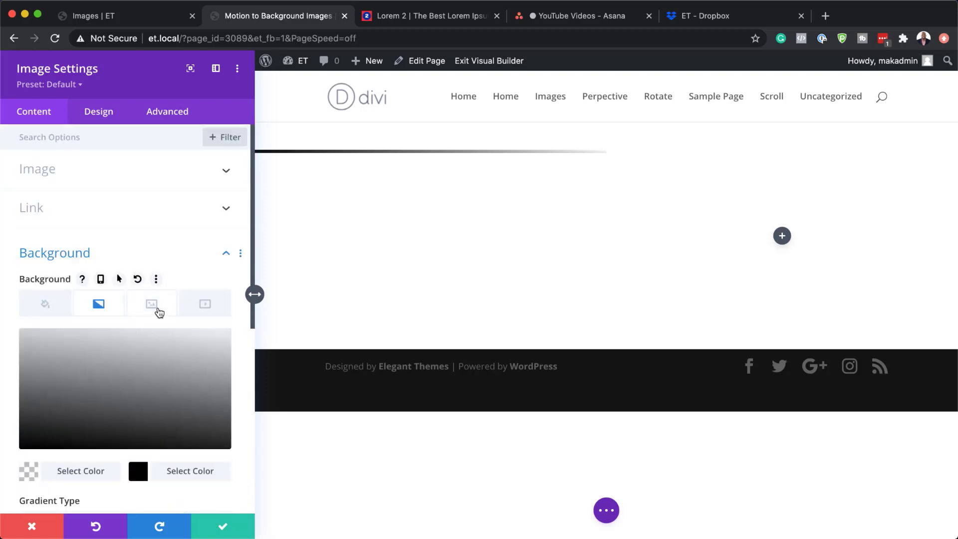
left_click(158, 313)
left_click(125, 379)
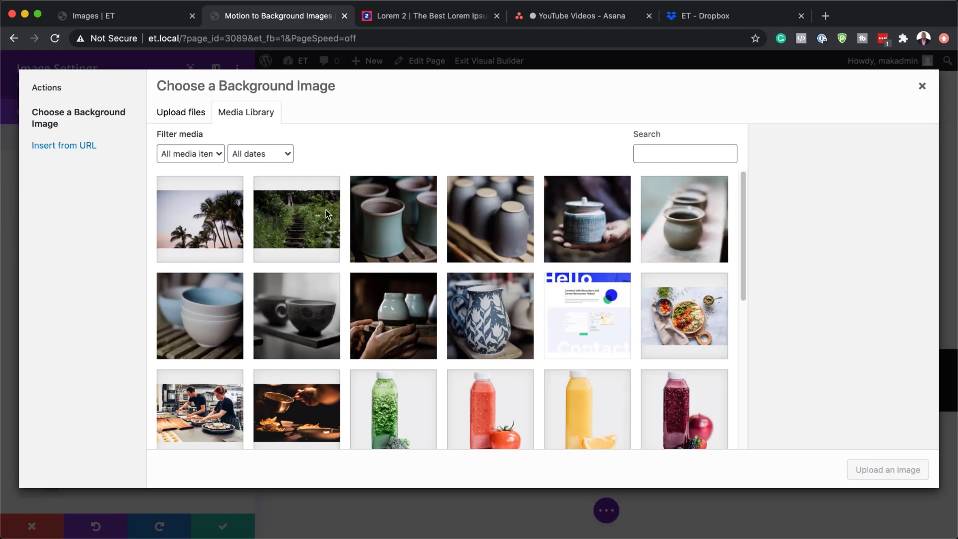
left_click(308, 224)
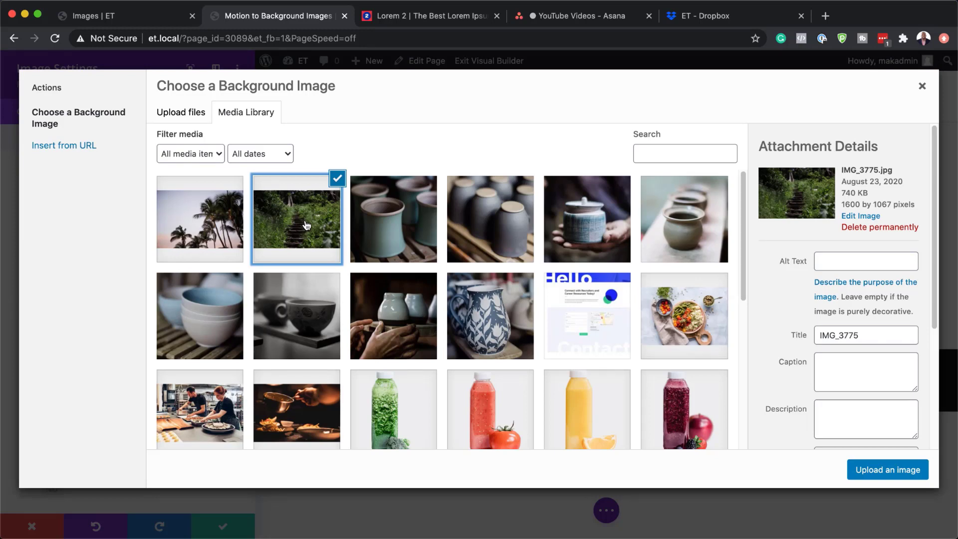
left_click(906, 472)
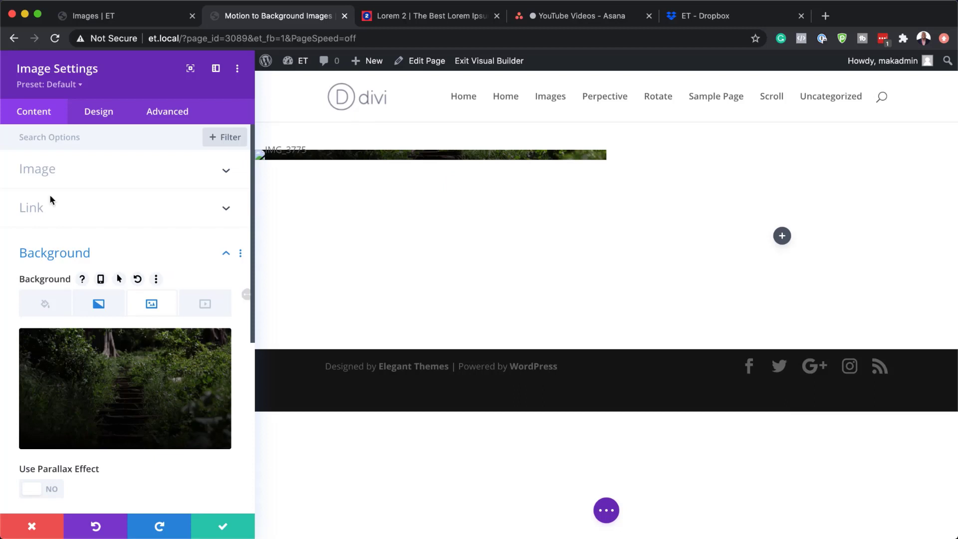
- Give the Image module linked top and bottom padding of 21vw and save its settings
left_click(106, 113)
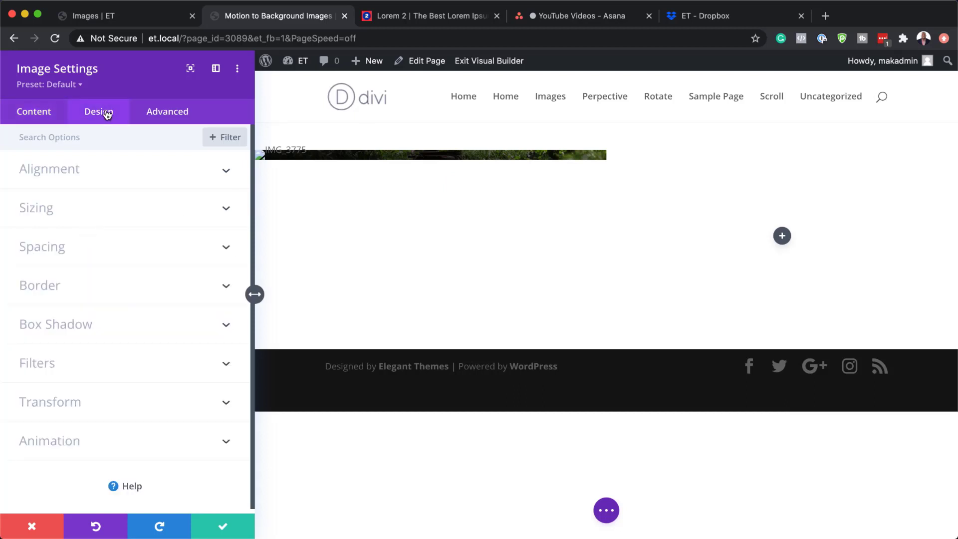
left_click(47, 209)
scroll(137, 266, "down", 5)
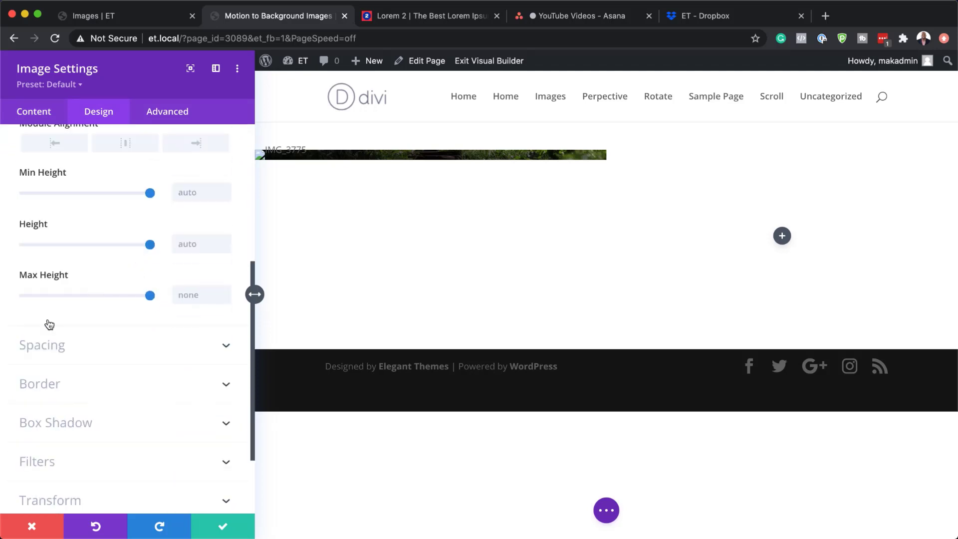
left_click(39, 347)
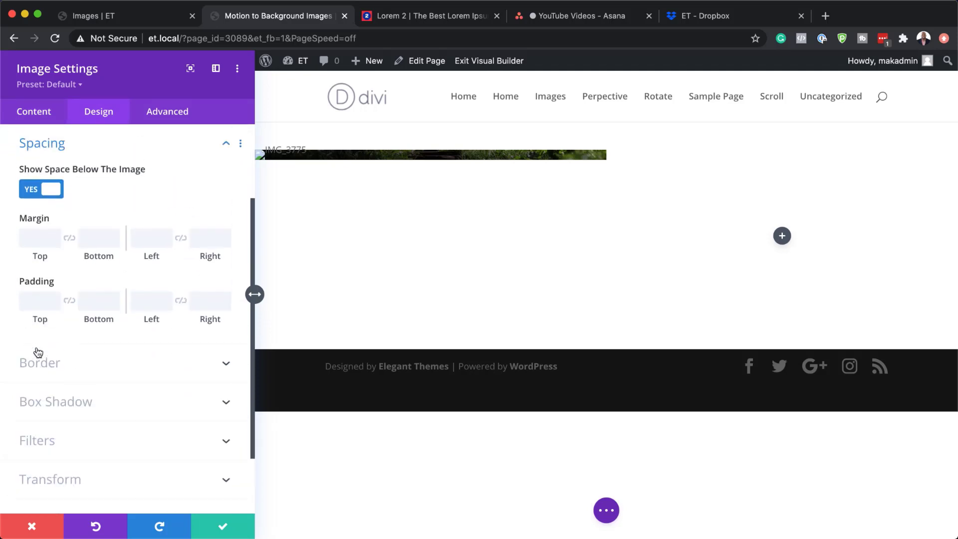
left_click(36, 303)
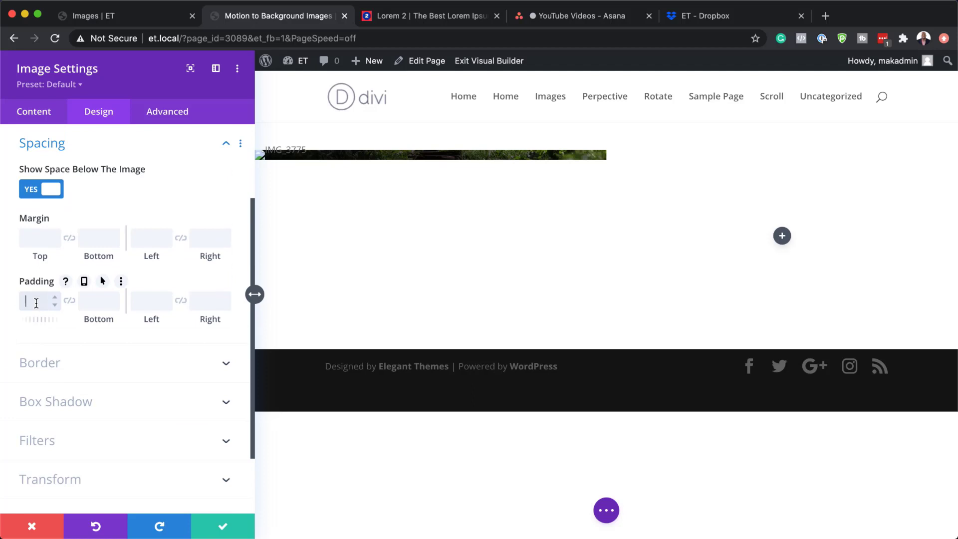
left_click(69, 301)
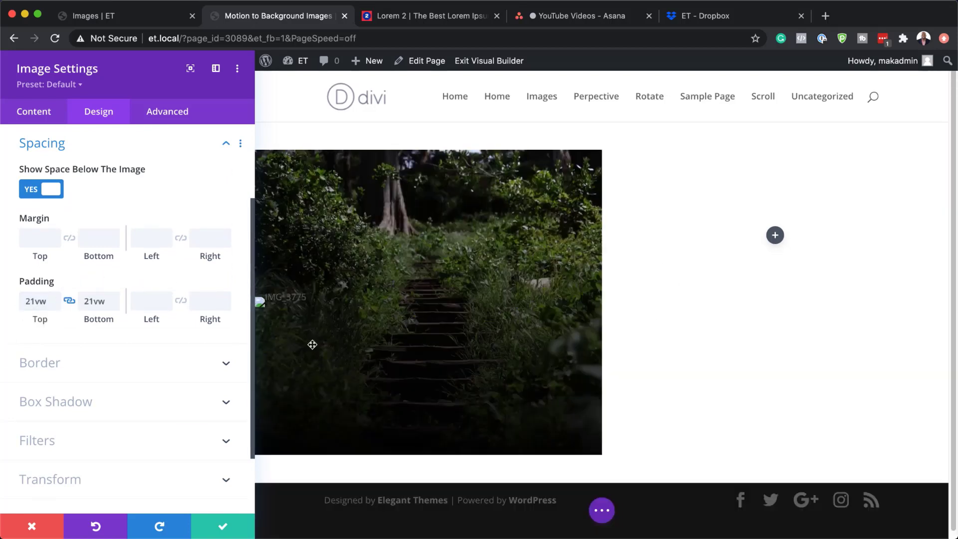
left_click(222, 526)
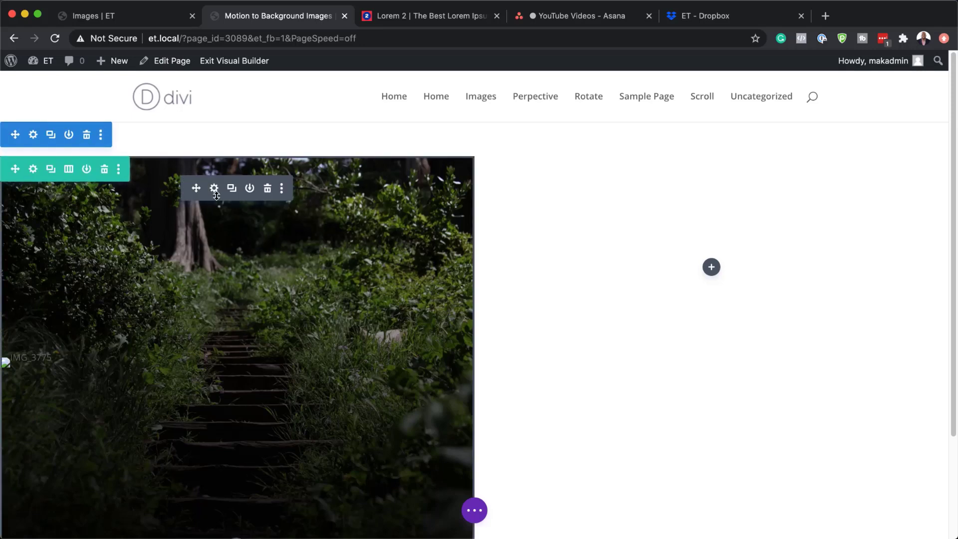
- Insert a Divider module below the Image module in the first column
scroll(253, 278, "down", 3)
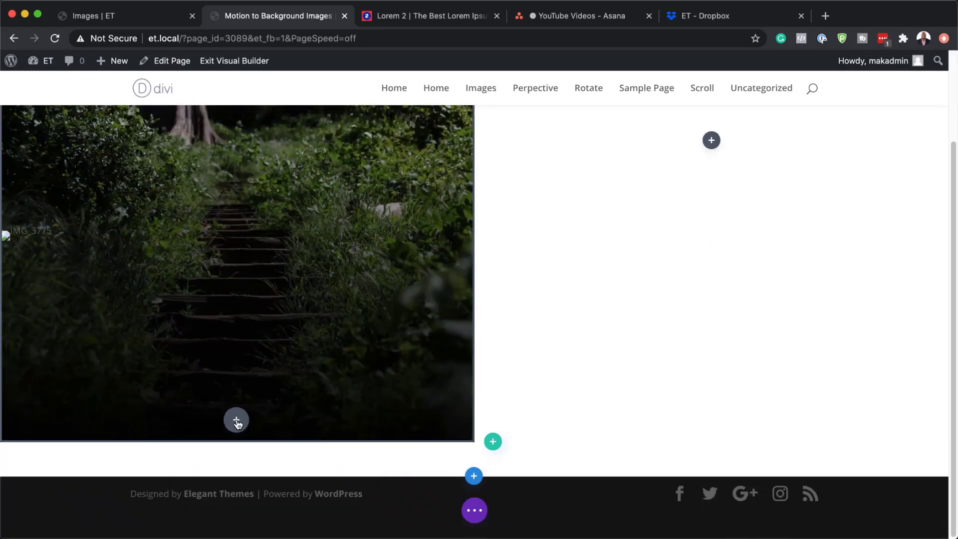
left_click(236, 423)
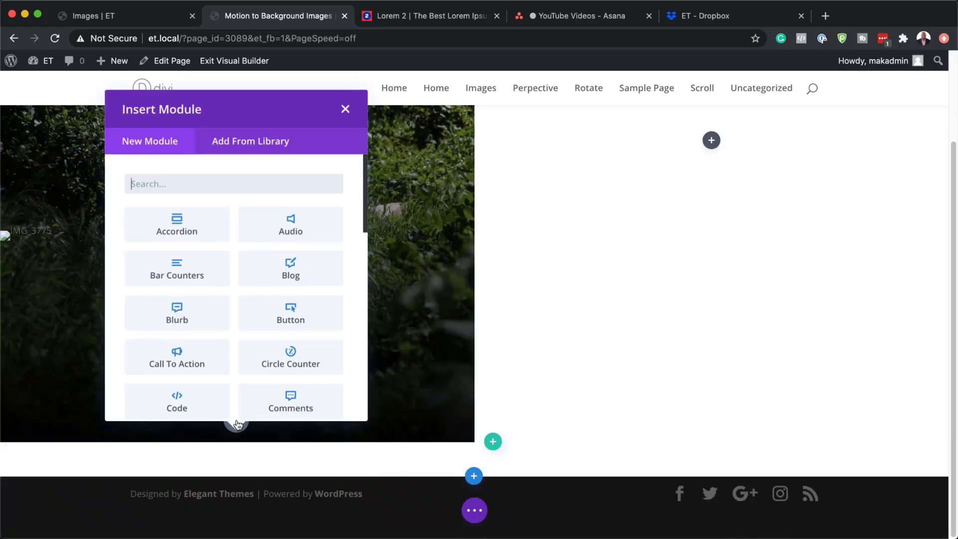
left_click(213, 182)
type("divi")
left_click(202, 223)
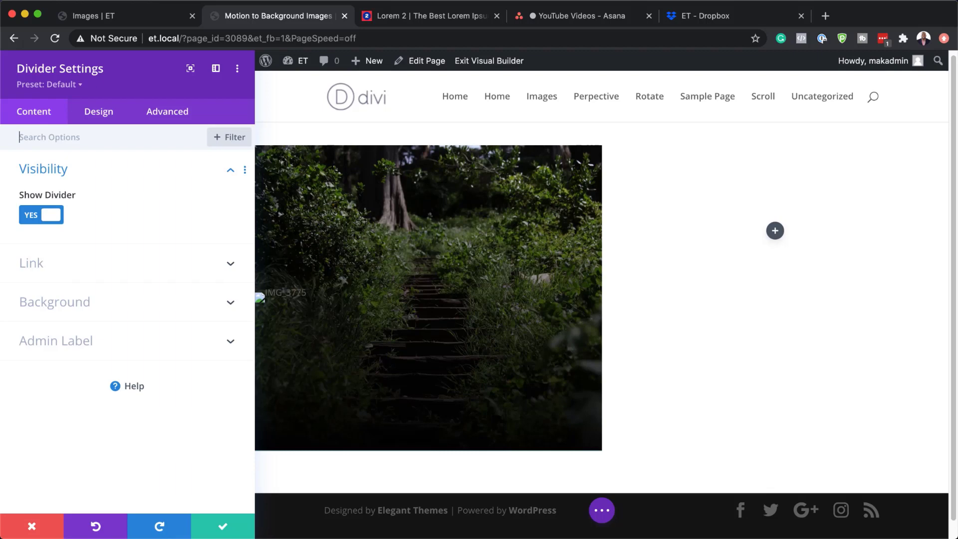
- Set the divider's line color to white and its weight to 6px
left_click(98, 111)
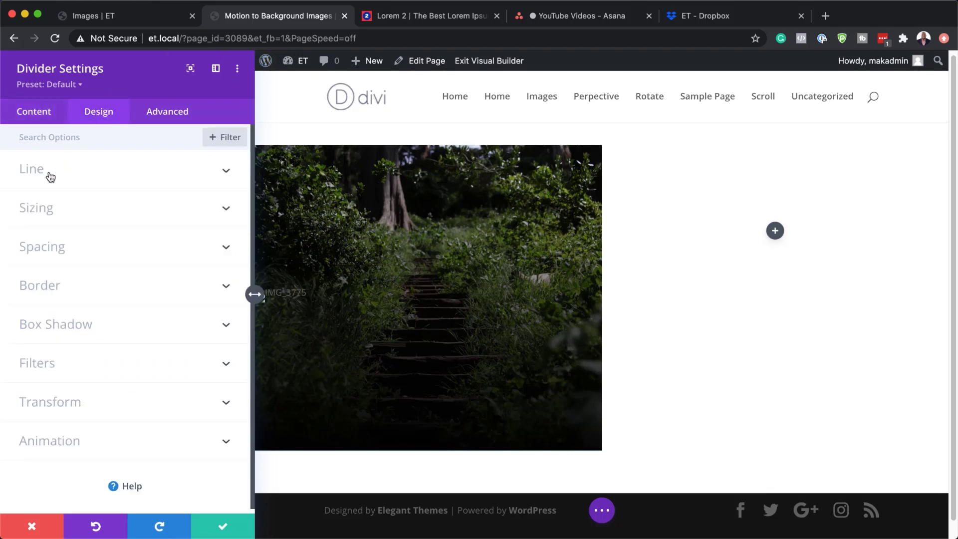
left_click(50, 175)
left_click(85, 225)
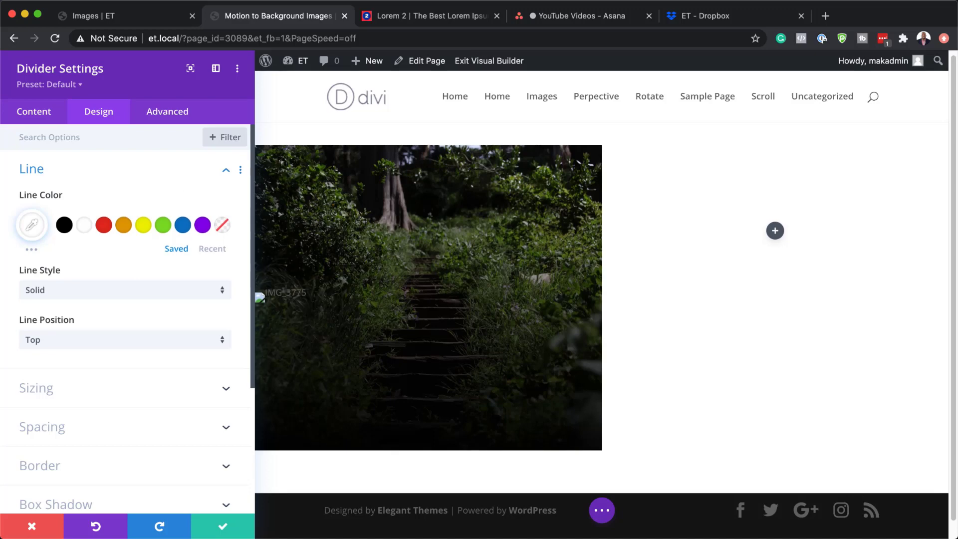
left_click(140, 382)
left_click(199, 188)
type("6px")
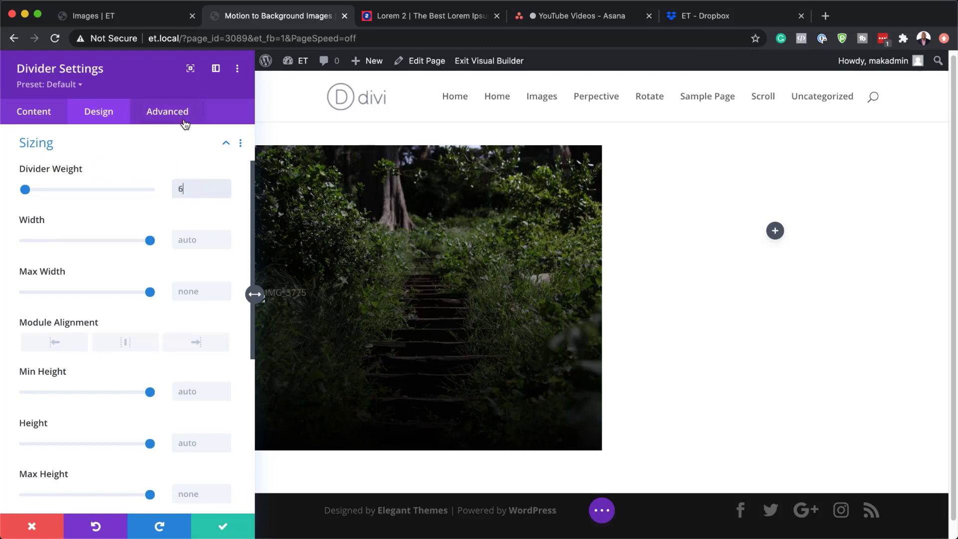
left_click(190, 239)
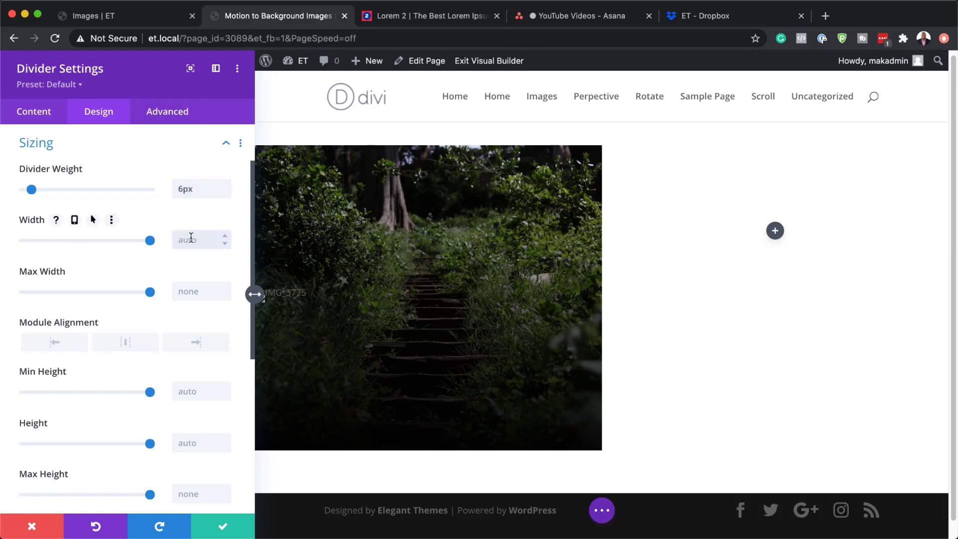
- Set the divider's top margin to 30px
scroll(175, 294, "down", 5)
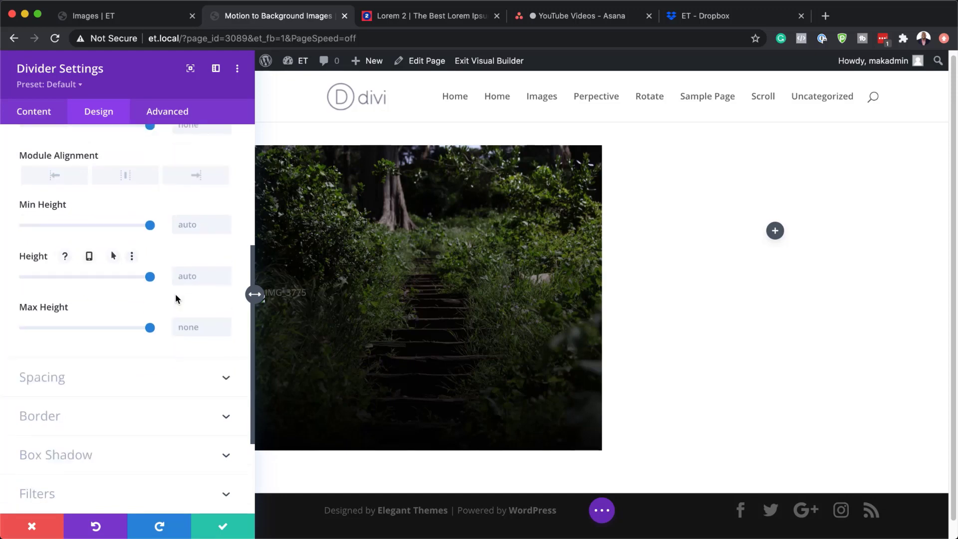
left_click(62, 380)
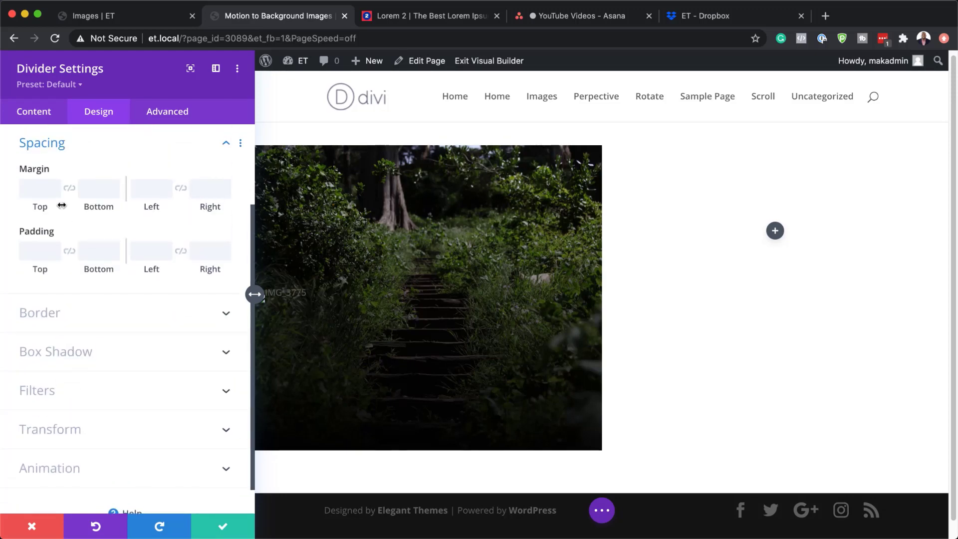
left_click(40, 186)
type("30")
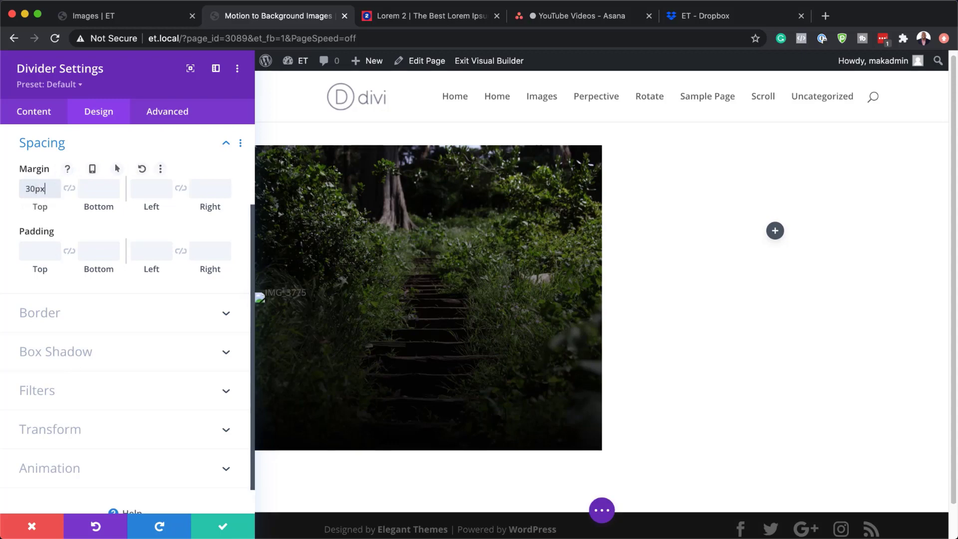
- Change the divider's position to Absolute with the center location, and save its settings
left_click(169, 111)
left_click(63, 330)
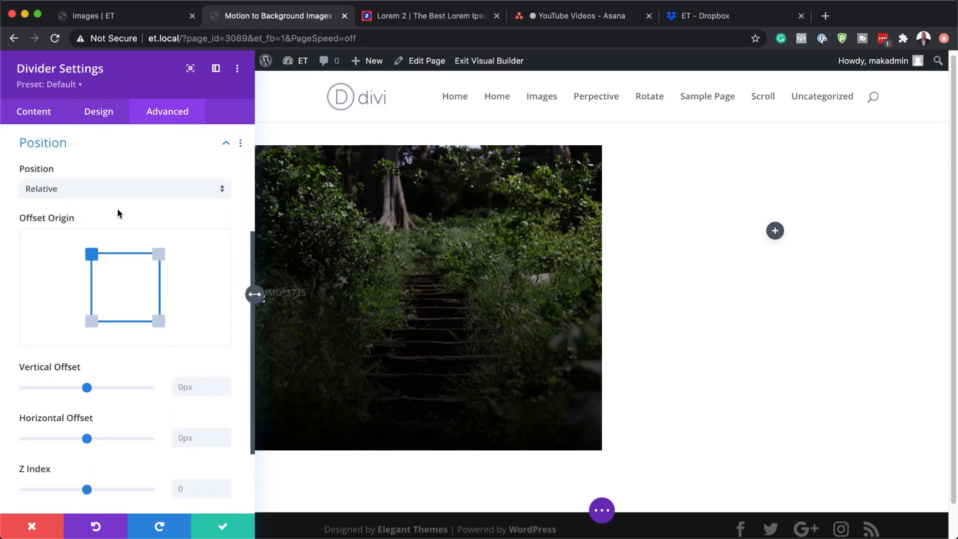
left_click(124, 195)
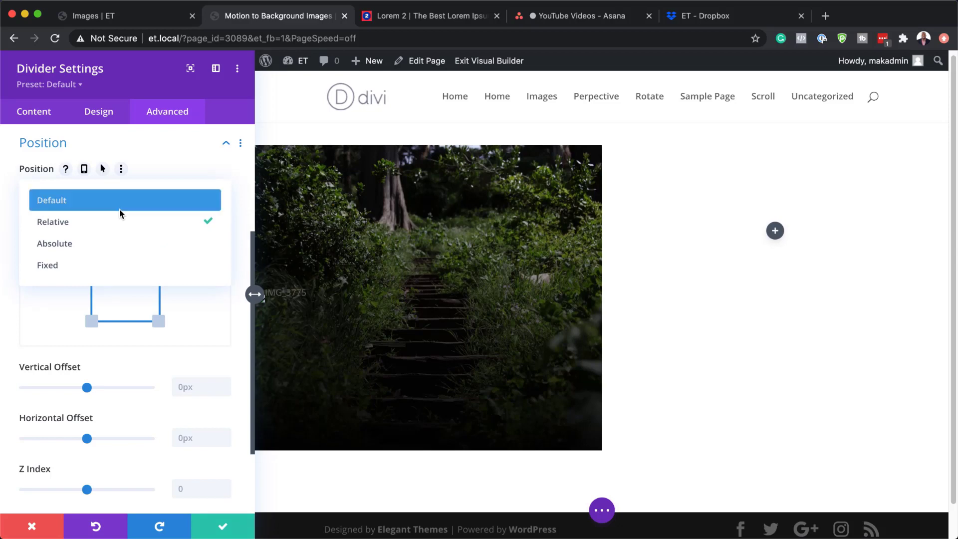
left_click(110, 247)
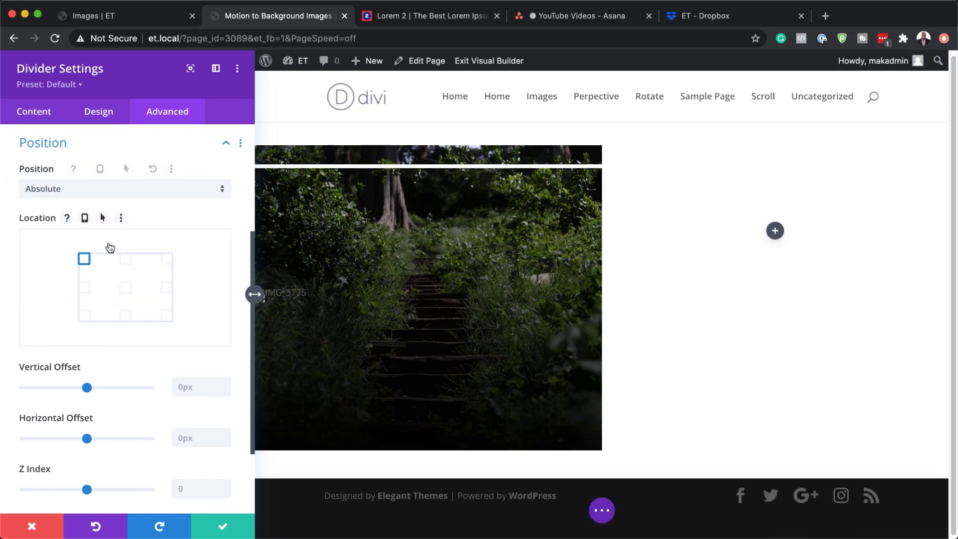
left_click(128, 294)
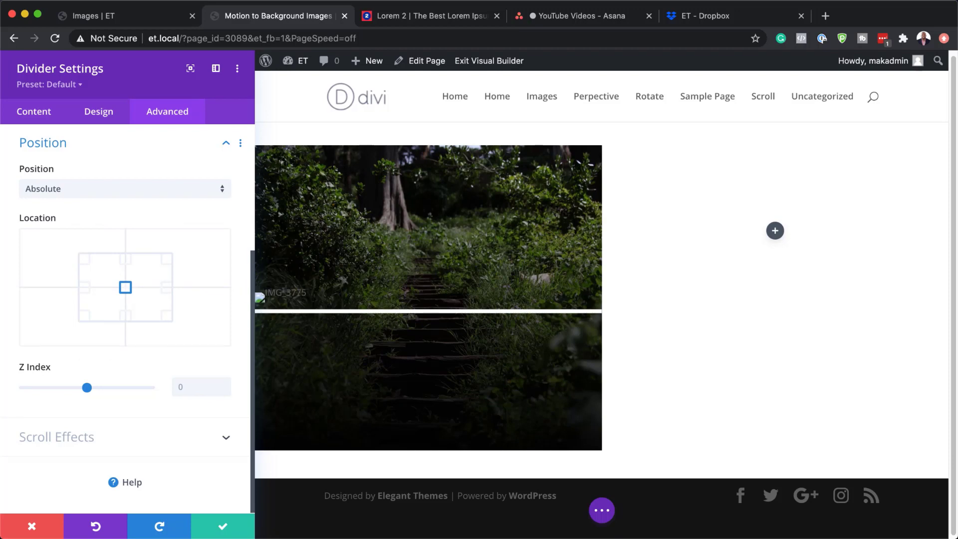
left_click(222, 526)
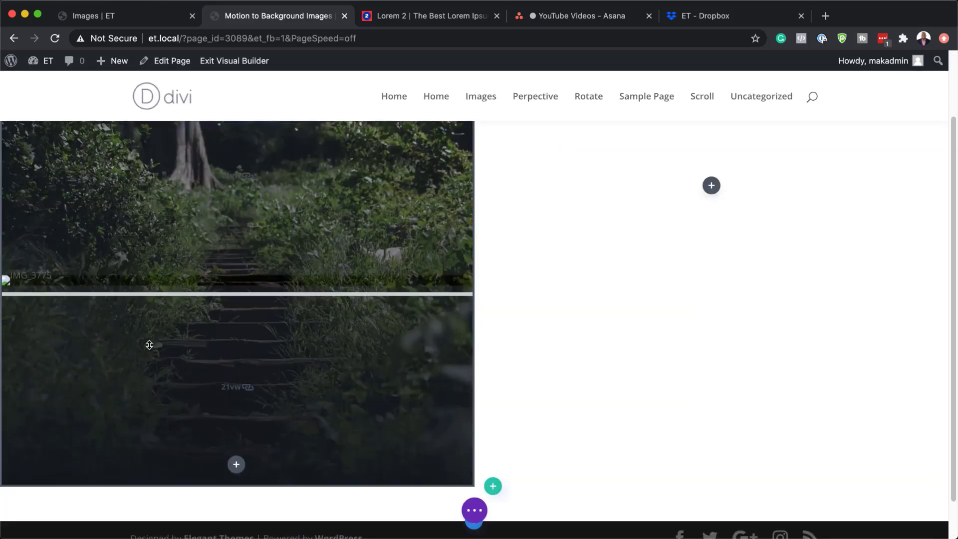
- Insert a Text module below the divider in the first column
scroll(149, 345, "down", 2)
left_click(237, 421)
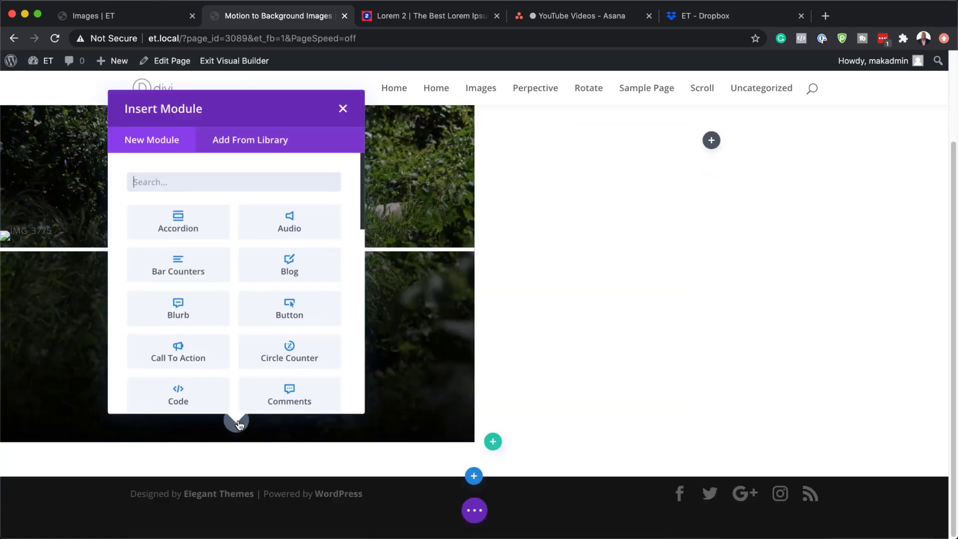
left_click(206, 184)
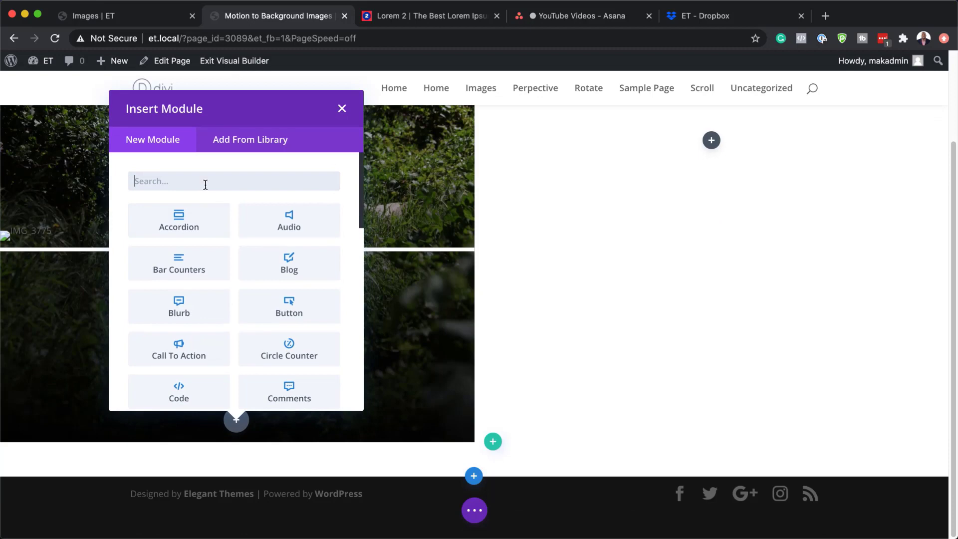
type("text")
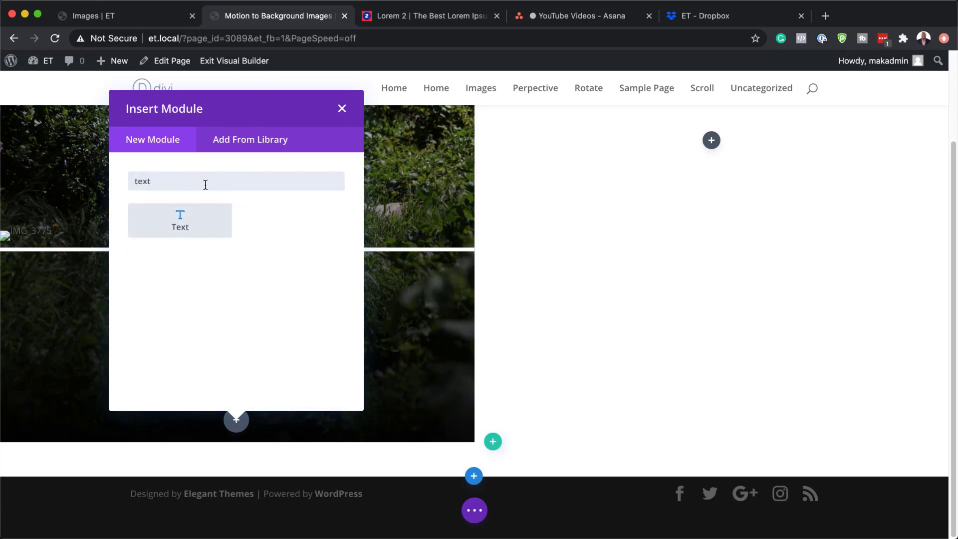
left_click(182, 228)
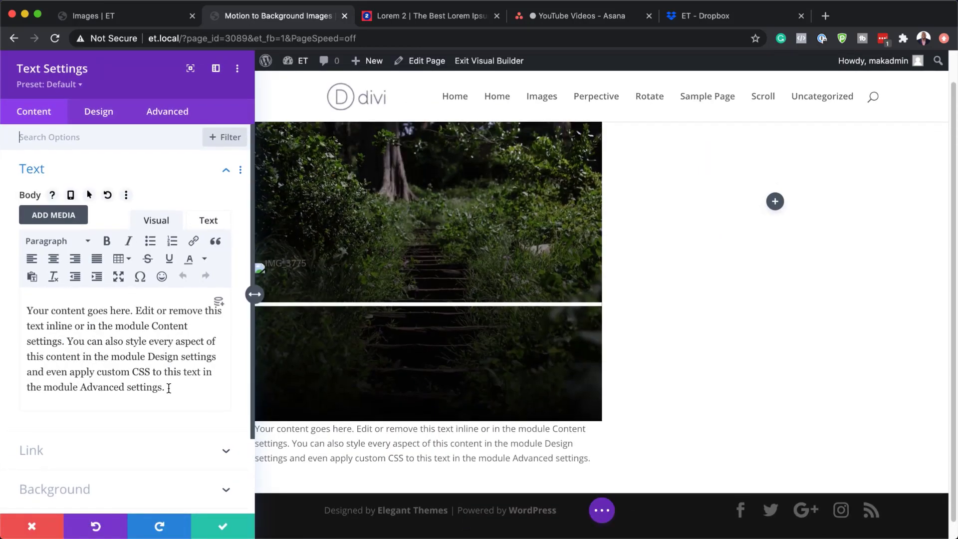
- Replace the Text module's placeholder body with "Finland" and format it as Heading 2
left_click_drag(168, 388, 0, 310)
type("Fi")
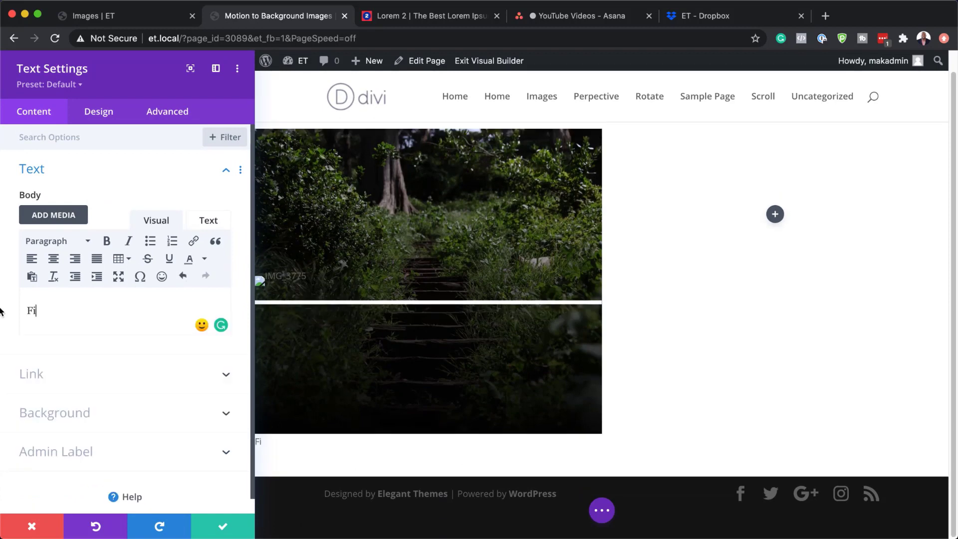
type("nla")
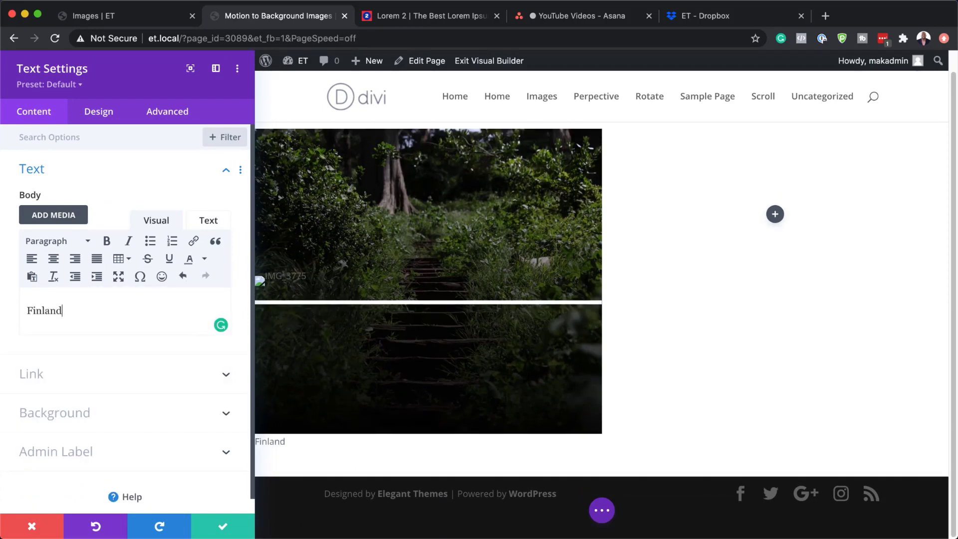
type("nd")
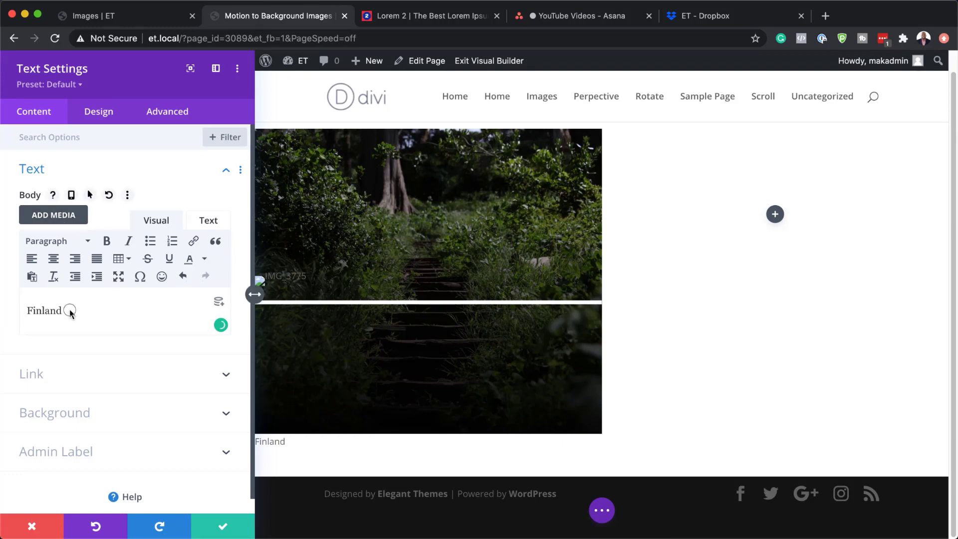
left_click_drag(68, 310, 1, 309)
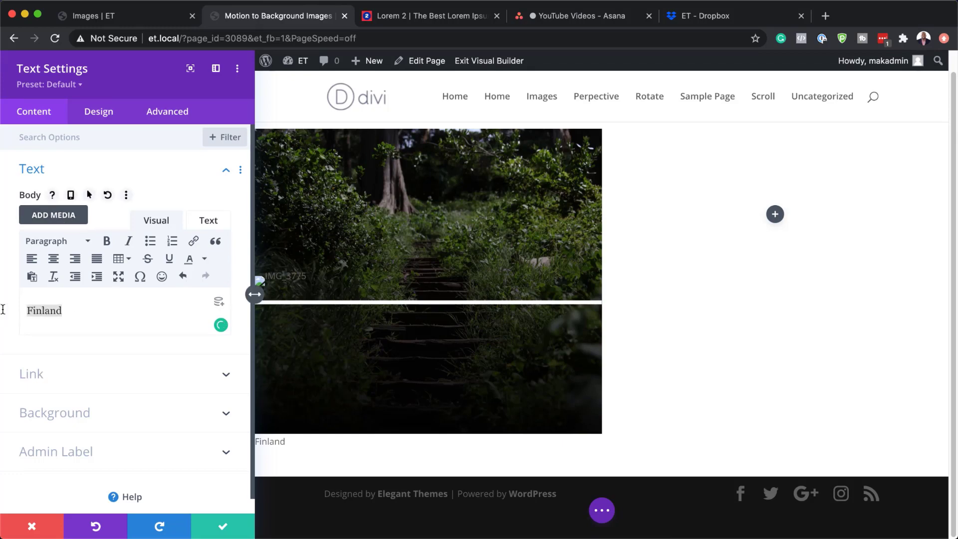
left_click(72, 243)
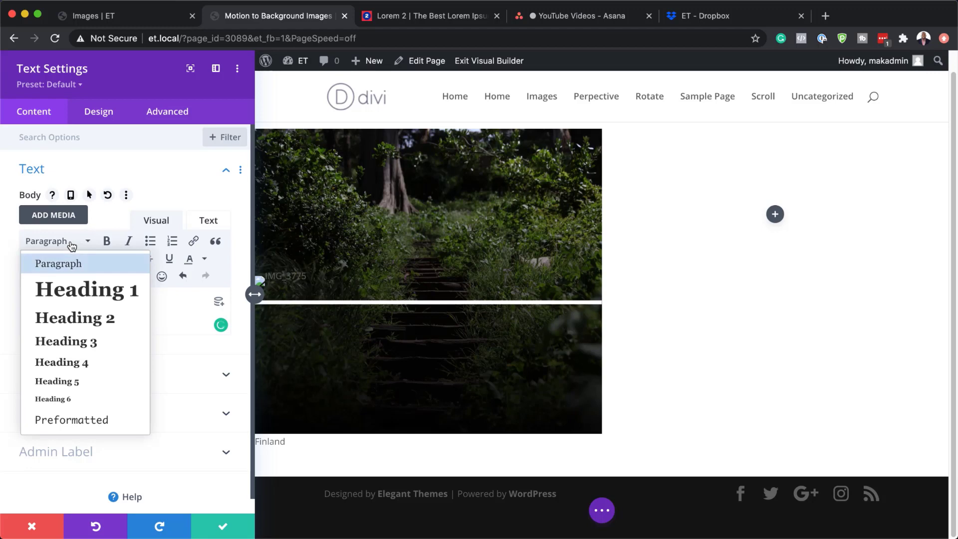
left_click(72, 318)
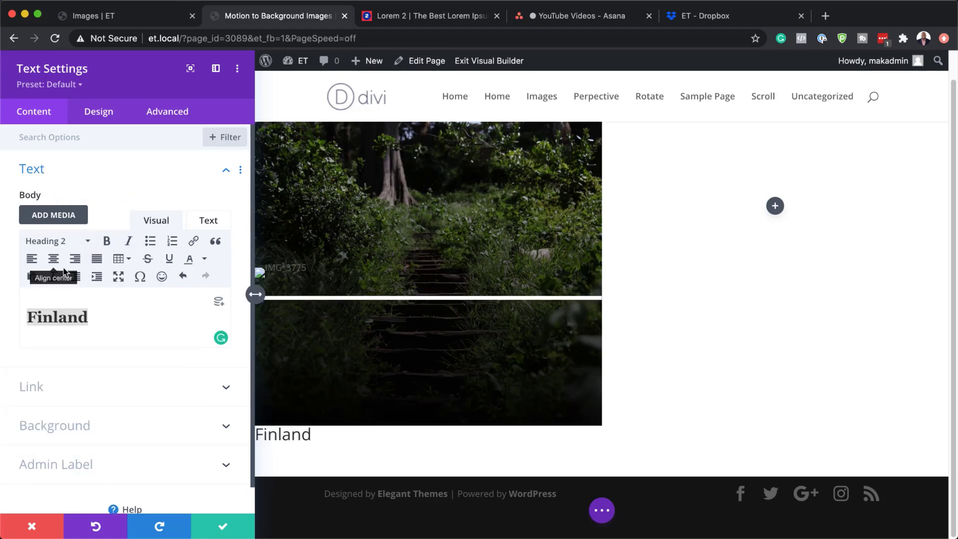
- Set the Text module's Heading 2 font to Raleway with a Bold weight
left_click(104, 115)
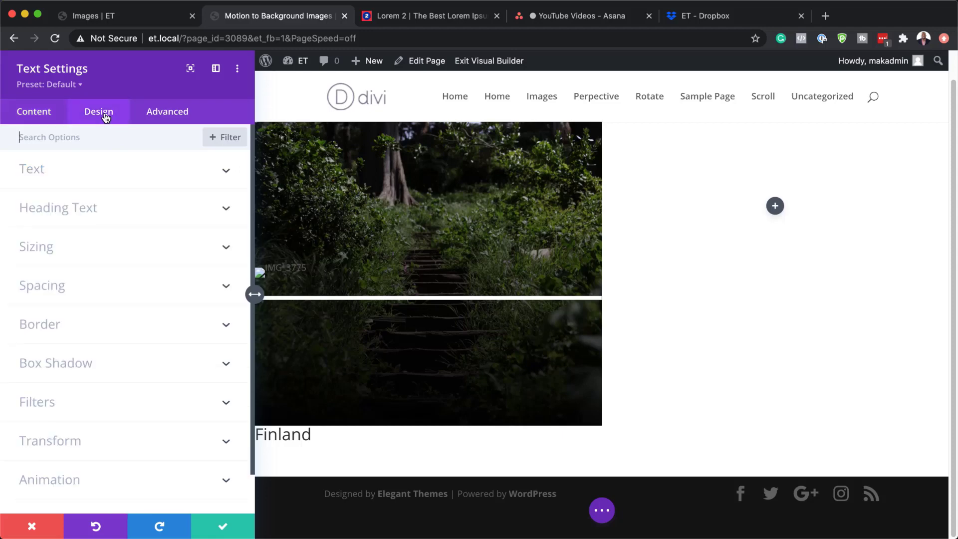
left_click(84, 212)
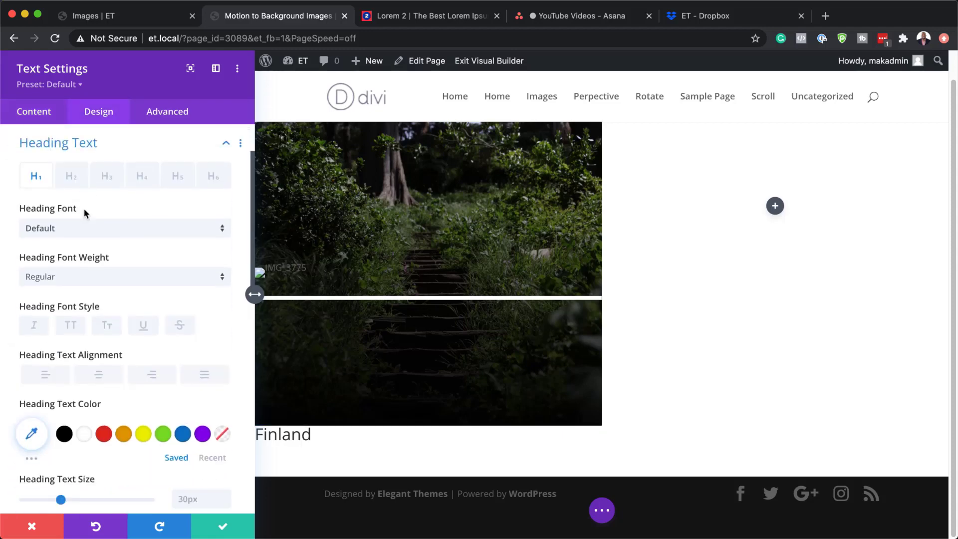
left_click(74, 179)
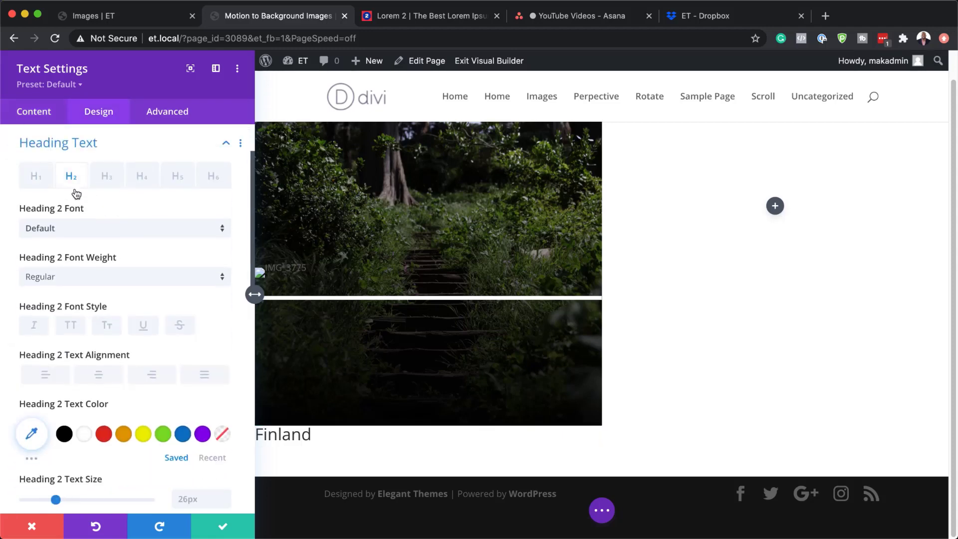
left_click(68, 231)
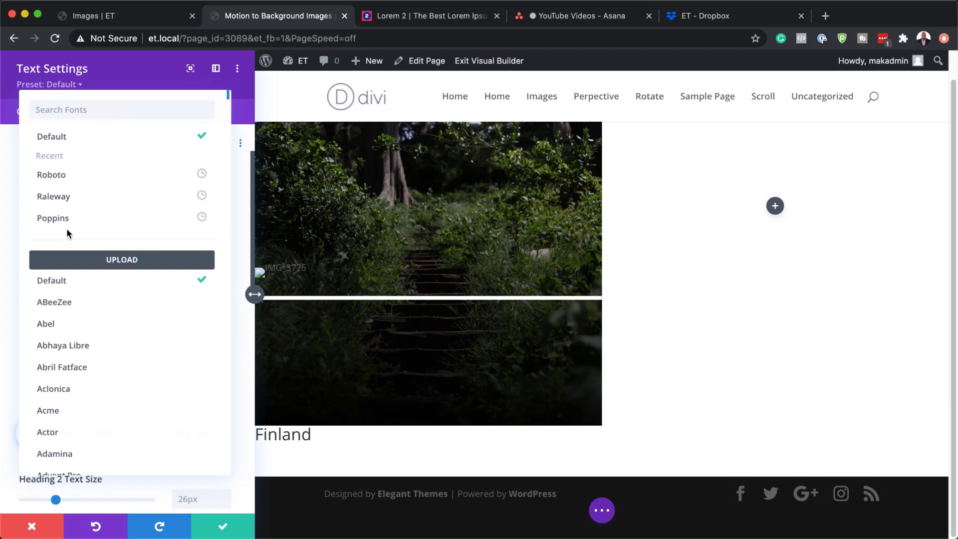
left_click(81, 199)
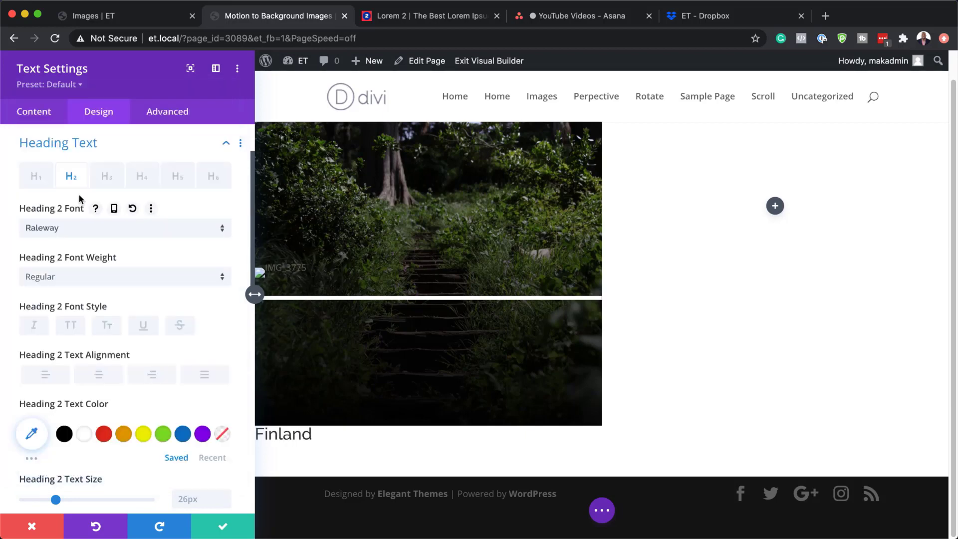
left_click(84, 277)
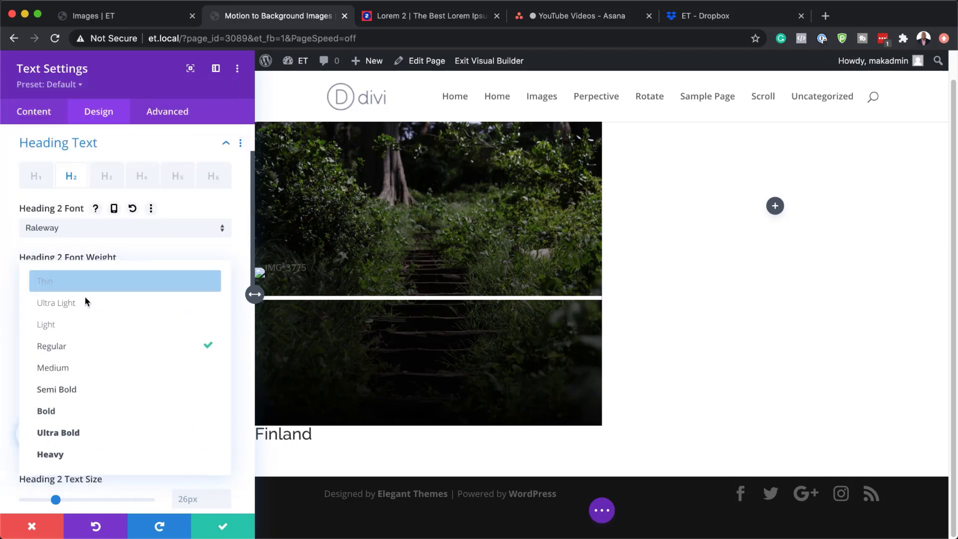
left_click(97, 419)
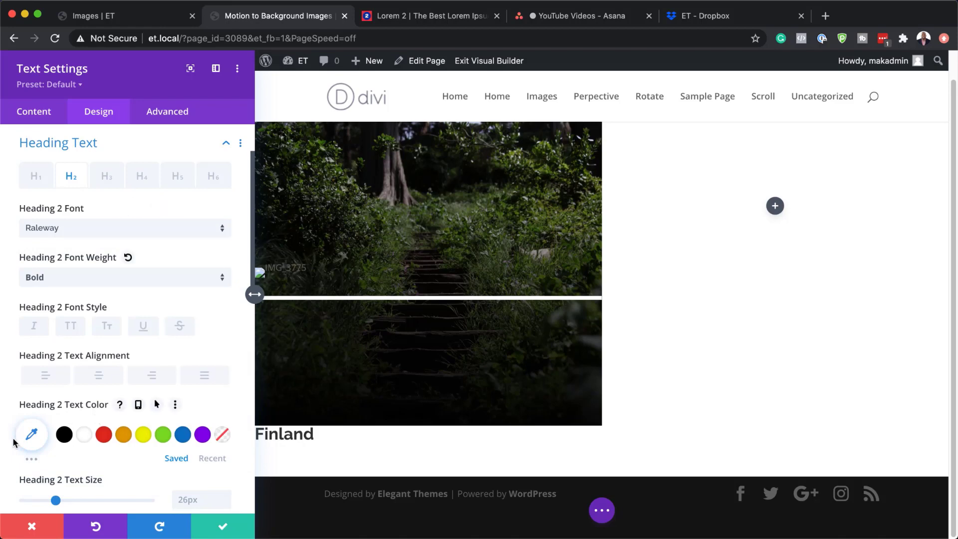
- Make the Heading 2 text white, 70px in size and center-aligned
left_click(85, 436)
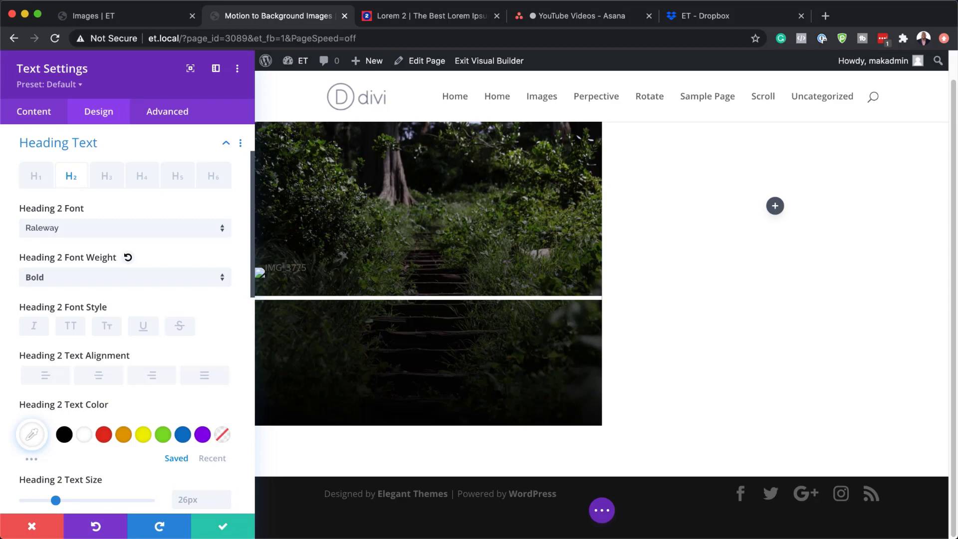
scroll(124, 350, "down", 3)
left_click(197, 397)
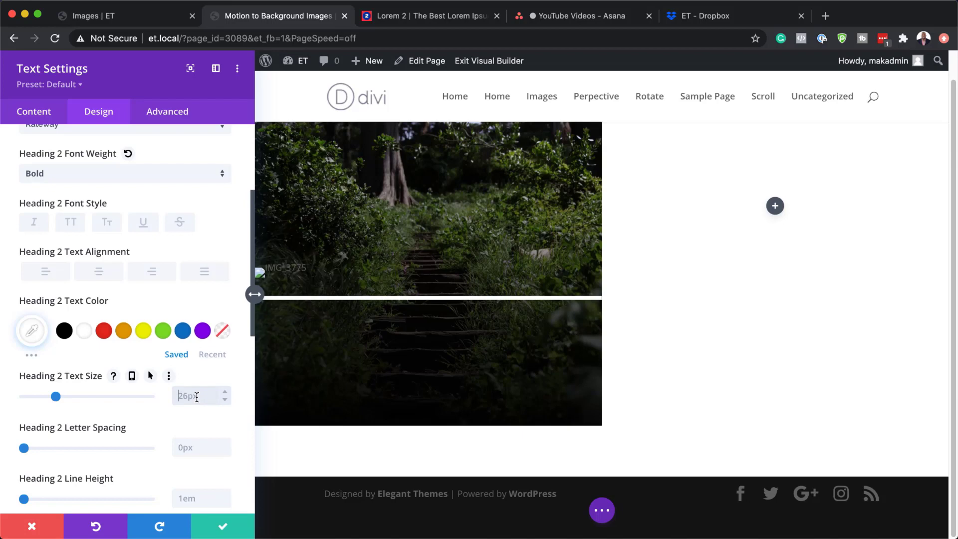
type("70")
left_click(101, 272)
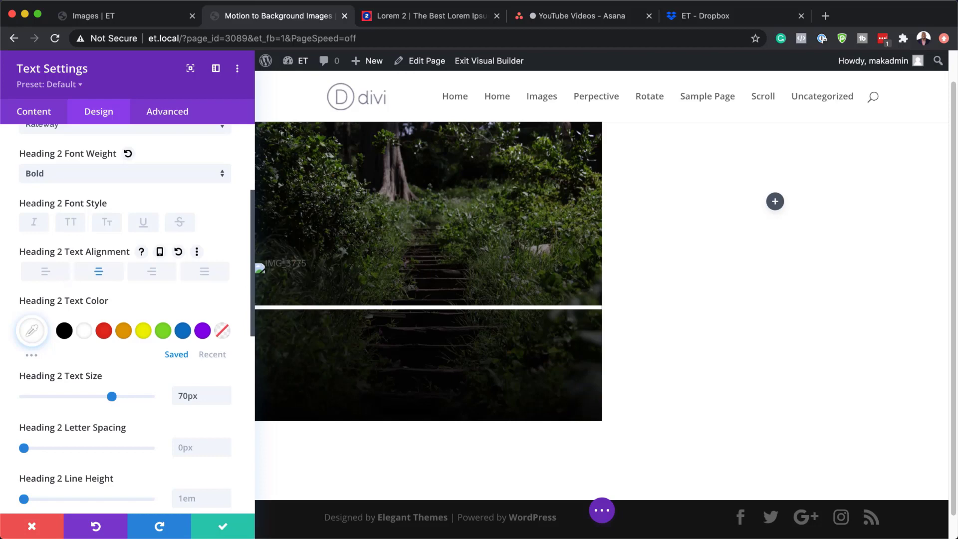
- Apply the soft glow text shadow preset, with no horizontal or vertical offset, to the Heading 2 text
scroll(150, 396, "down", 5)
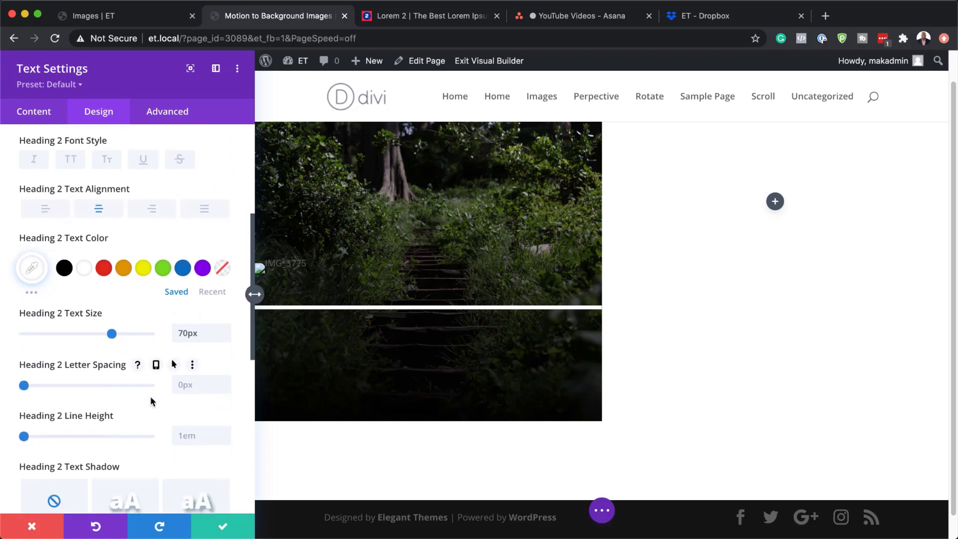
scroll(150, 397, "down", 1)
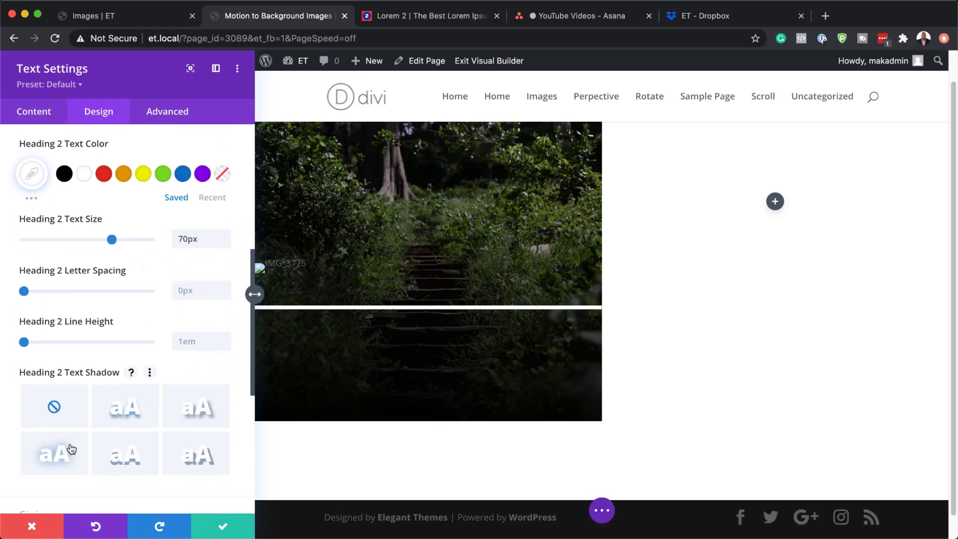
left_click(59, 456)
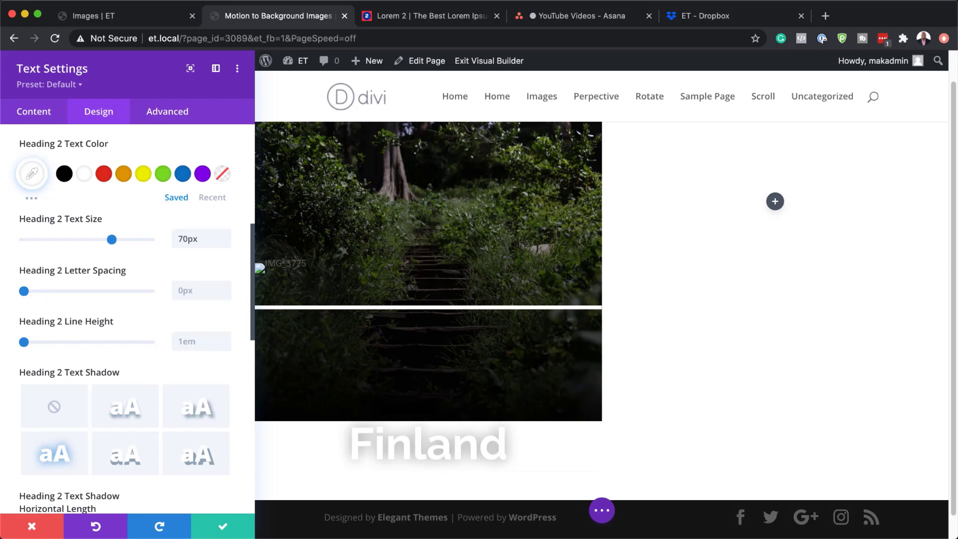
- Set the Text module's top and bottom padding to 150px, linking the two values
scroll(154, 407, "down", 10)
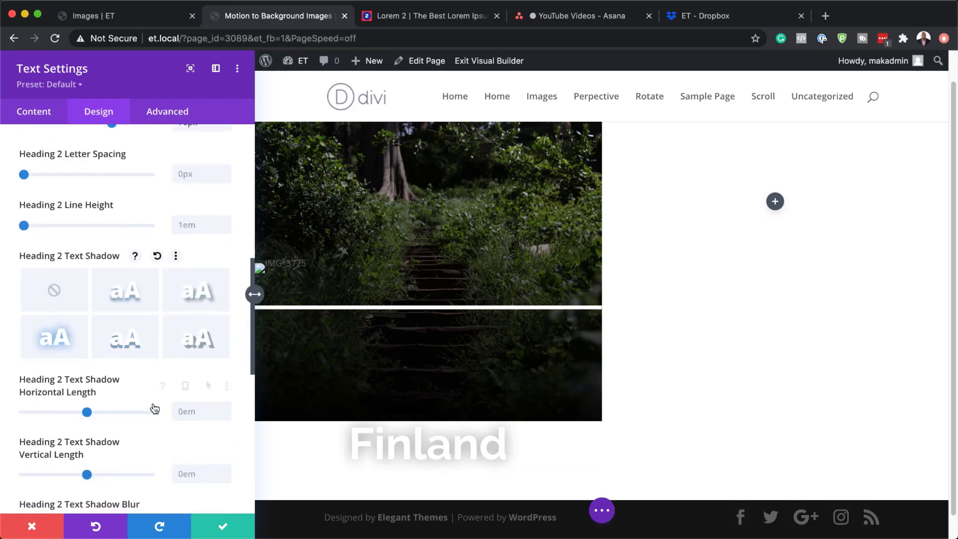
scroll(153, 407, "down", 5)
left_click(43, 425)
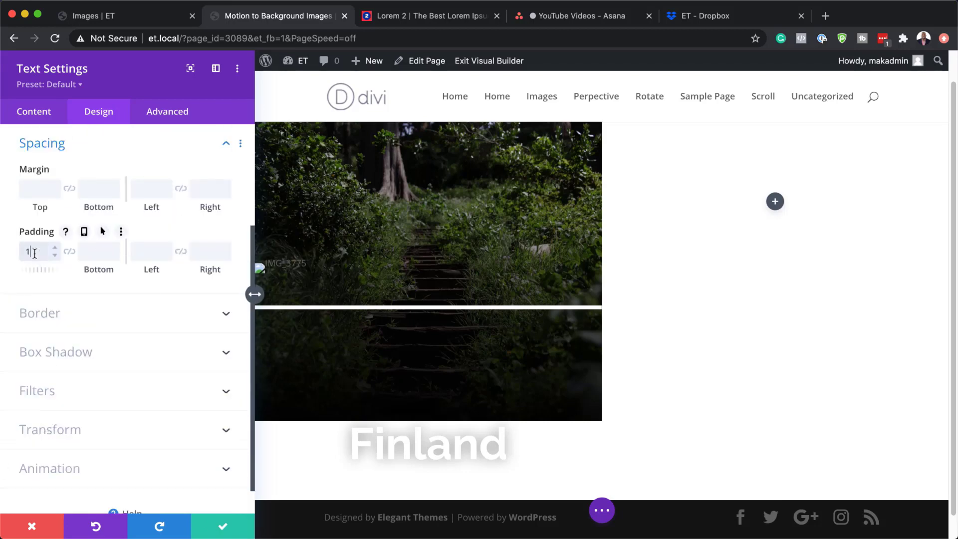
left_click(69, 251)
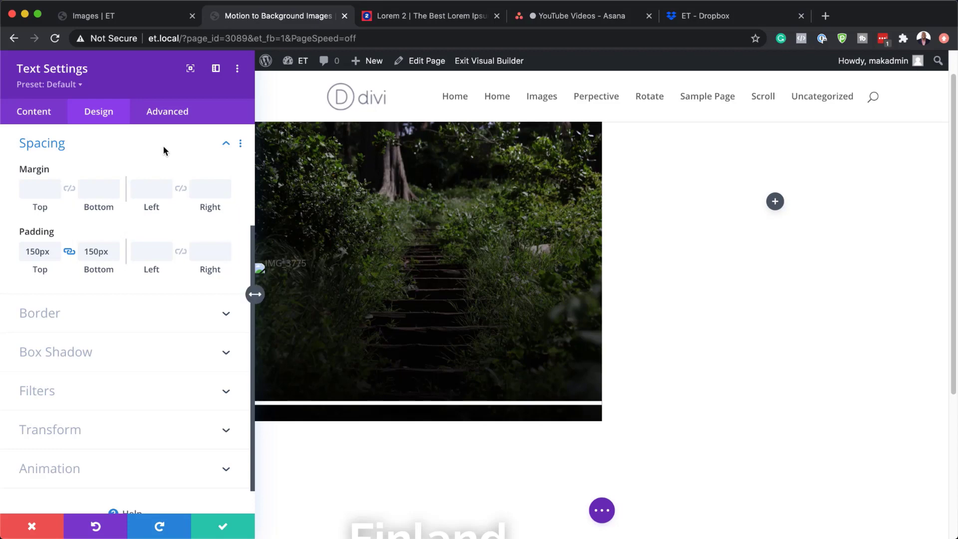
- Change the "Finland" Text module's position to Absolute with the center location, and save its settings
left_click(168, 111)
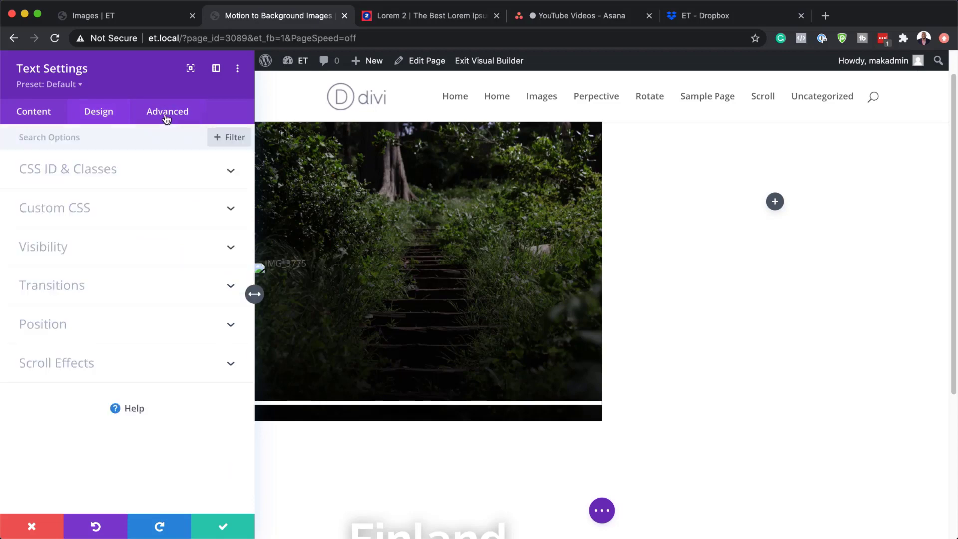
left_click(54, 323)
left_click(102, 338)
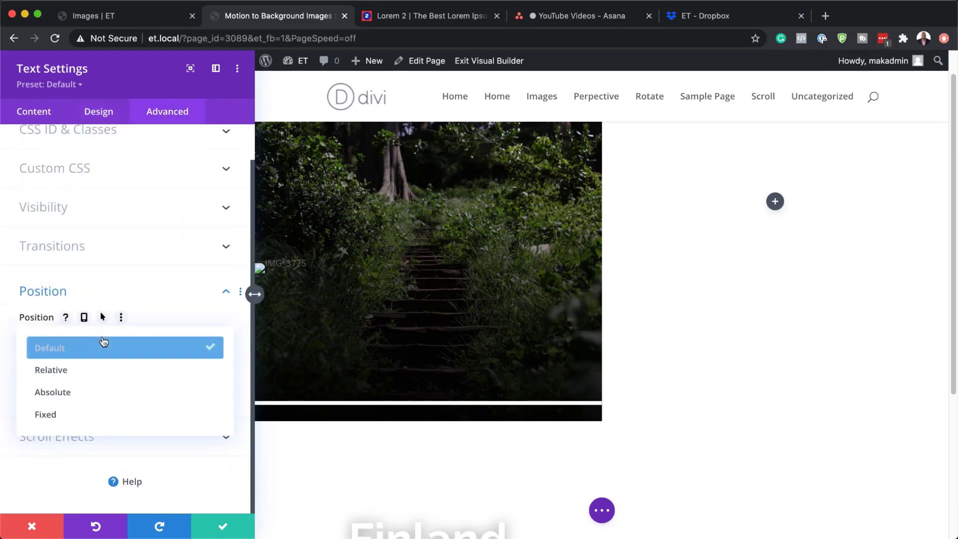
left_click(102, 391)
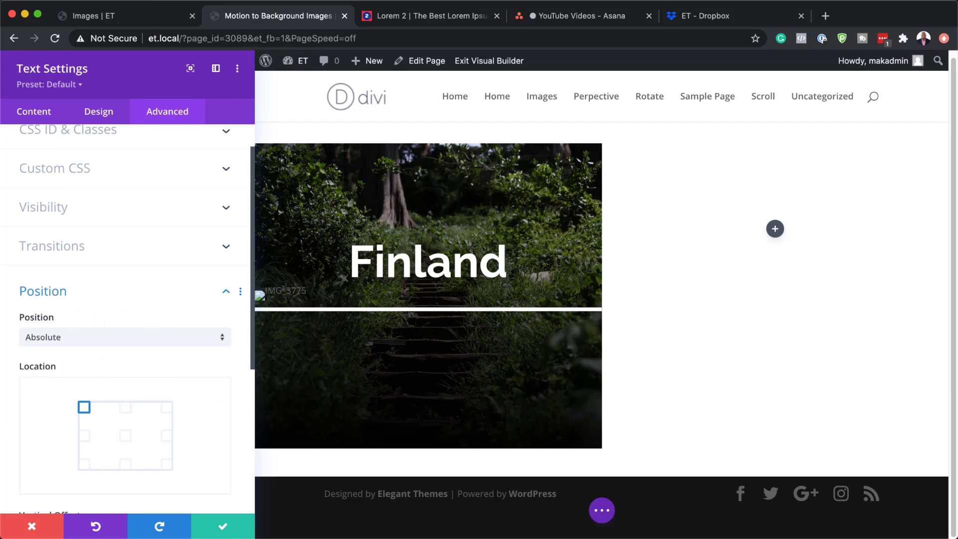
left_click(125, 436)
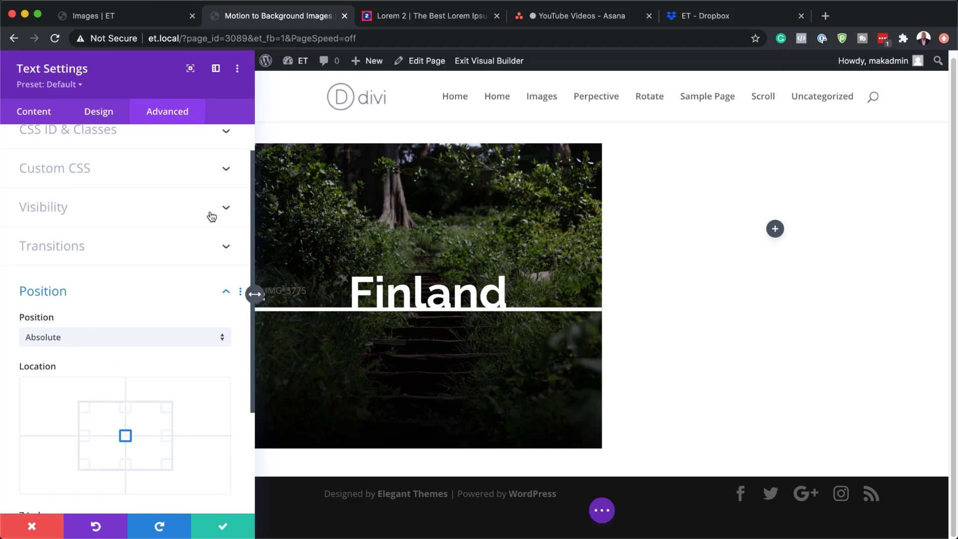
left_click(223, 524)
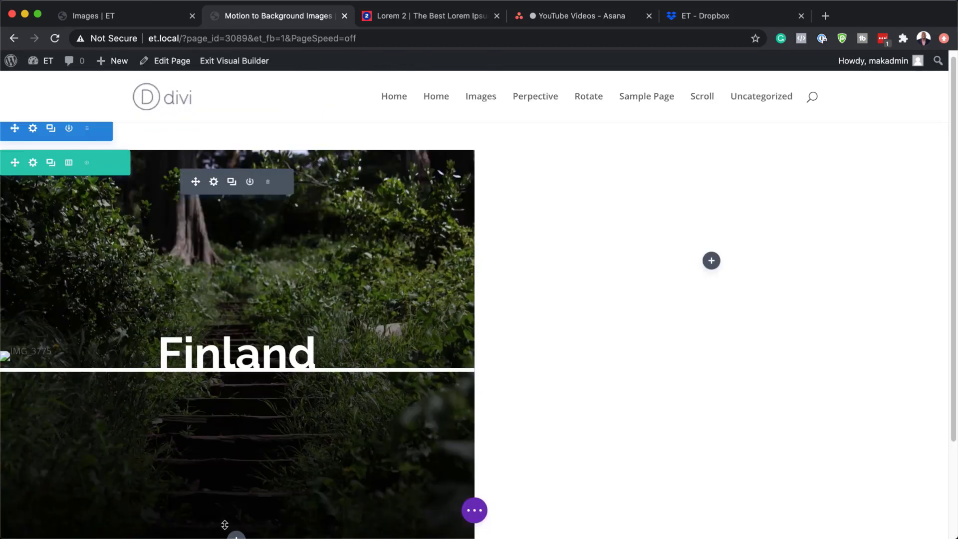
- Insert a Text module in the empty second column of the row
left_click(712, 261)
type("text")
left_click(692, 395)
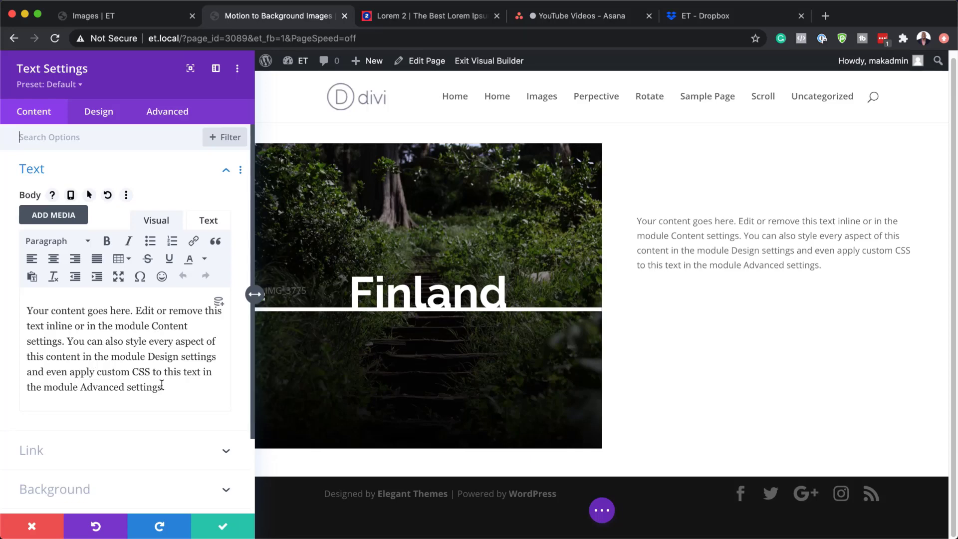
- Replace the placeholder body text with "Plan your next trip to beautiful landscapes." and format it as Heading 3
left_click_drag(170, 389, 17, 309)
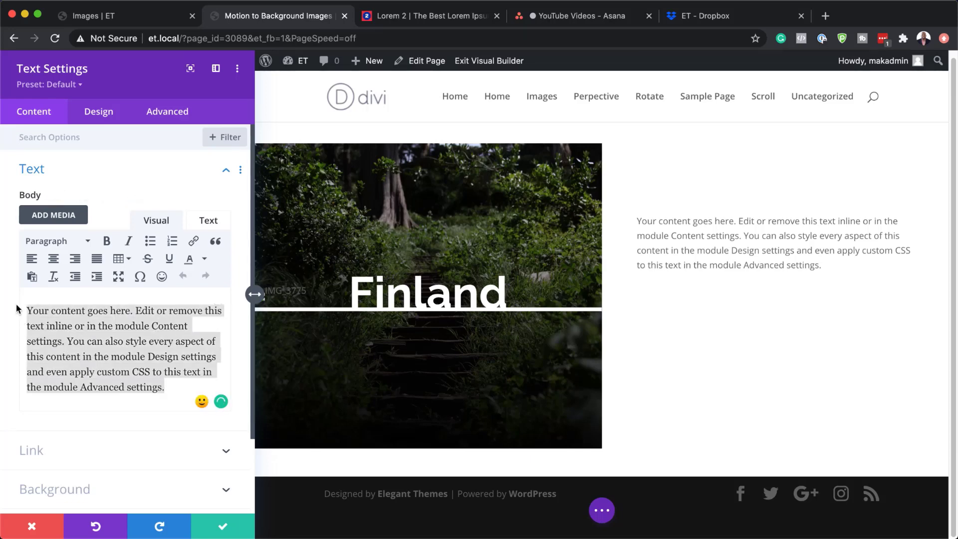
type("Plan your next trip to beautiful landscapes.")
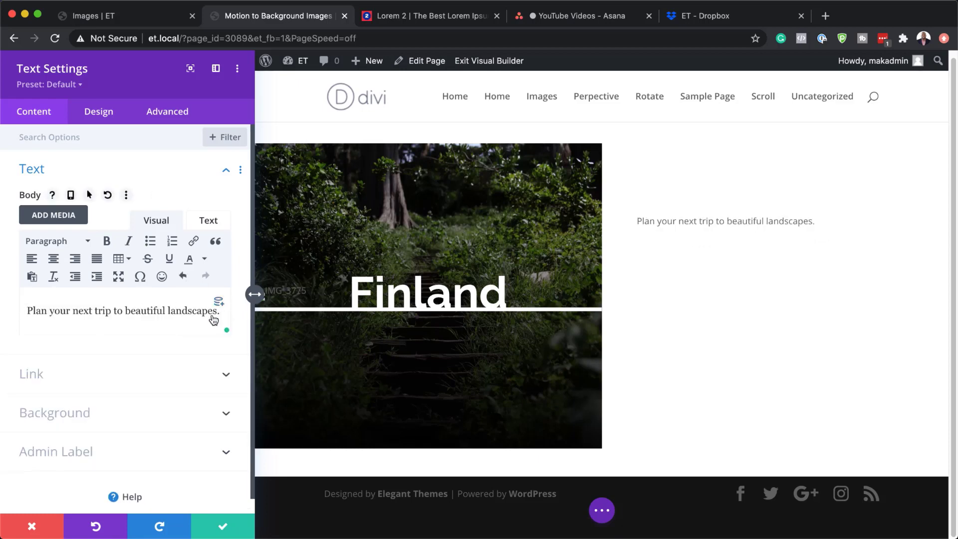
left_click_drag(27, 310, 240, 317)
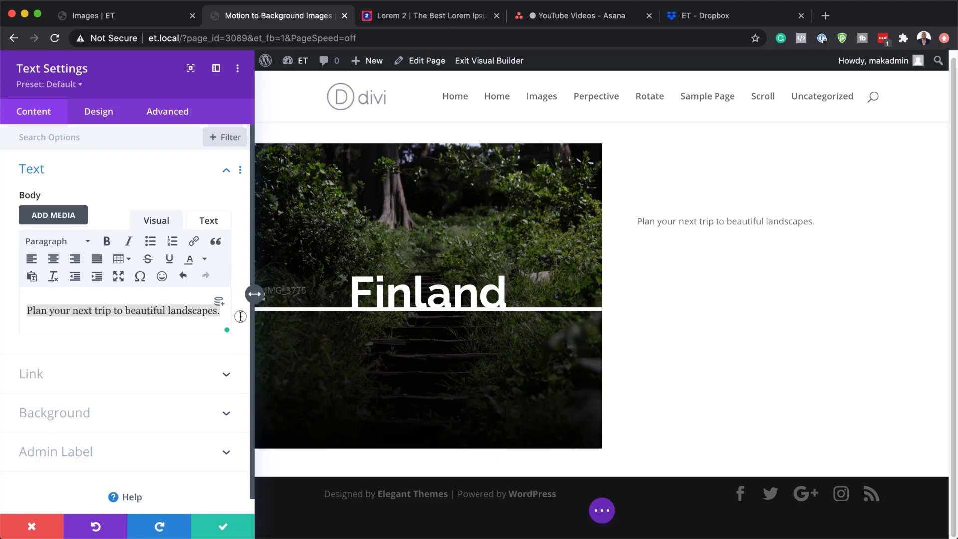
left_click(72, 241)
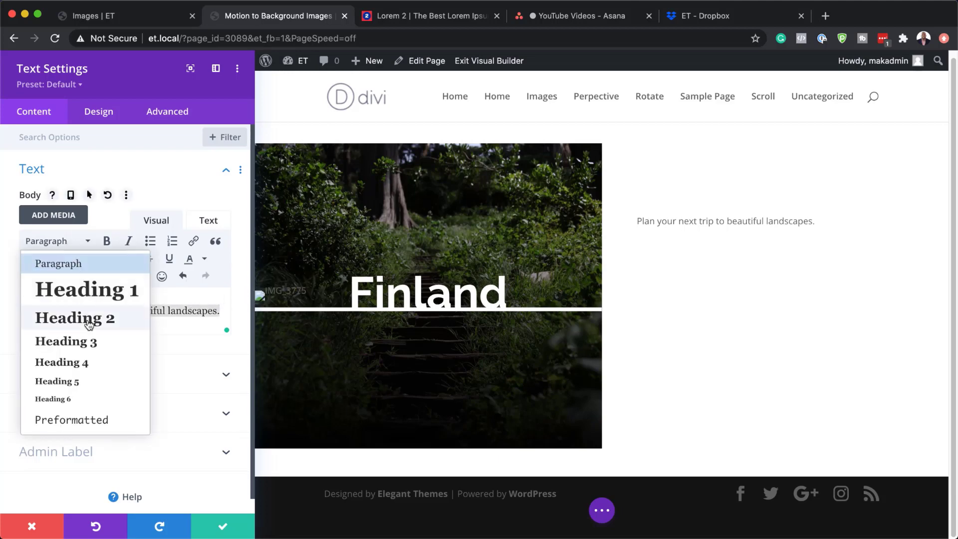
left_click(86, 342)
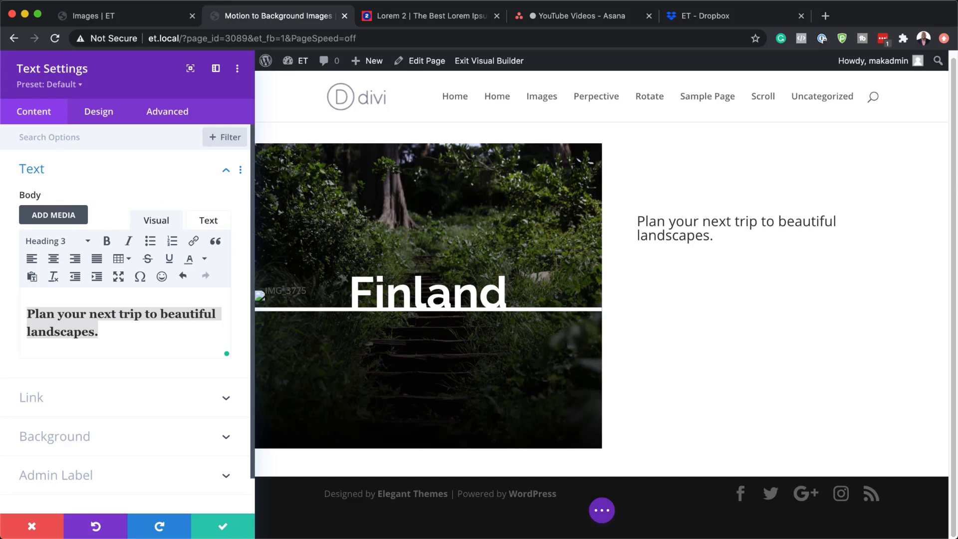
- Set the Heading 3 font of the trip-planning text to Raleway
left_click(95, 113)
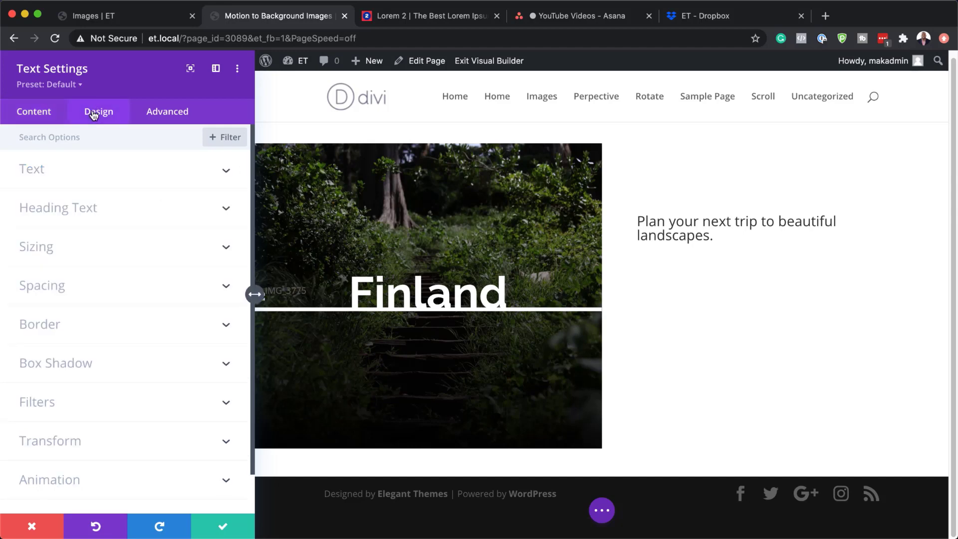
left_click(64, 209)
left_click(106, 175)
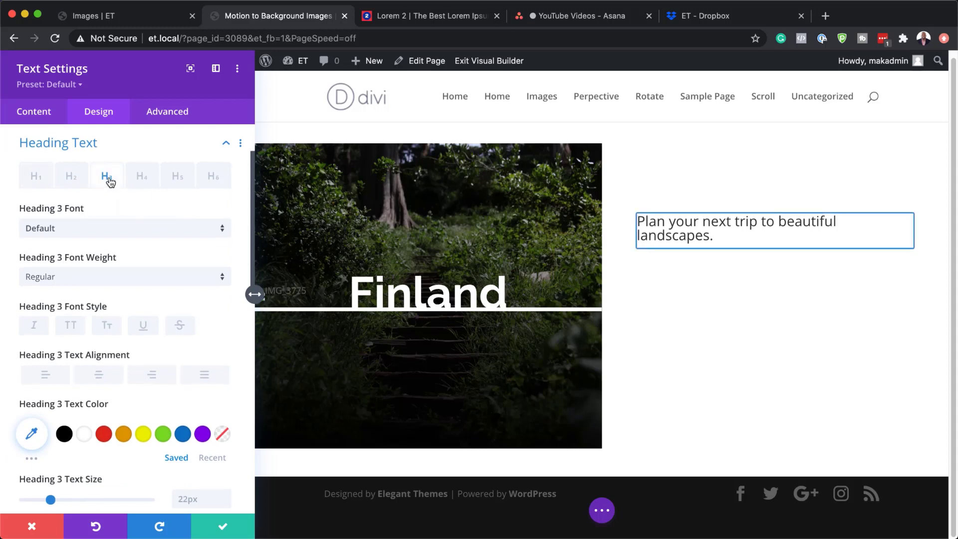
left_click(71, 229)
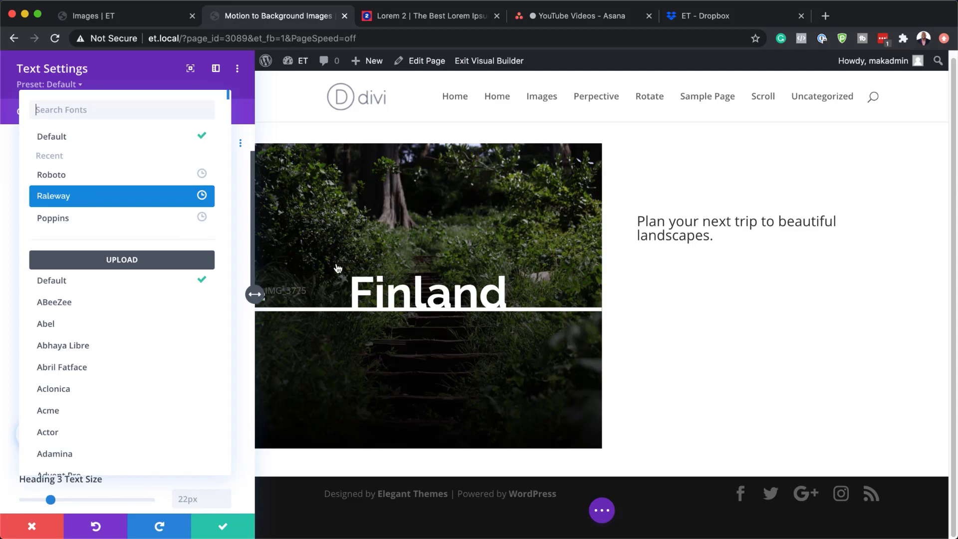
left_click(73, 196)
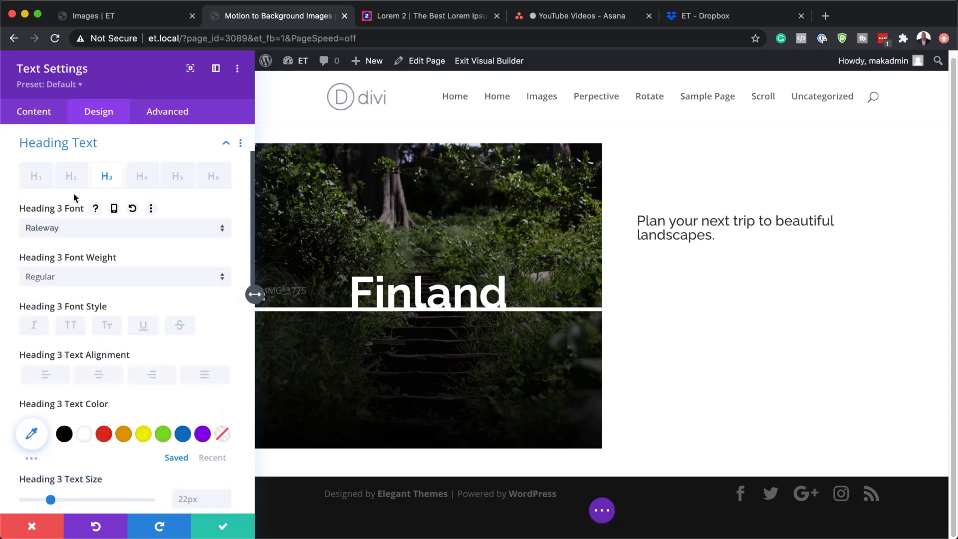
- Set the Heading 3 text size to 50px and its line height to 1.2em
scroll(148, 318, "down", 2)
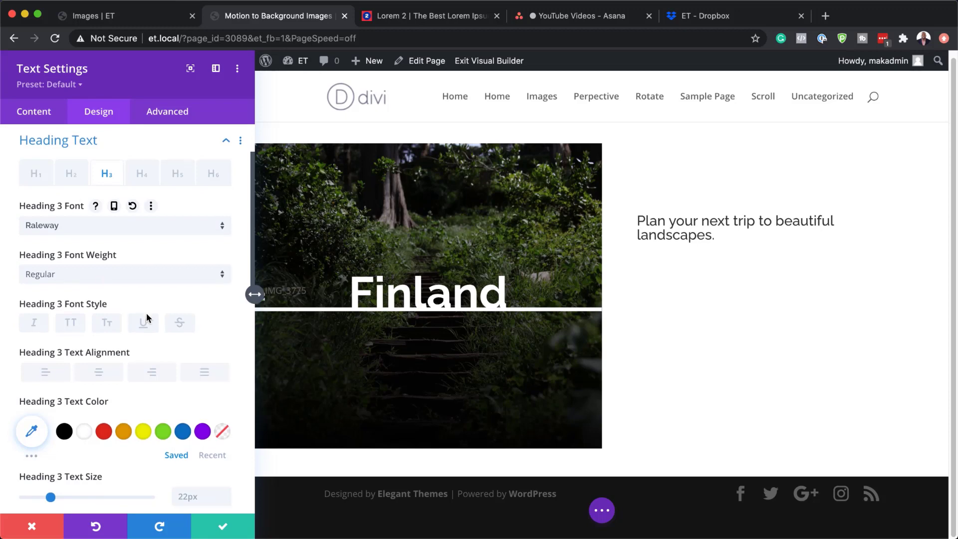
double_click(188, 458)
type("50px")
scroll(186, 464, "down", 1)
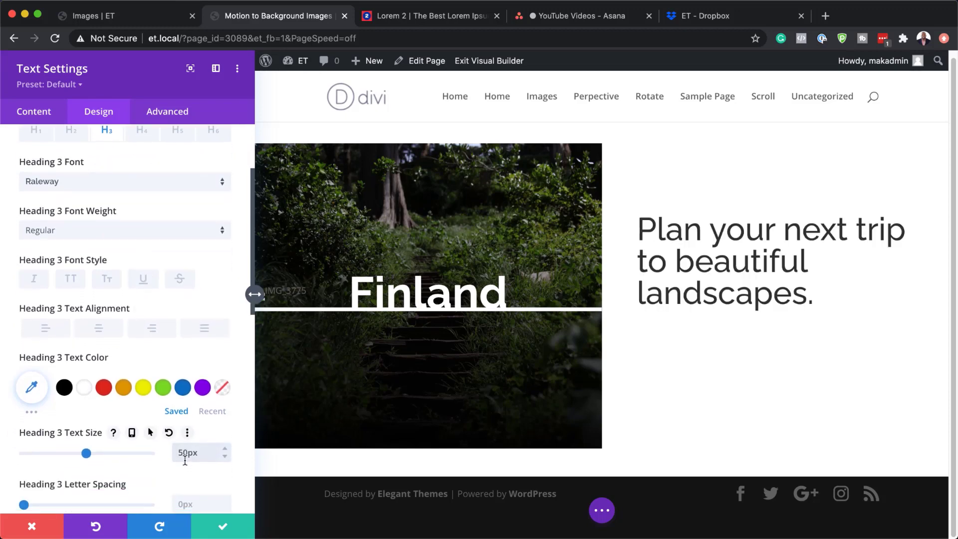
scroll(186, 466, "down", 1)
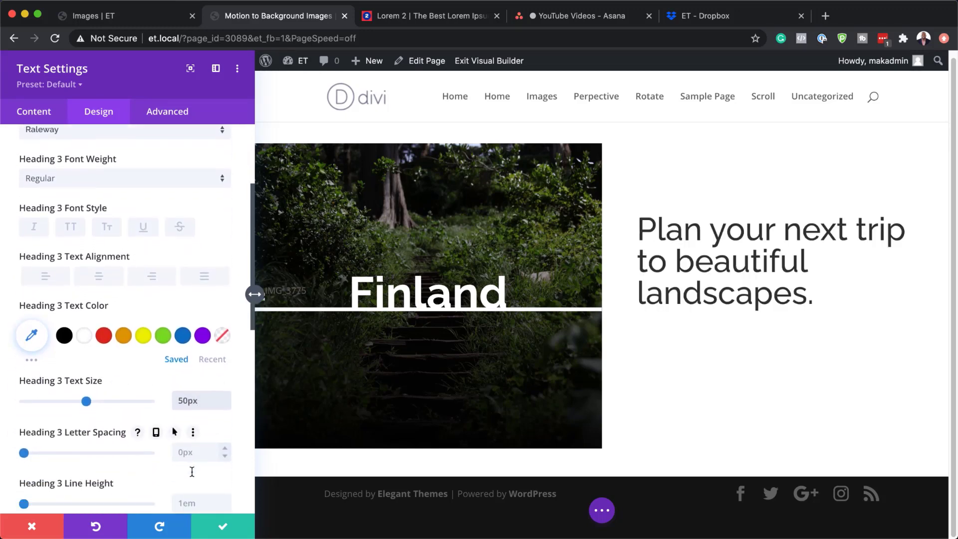
scroll(186, 470, "down", 6)
scroll(77, 347, "down", 8)
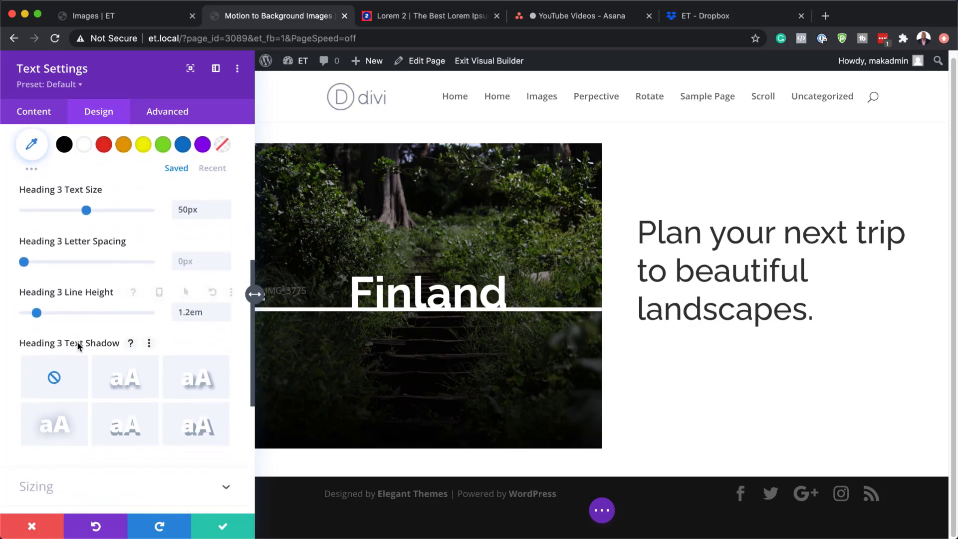
- Give the trip-planning Text module a 50px bottom margin and save its settings
left_click(58, 390)
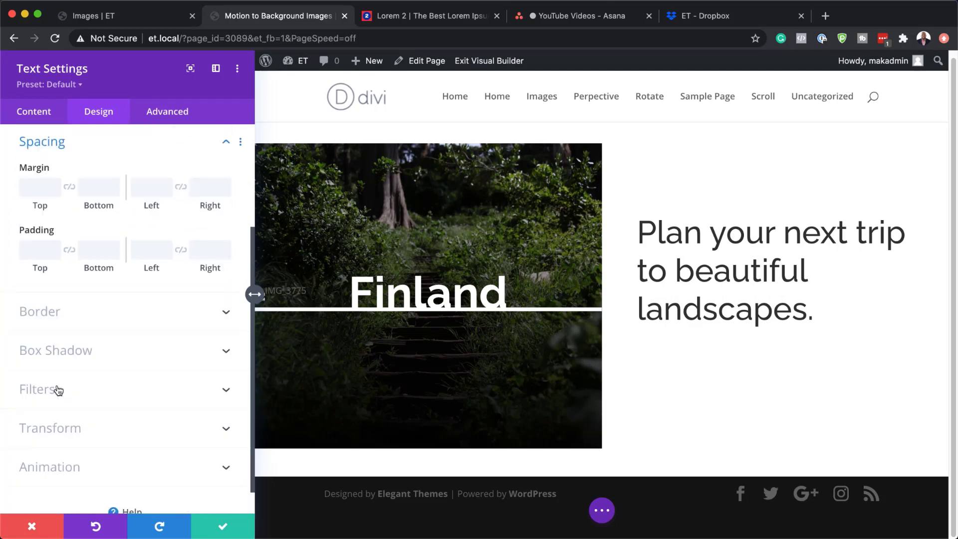
left_click(91, 189)
type("50")
key("Return")
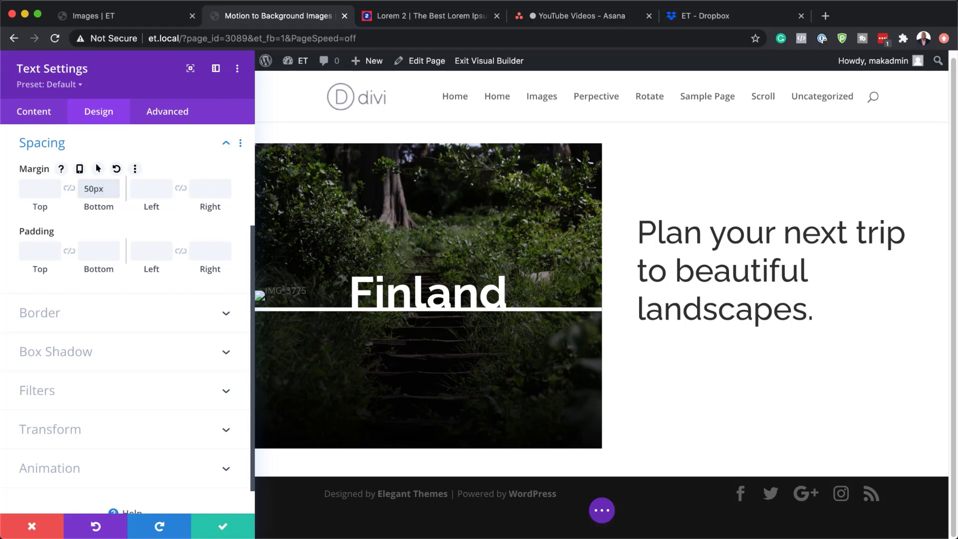
left_click(223, 527)
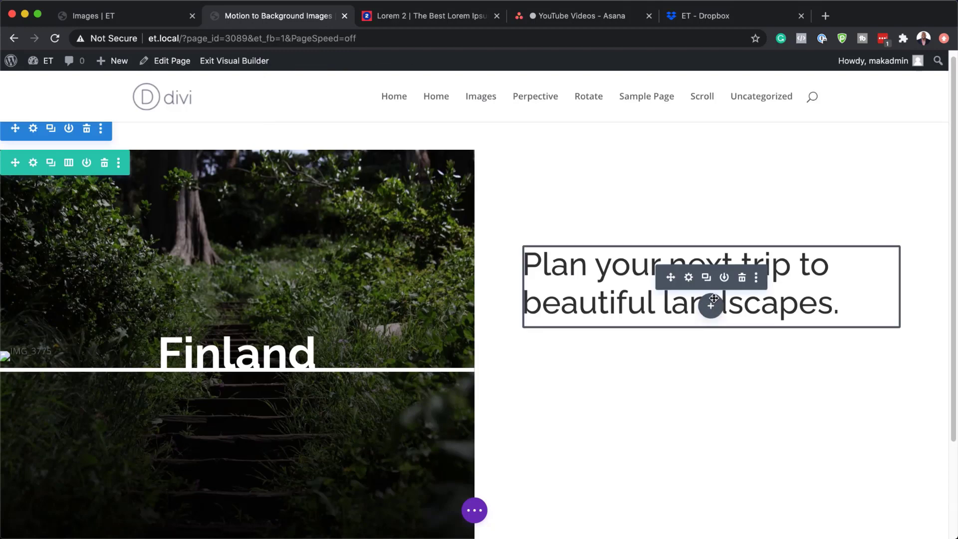
- Insert a Text module below the trip-planning heading and replace its placeholder with the "Lorem ipsum dolor sit amet" paragraph
left_click(712, 306)
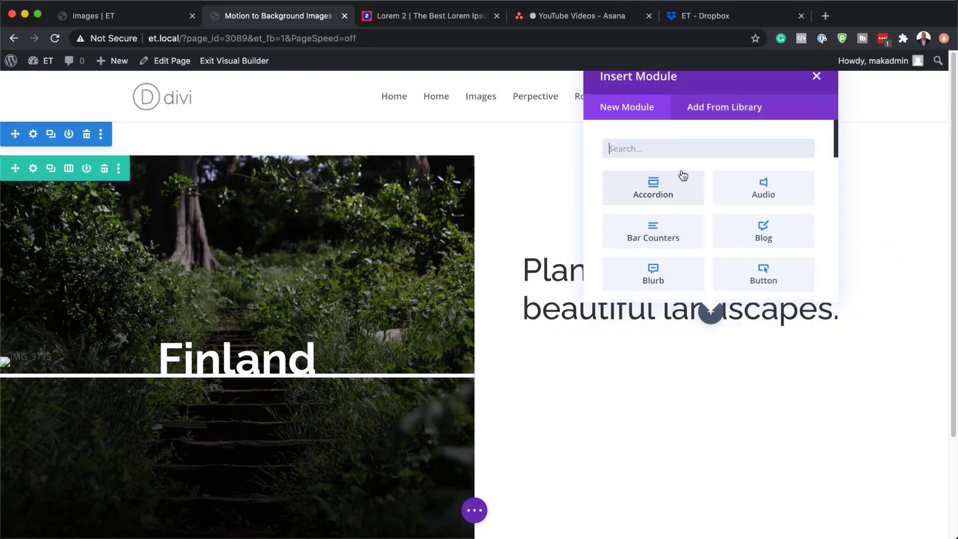
type("text")
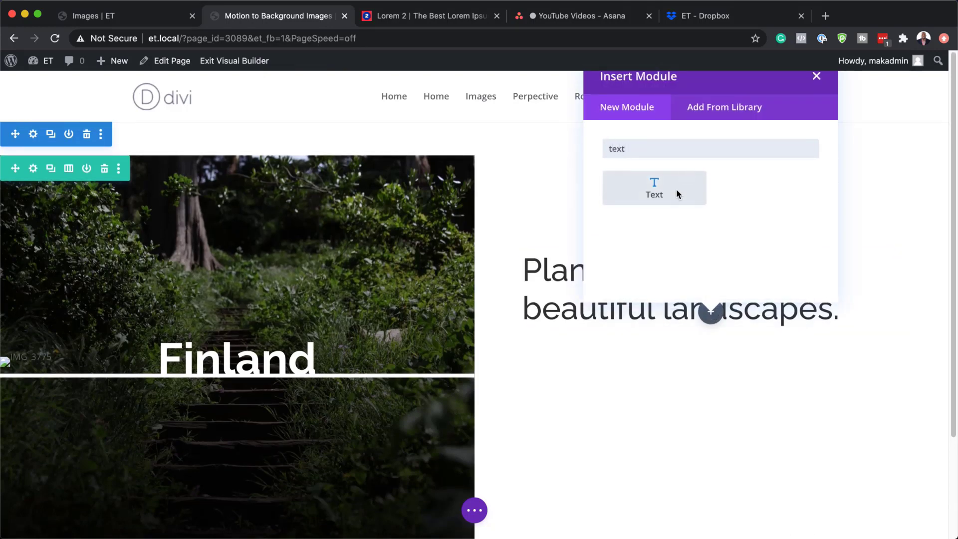
left_click(677, 195)
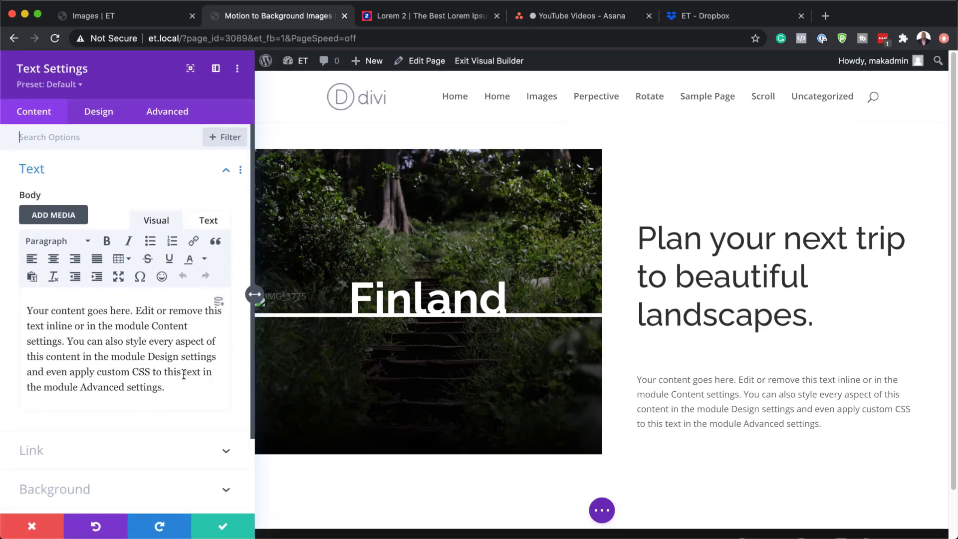
left_click_drag(176, 389, 0, 305)
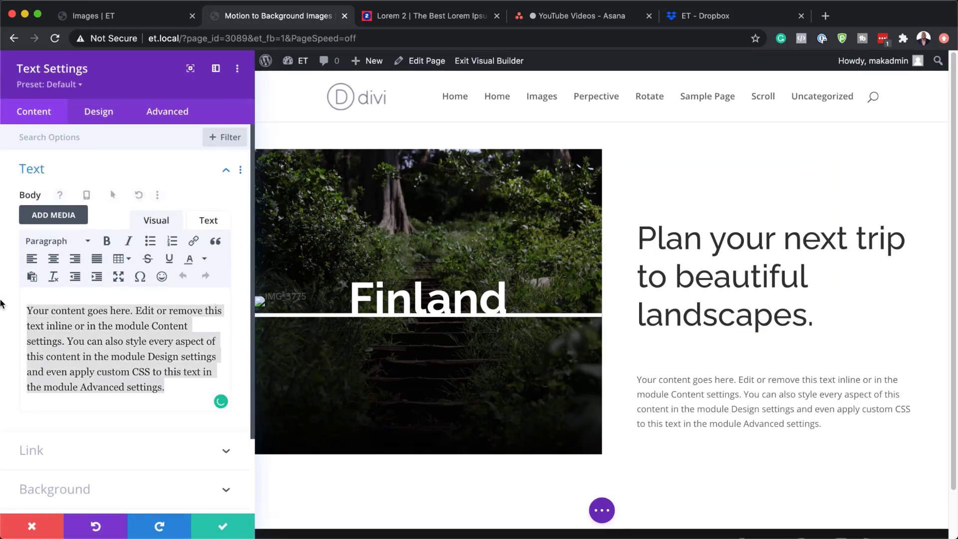
type("Lorem ipsum dolor sit amet, consectetuer adipiscing elit. Donec odio. Quisque volutpat mattis eros. Nullam malesuada erat ut turpis. Suspendisse urna nibh, viverra non, semper suscipit, posuere a, pede.")
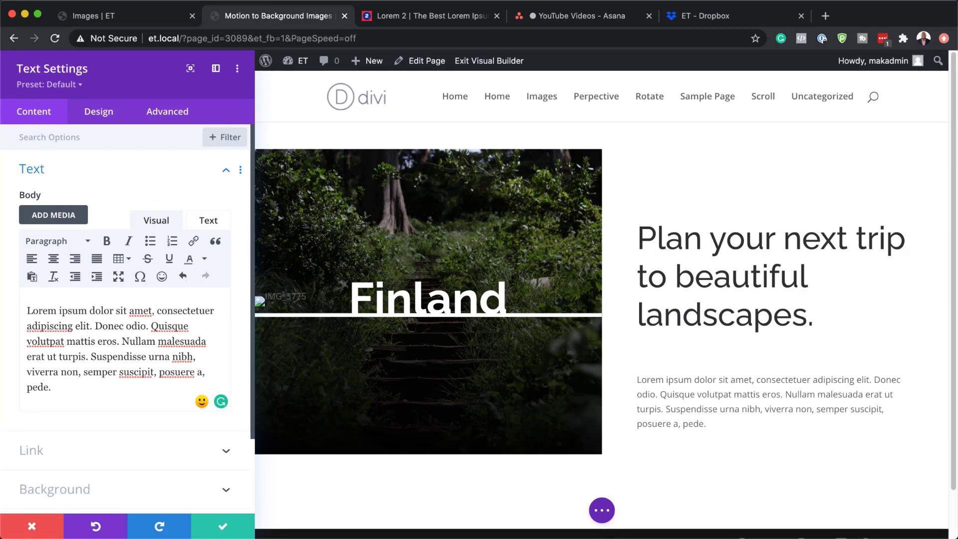
- Set the text font of the lorem ipsum paragraph to Raleway
left_click(102, 120)
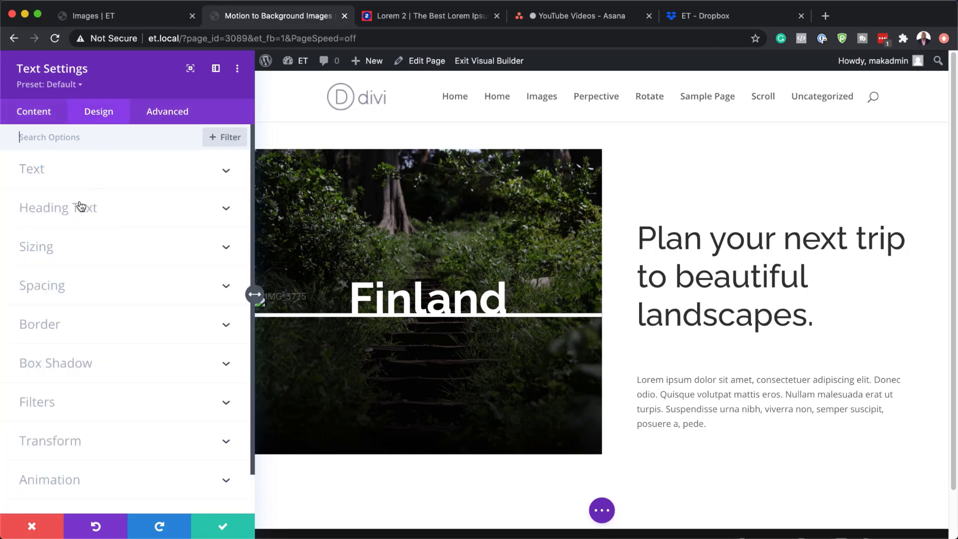
left_click(50, 172)
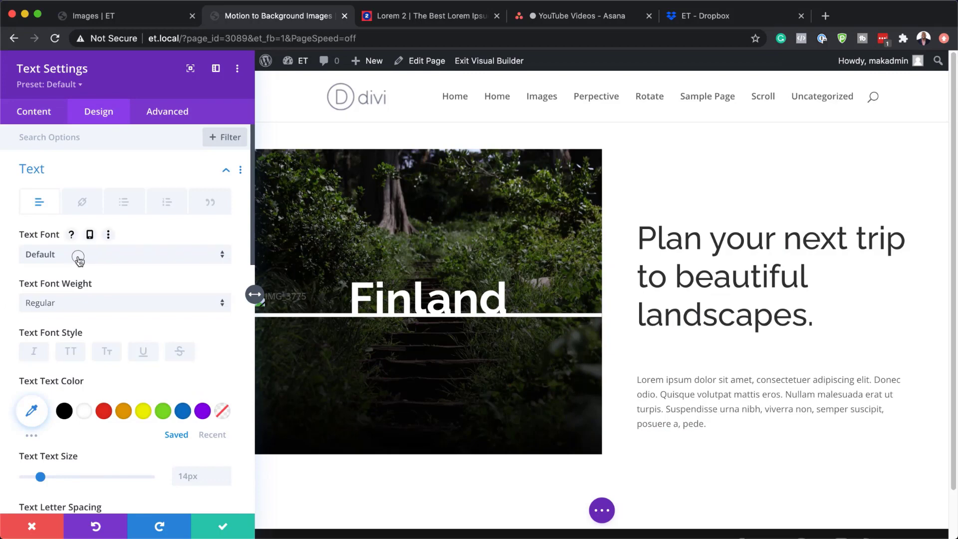
left_click(78, 258)
left_click(83, 199)
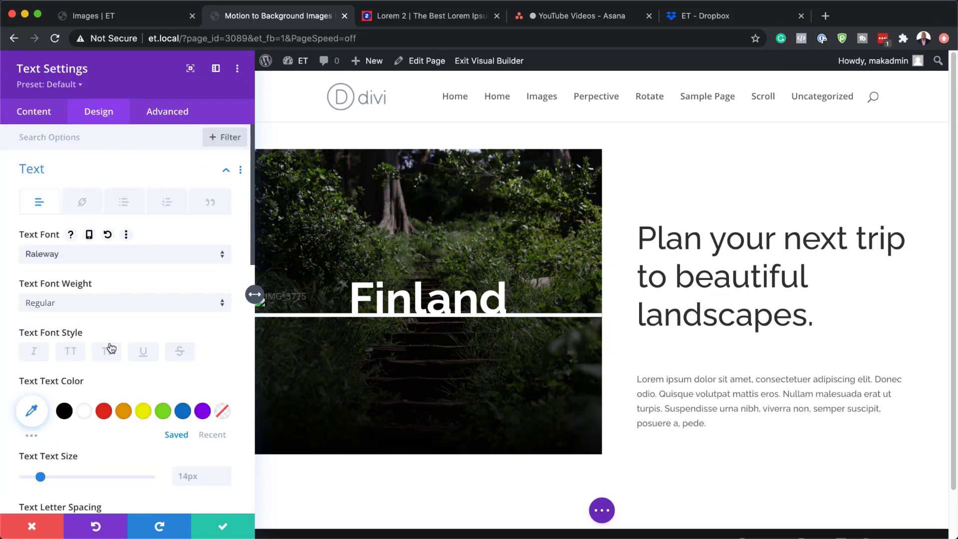
- Set the paragraph's text line height to 2.5em and save the module's settings
scroll(148, 373, "down", 5)
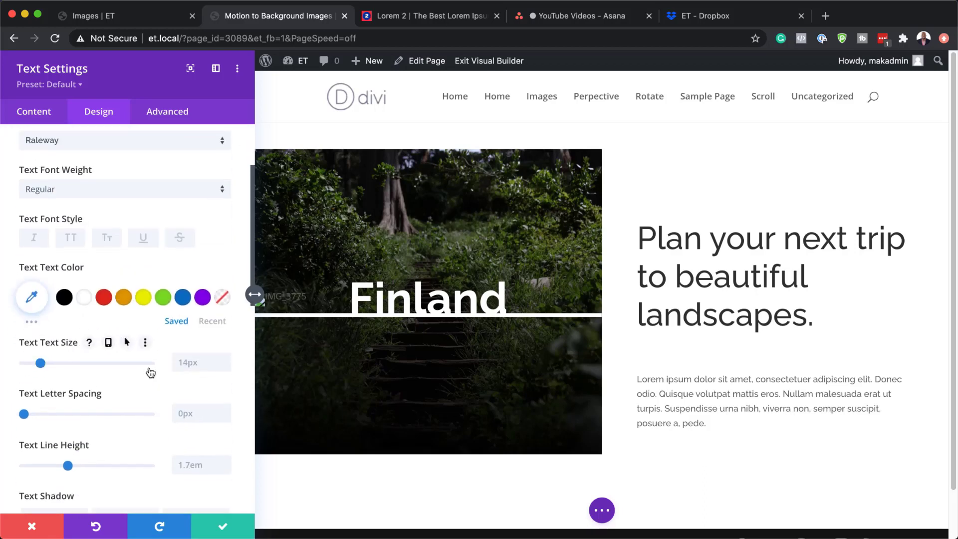
left_click(190, 414)
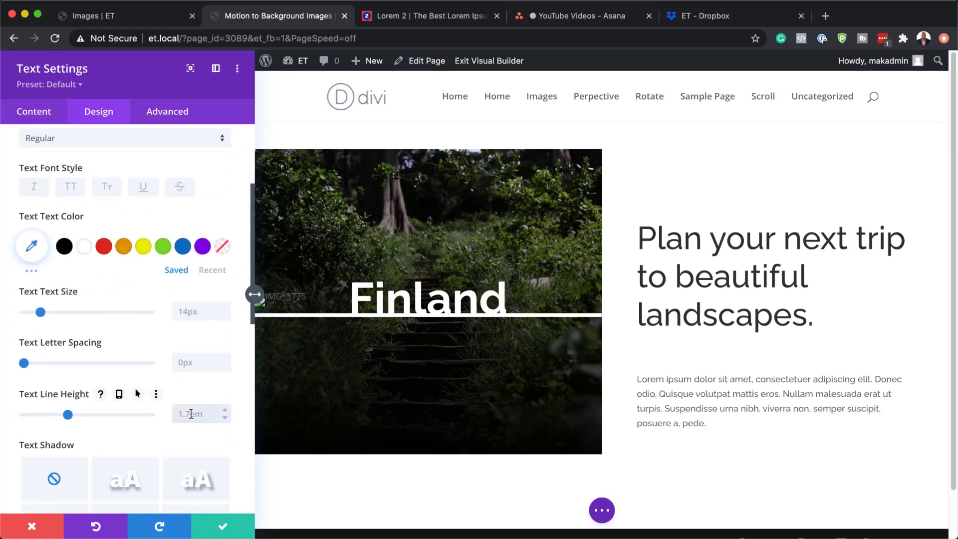
key("super+a")
type("2.5em")
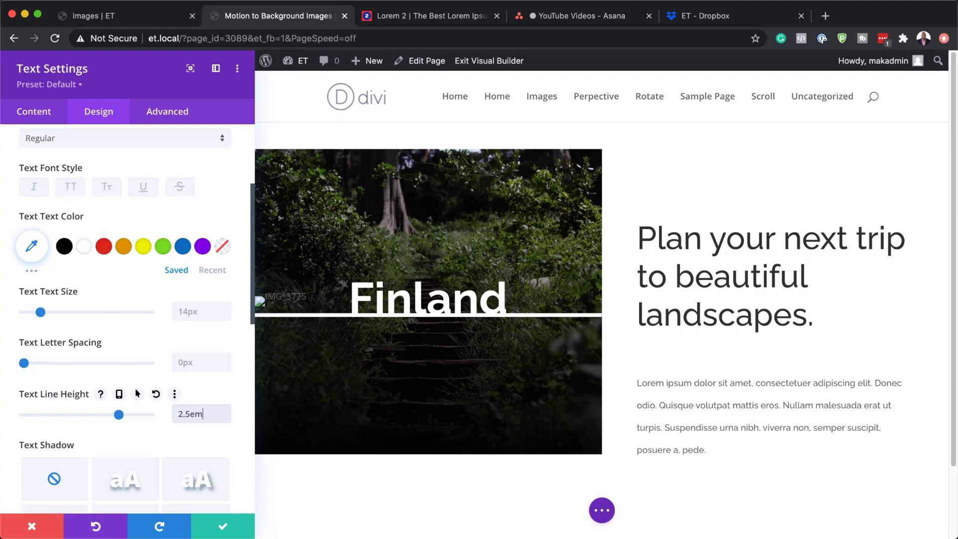
left_click(223, 527)
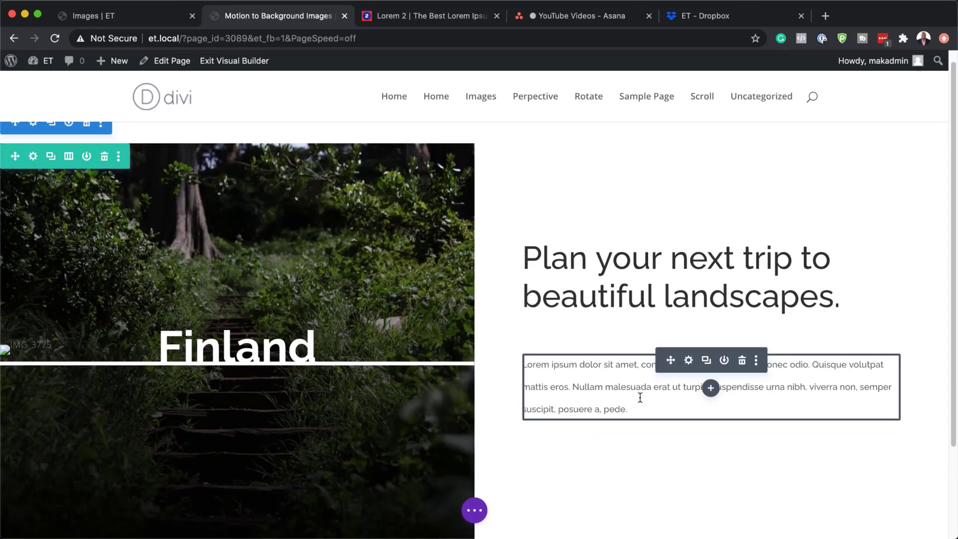
- Insert a Button module below the lorem ipsum paragraph in the second column
scroll(724, 310, "down", 2)
left_click(711, 299)
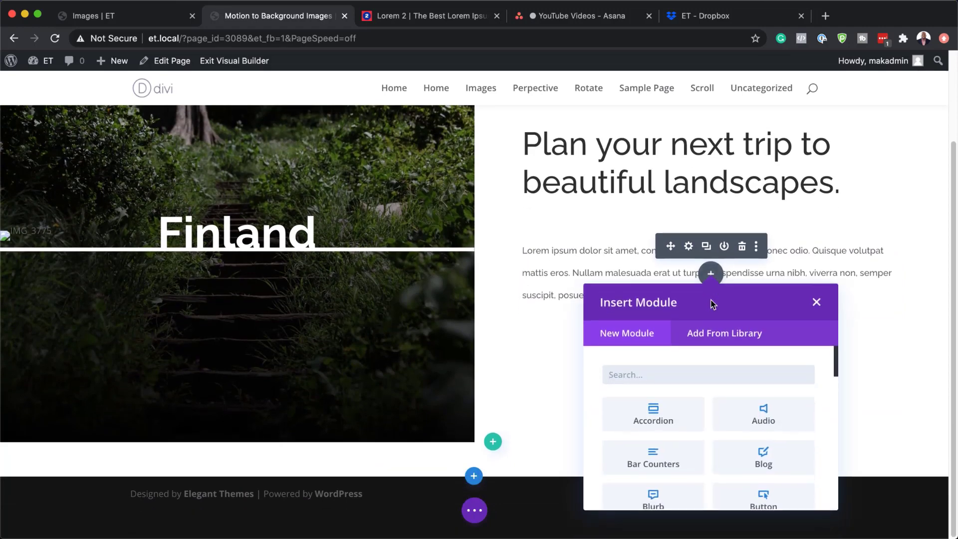
type("butt")
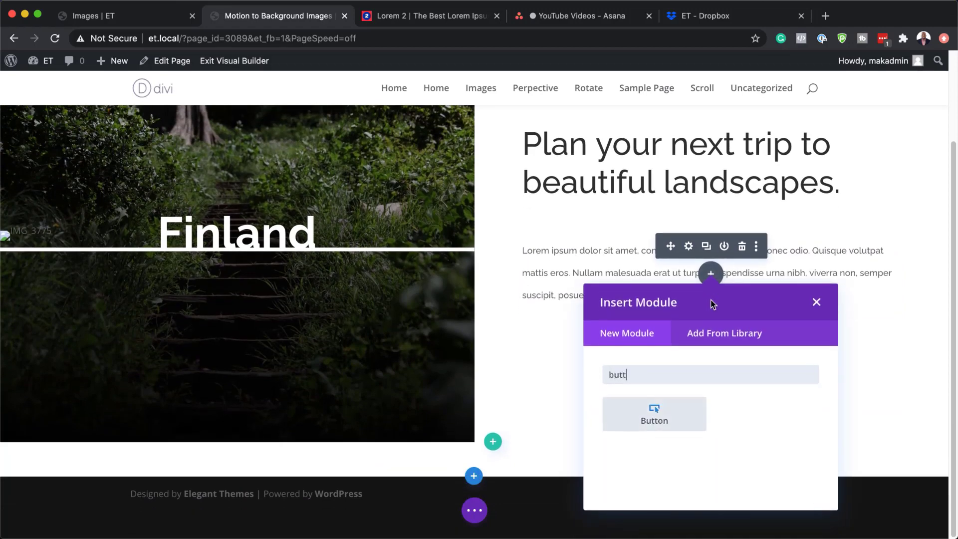
left_click(663, 417)
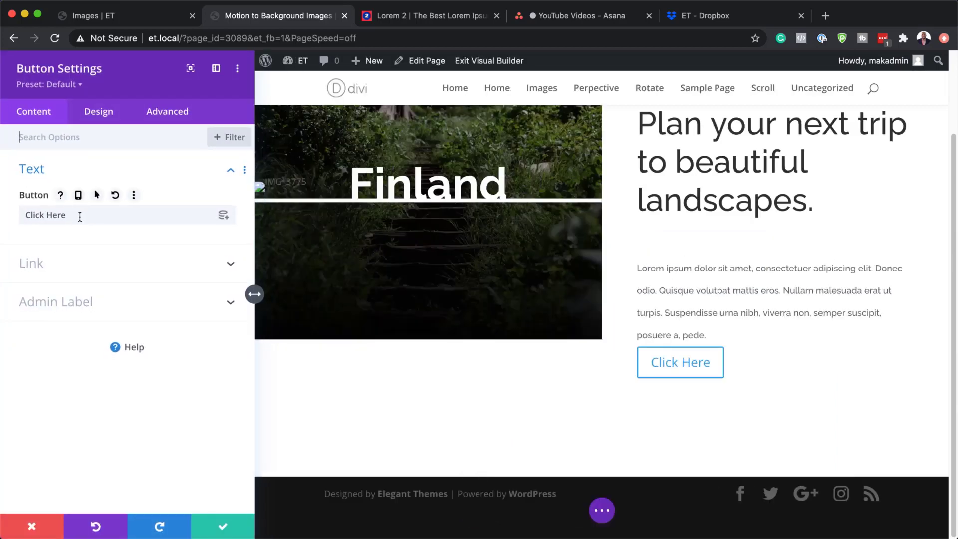
- Change the button's text to "Browse Offer"
left_click(82, 214)
double_click(82, 214)
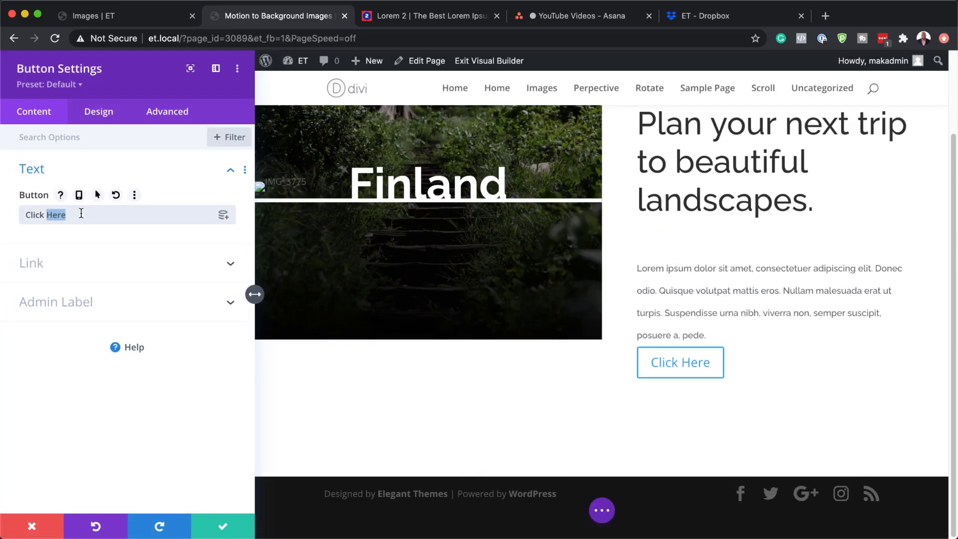
key("super+a")
type("B")
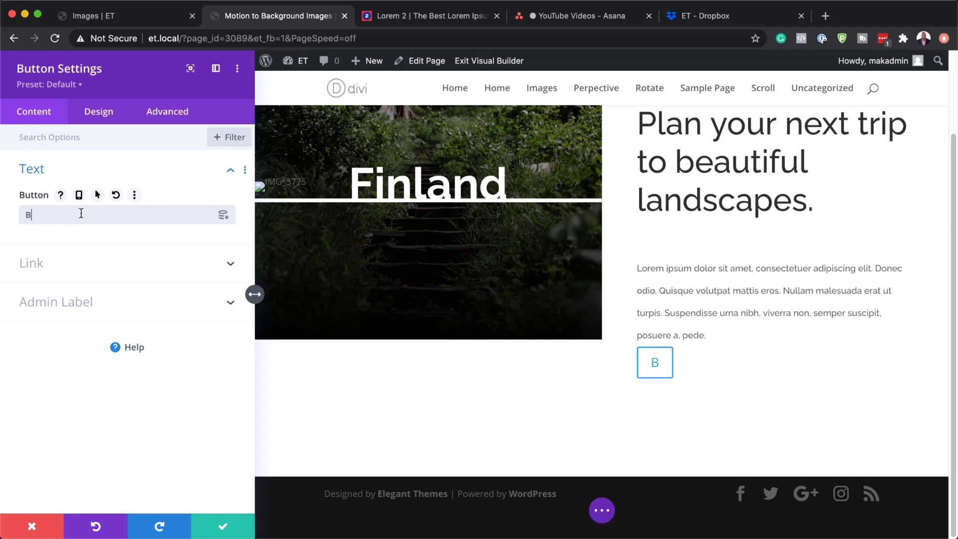
type("rowse")
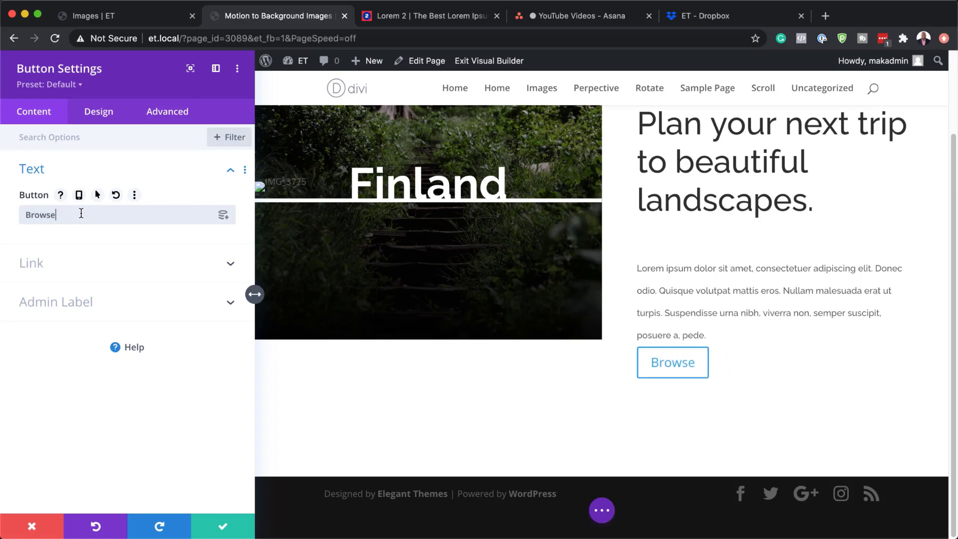
type(" Offer")
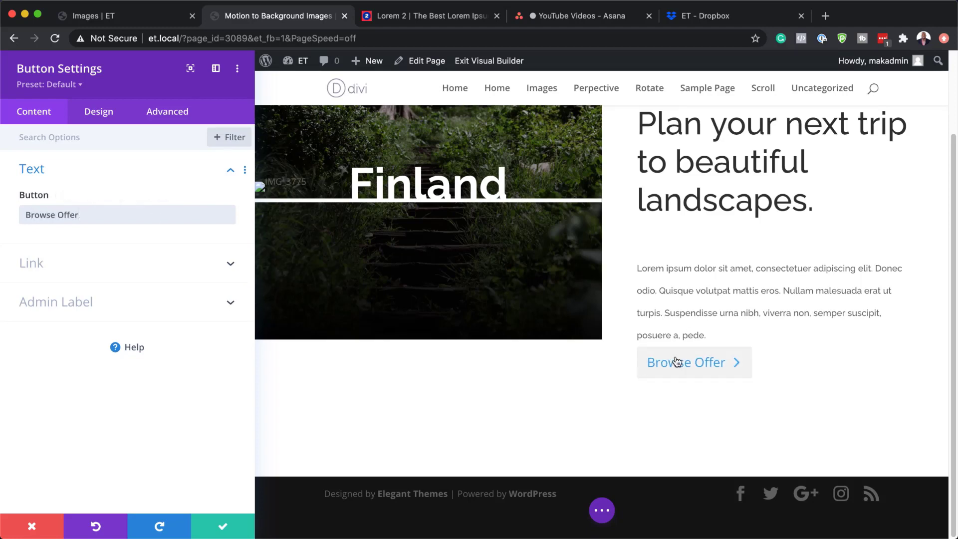
- Set the Browse Offer button's link URL to "#"
left_click(58, 269)
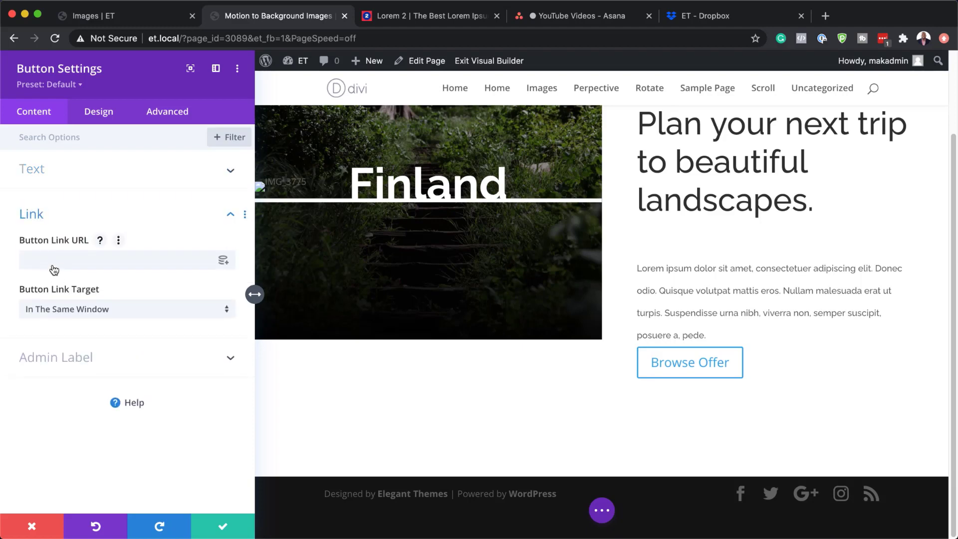
left_click(53, 265)
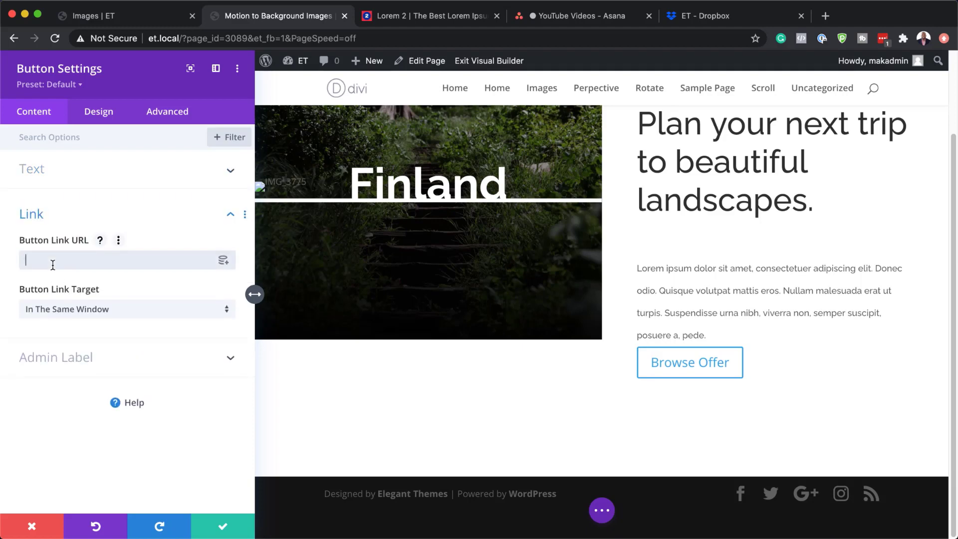
type("#")
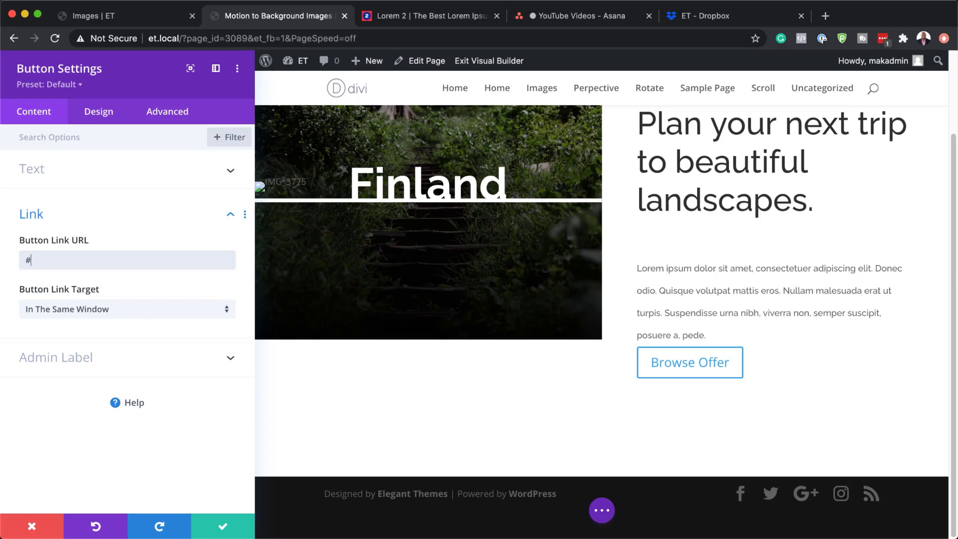
- Enable custom styles for the button and set its text size to 25px
left_click(97, 121)
left_click(56, 257)
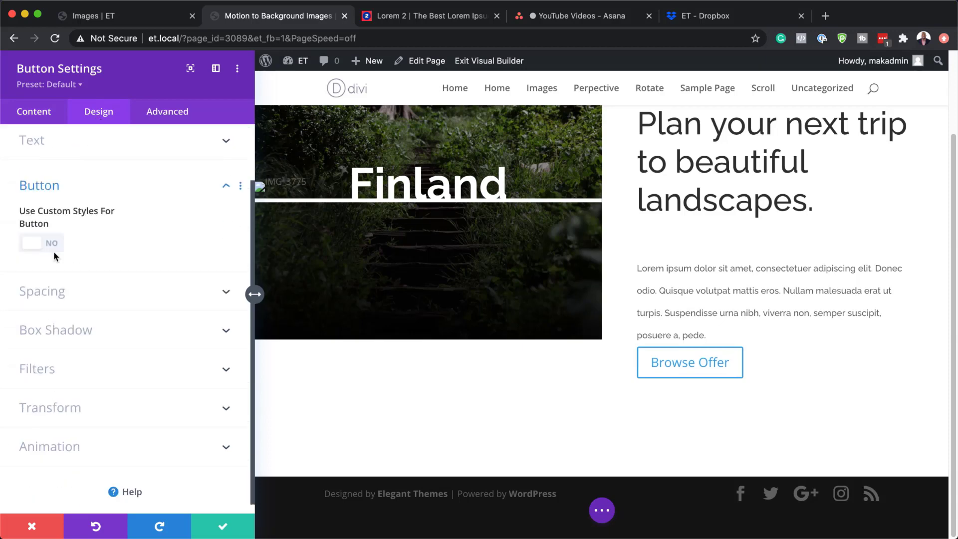
left_click(56, 242)
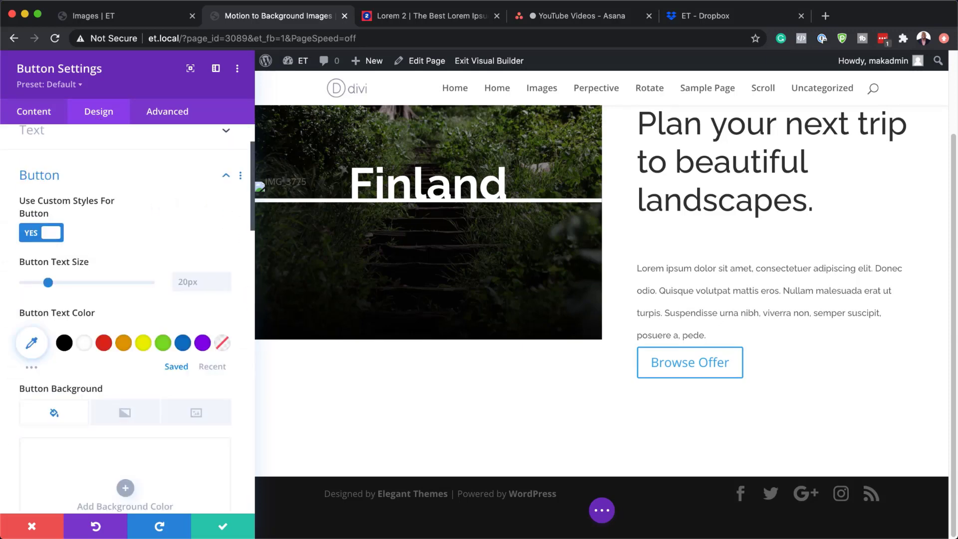
left_click(194, 284)
type("25px")
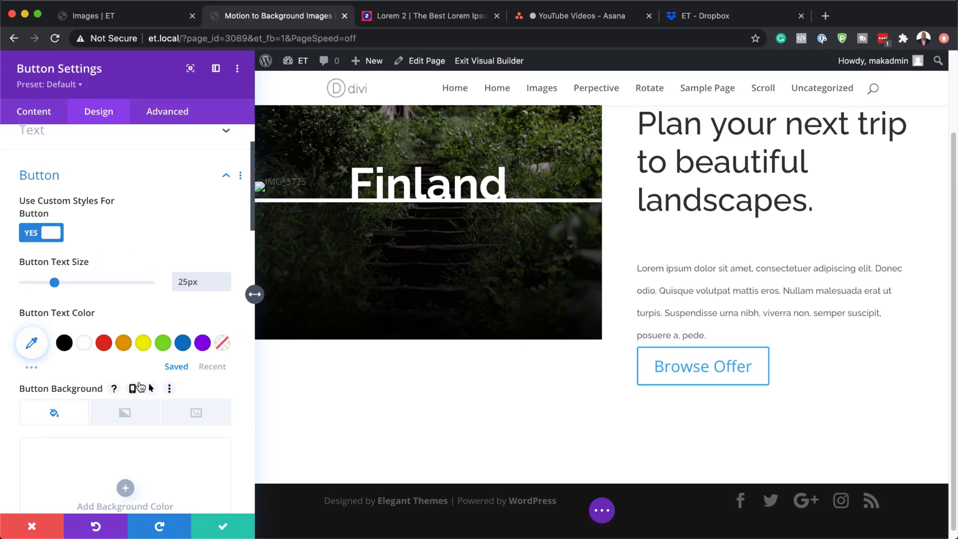
- Color the button text black and set the button border width to 0px
left_click(65, 344)
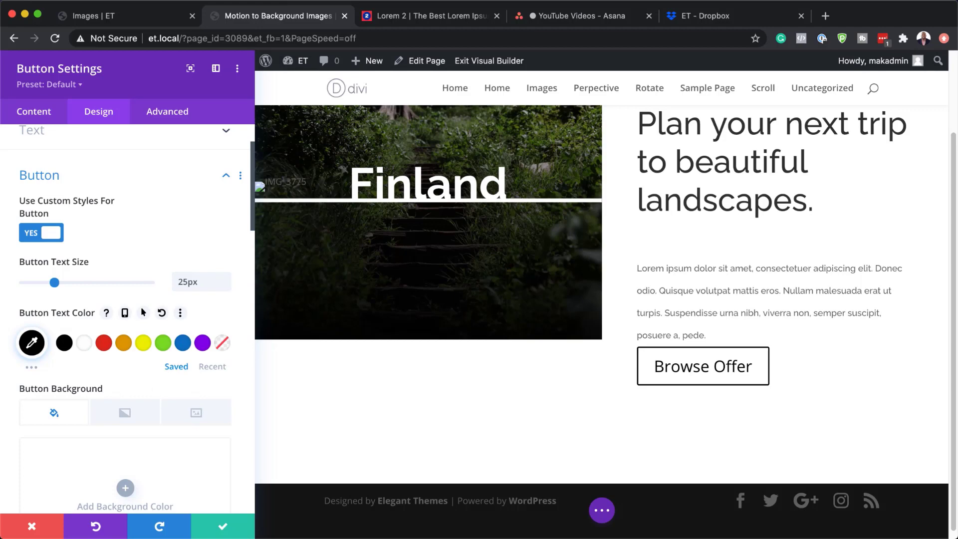
scroll(182, 409, "down", 5)
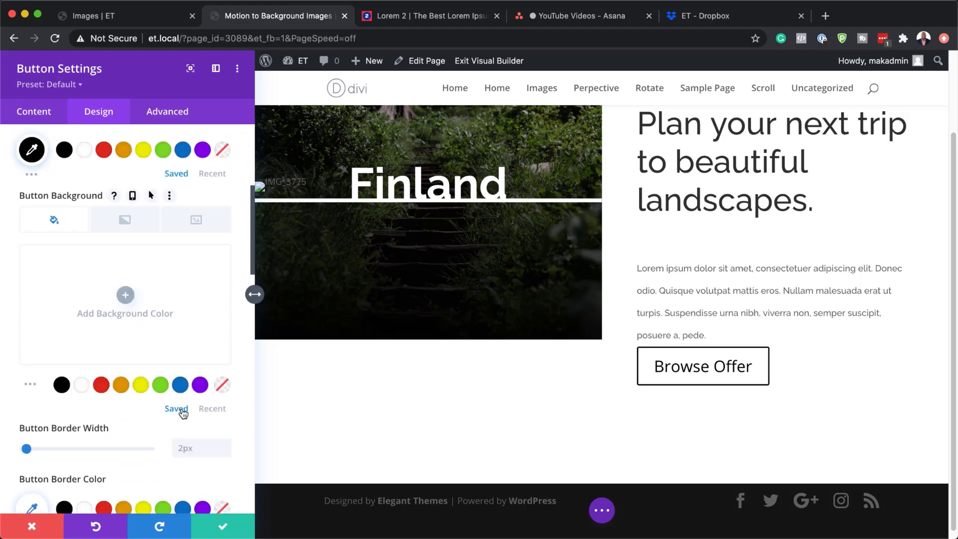
left_click_drag(25, 390, 9, 389)
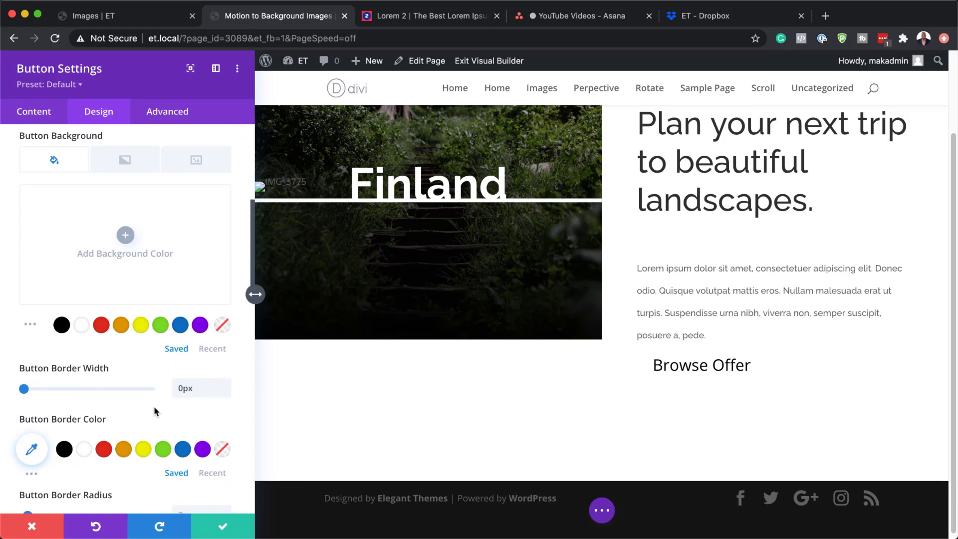
- Set the button font to Raleway with a Bold weight
scroll(165, 409, "down", 1)
scroll(172, 409, "down", 3)
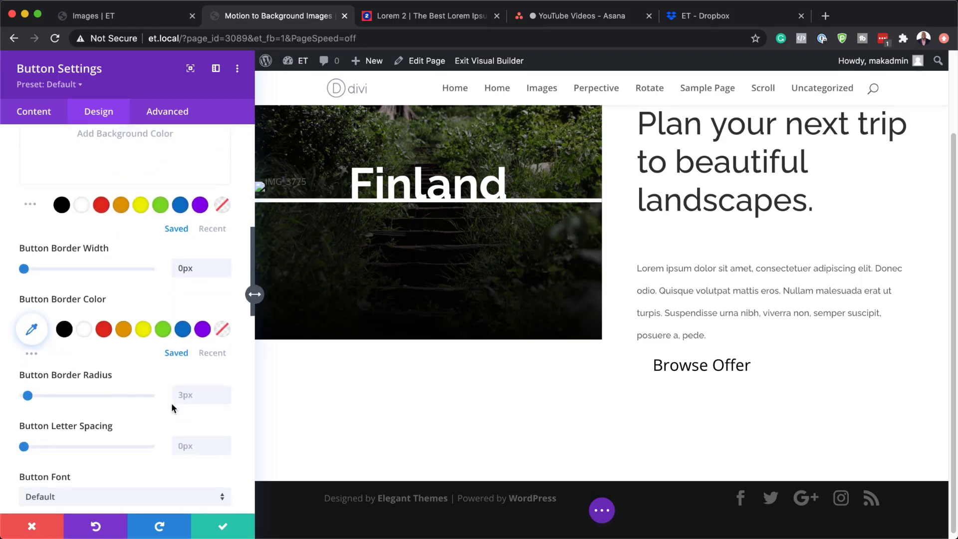
scroll(172, 408, "down", 4)
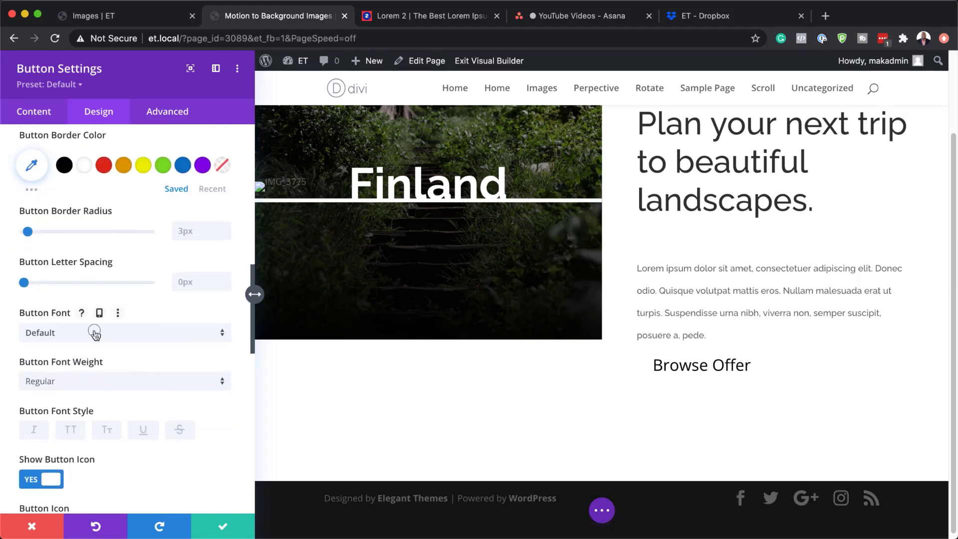
left_click(95, 334)
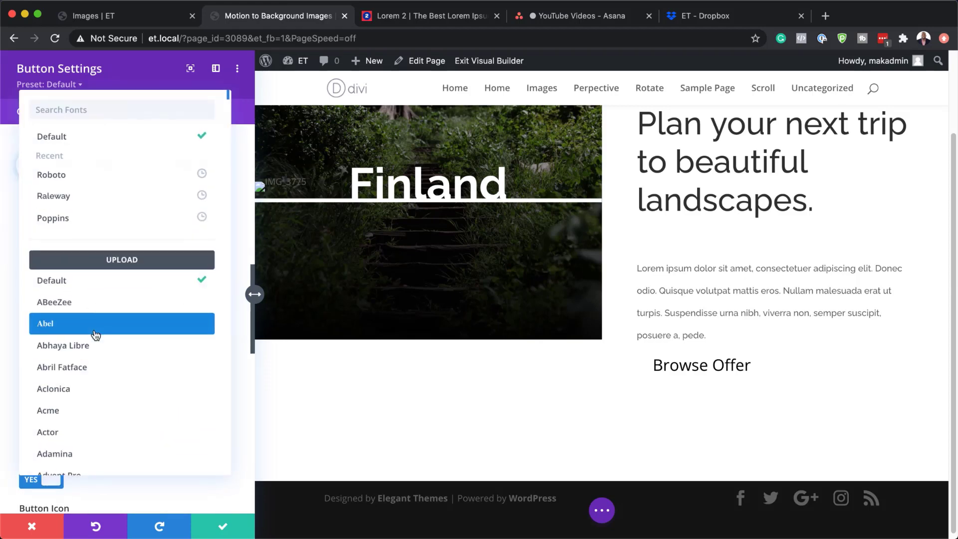
left_click(88, 206)
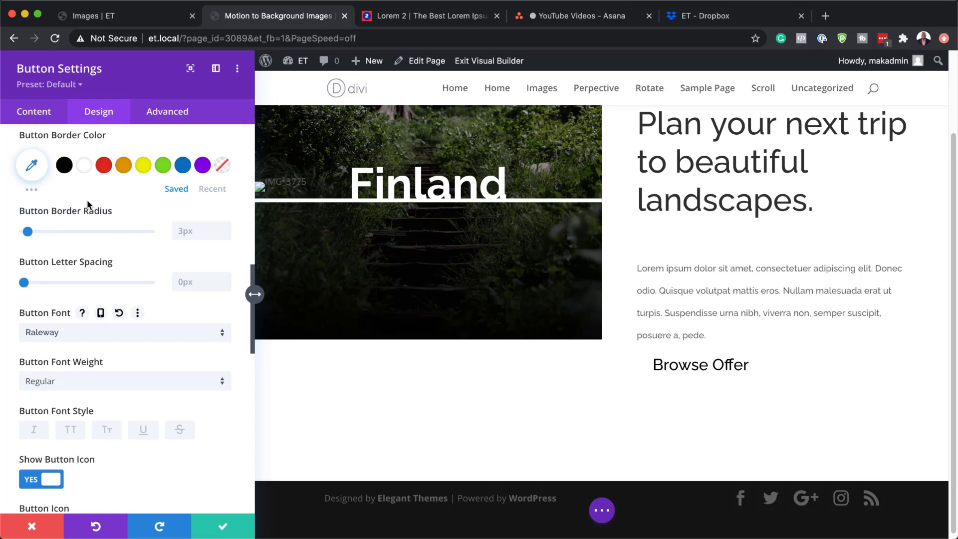
left_click(90, 383)
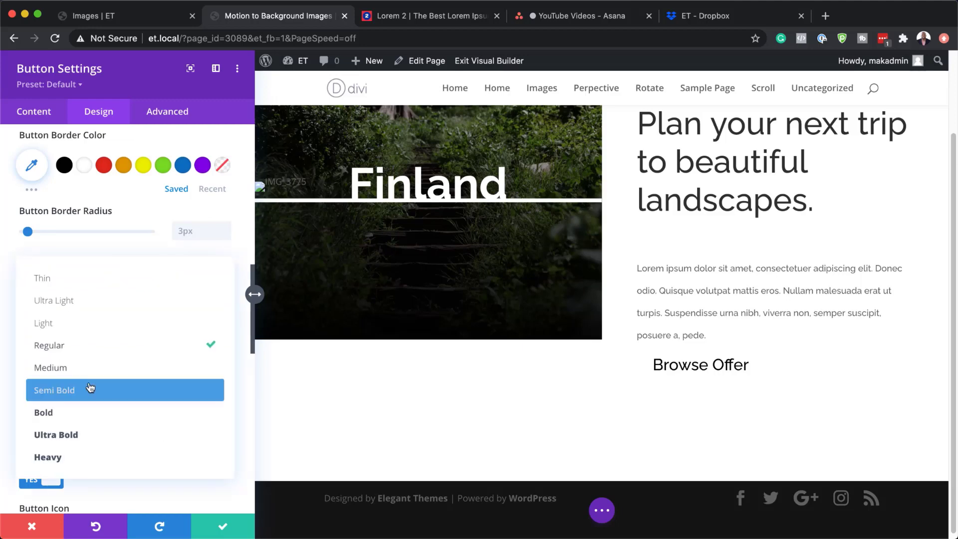
left_click(86, 413)
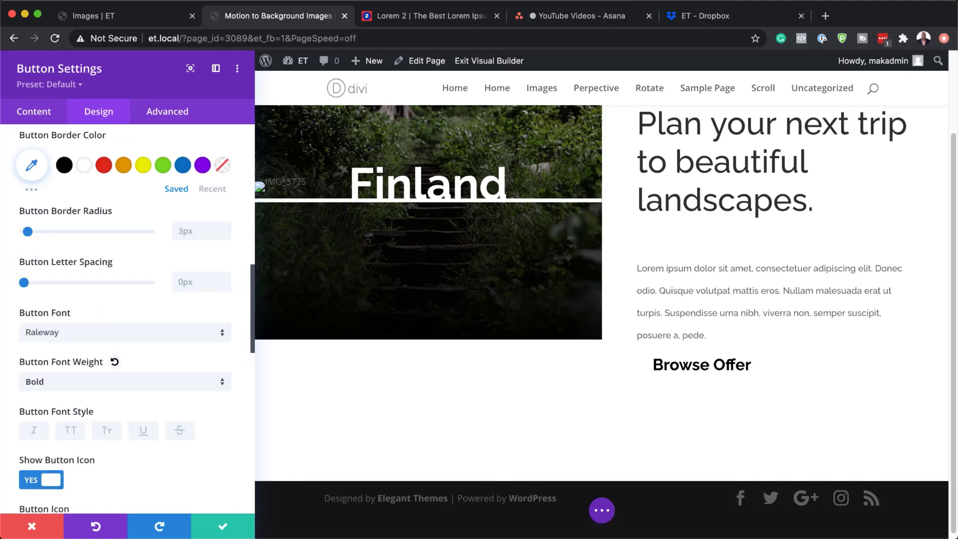
- Make the button icon black (#000000) and choose the plain right-pointing arrow as the icon
scroll(133, 395, "down", 5)
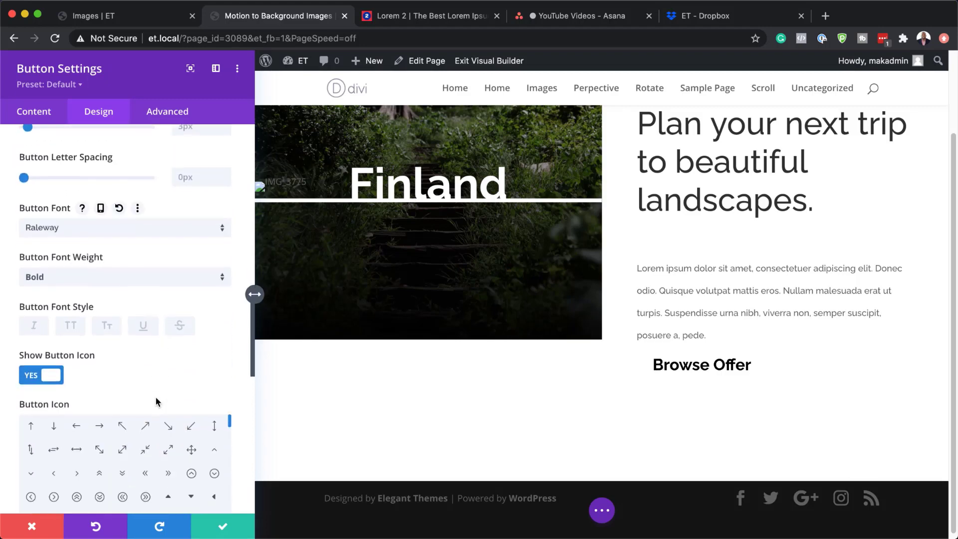
scroll(155, 397, "down", 5)
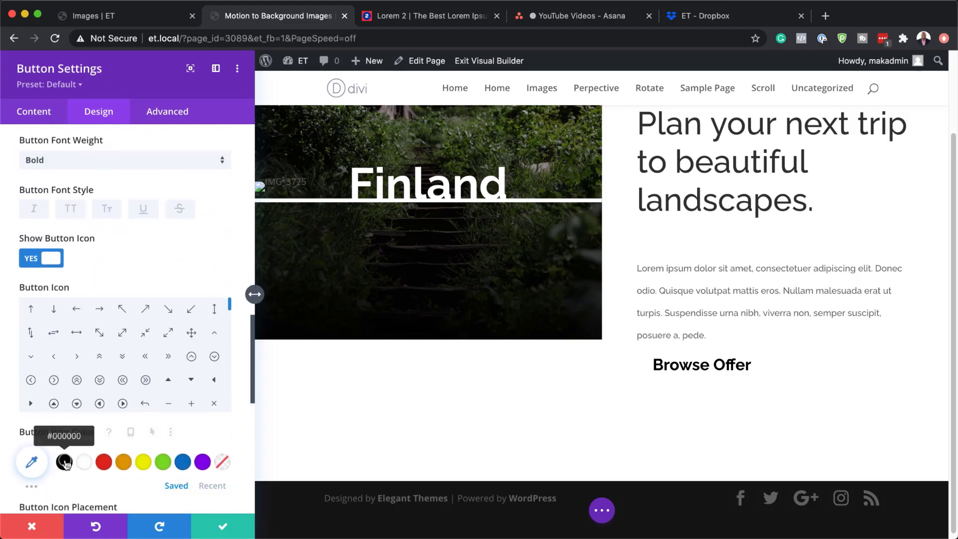
left_click(64, 463)
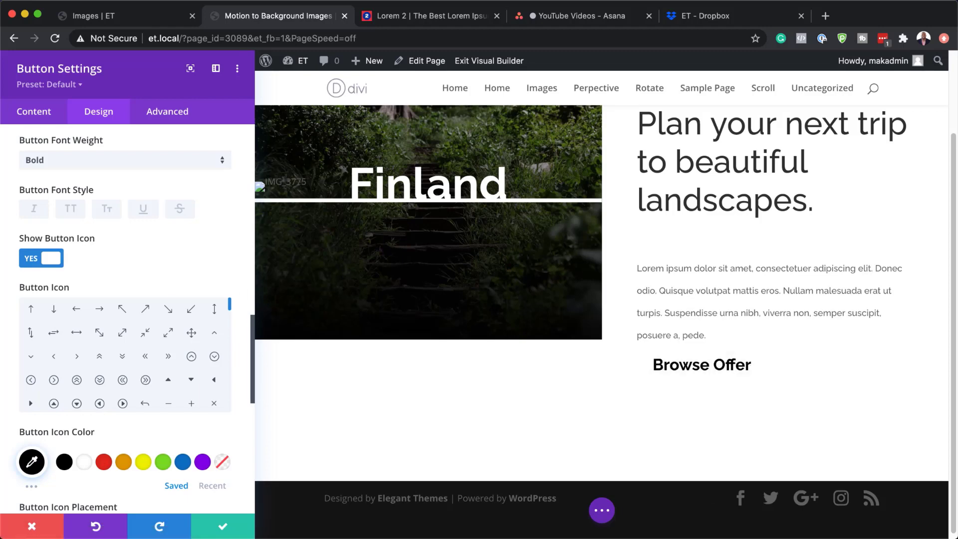
left_click(101, 311)
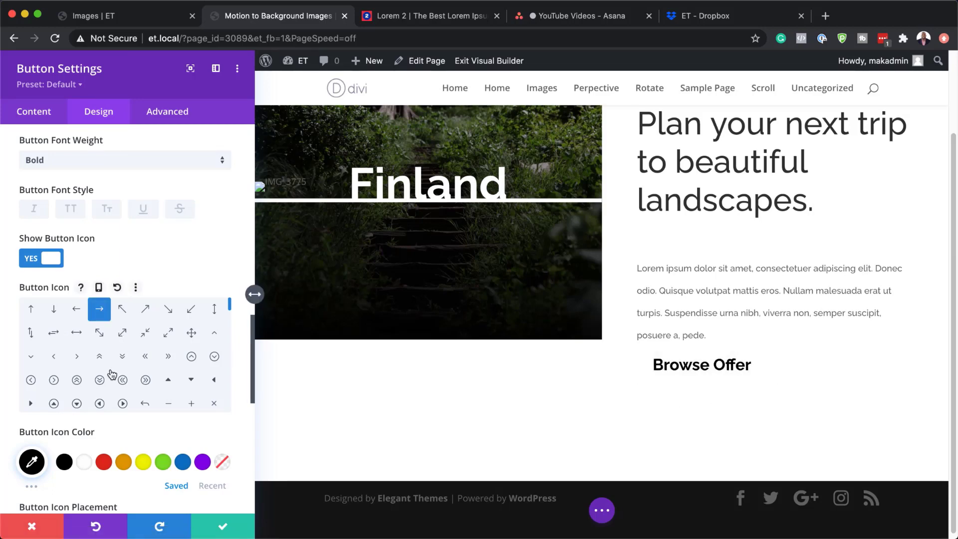
- Set the button icon placement to Left
scroll(112, 375, "down", 2)
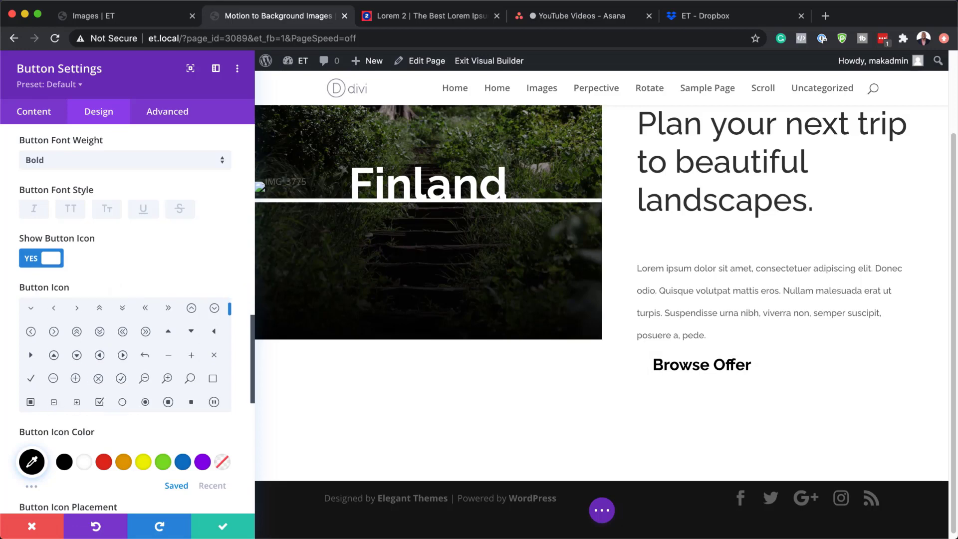
scroll(97, 410, "down", 5)
left_click(98, 413)
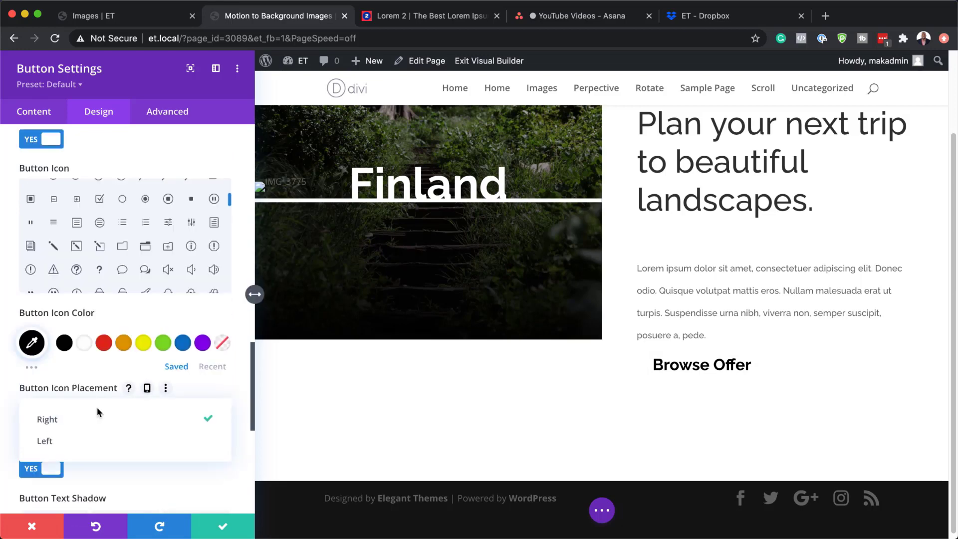
left_click(95, 449)
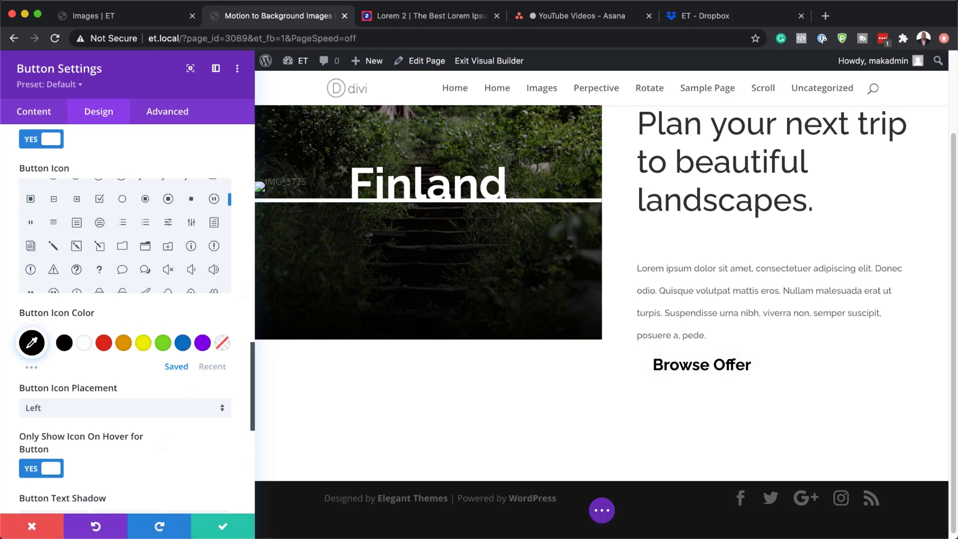
- Give the button a top margin of 50px and save the button's settings
scroll(159, 424, "down", 10)
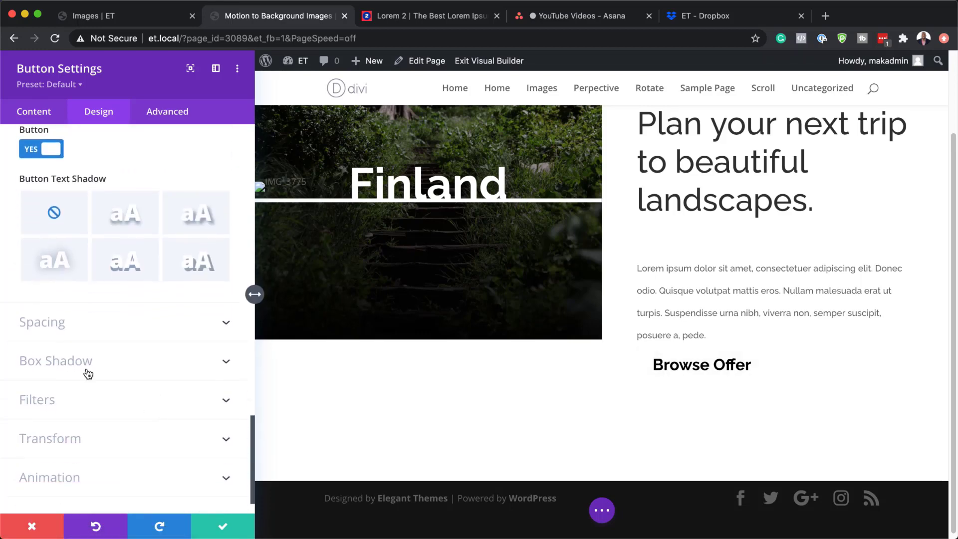
left_click(41, 325)
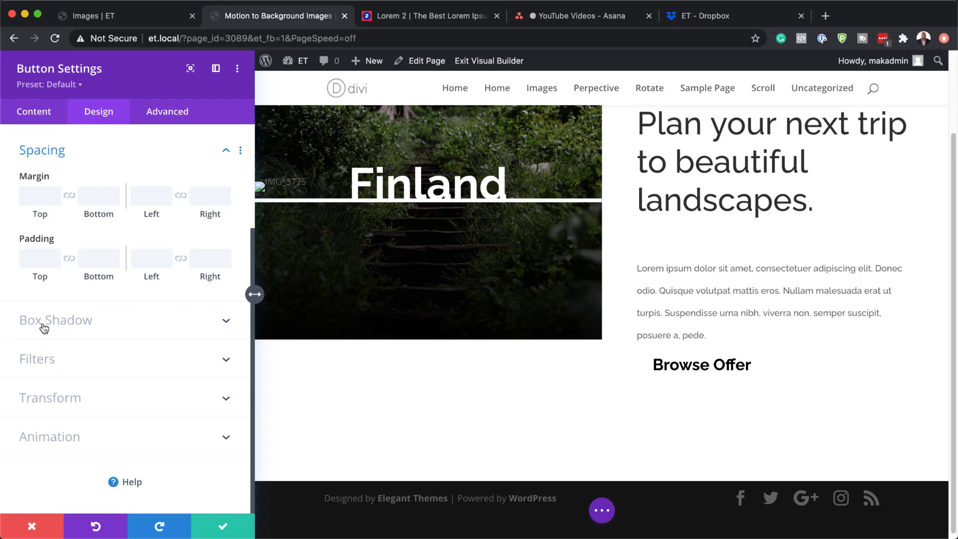
left_click(40, 192)
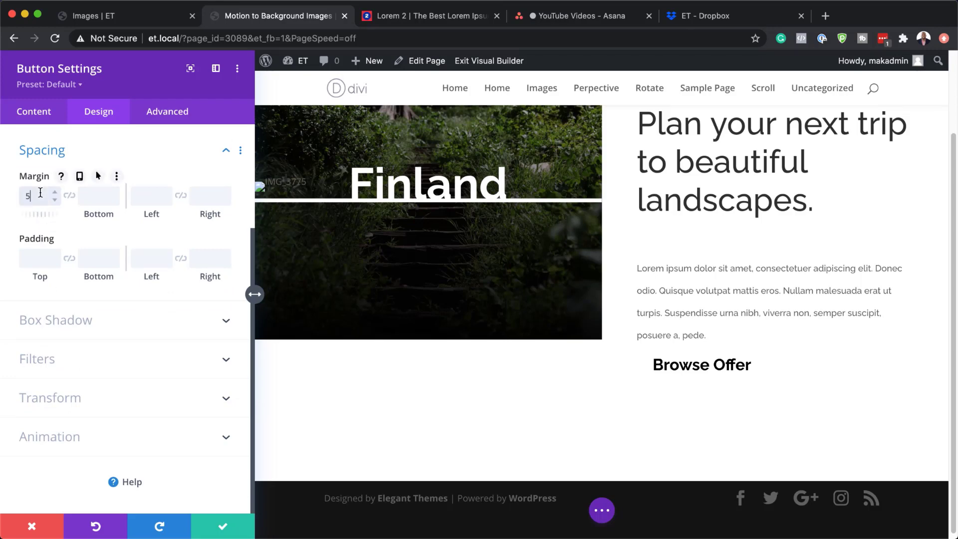
type("50px")
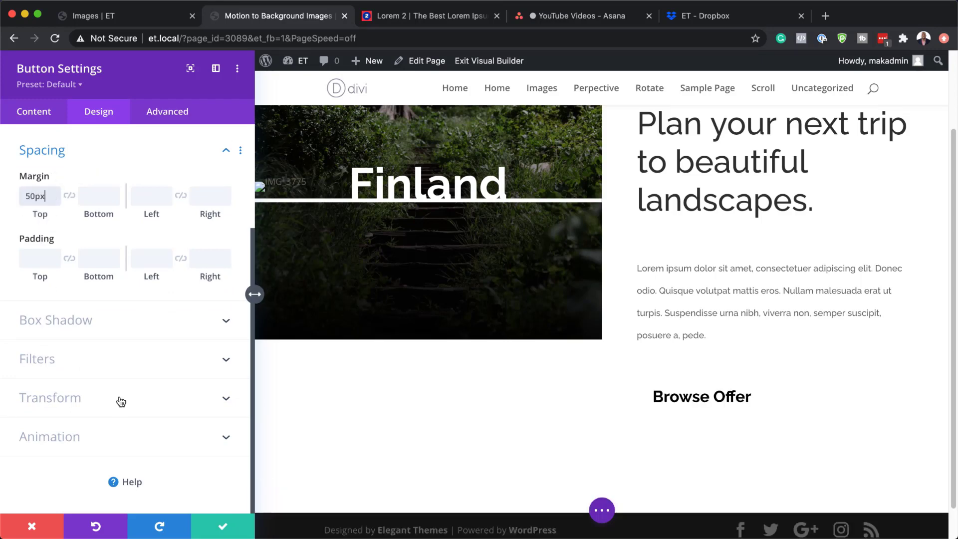
left_click(223, 527)
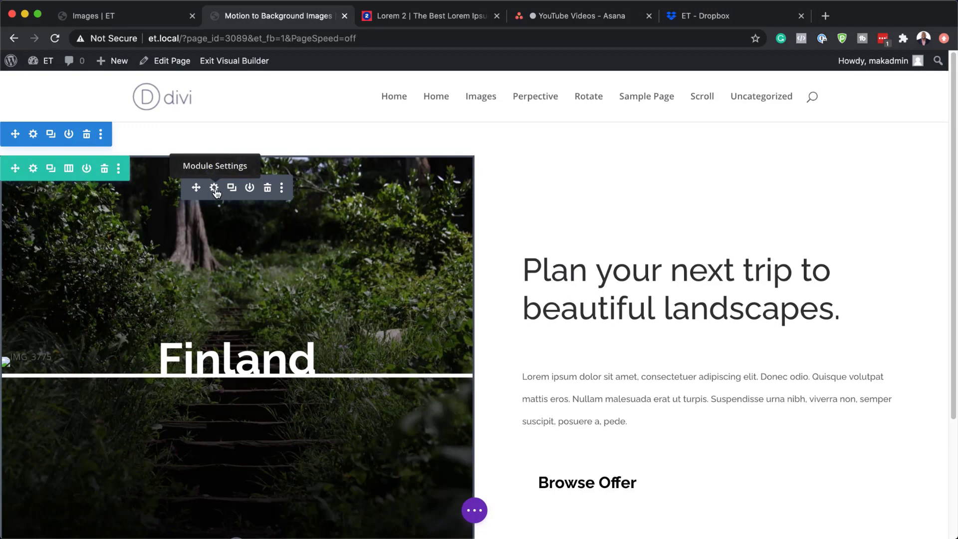
- Enable the vertical motion scroll effect on the forest stairway image module in the first column
left_click(214, 188)
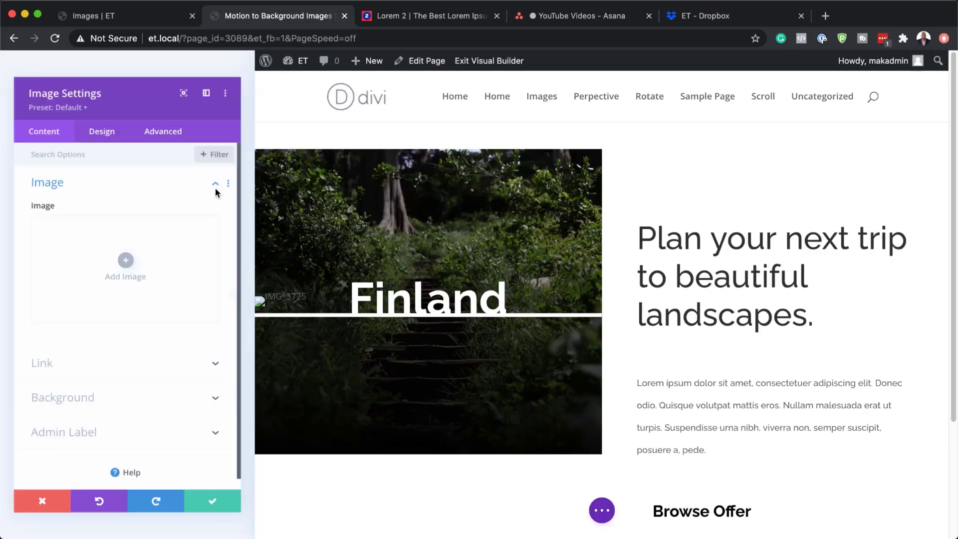
left_click(169, 121)
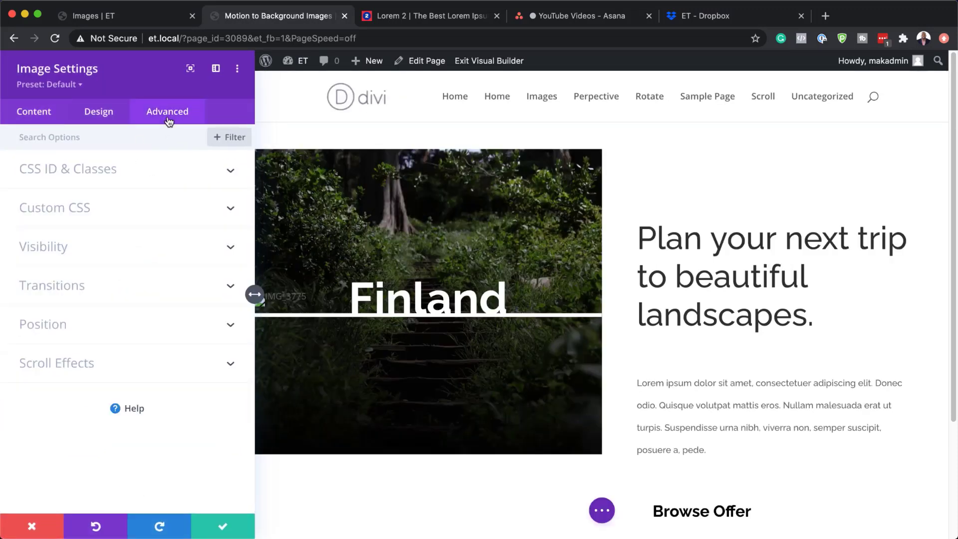
left_click(87, 367)
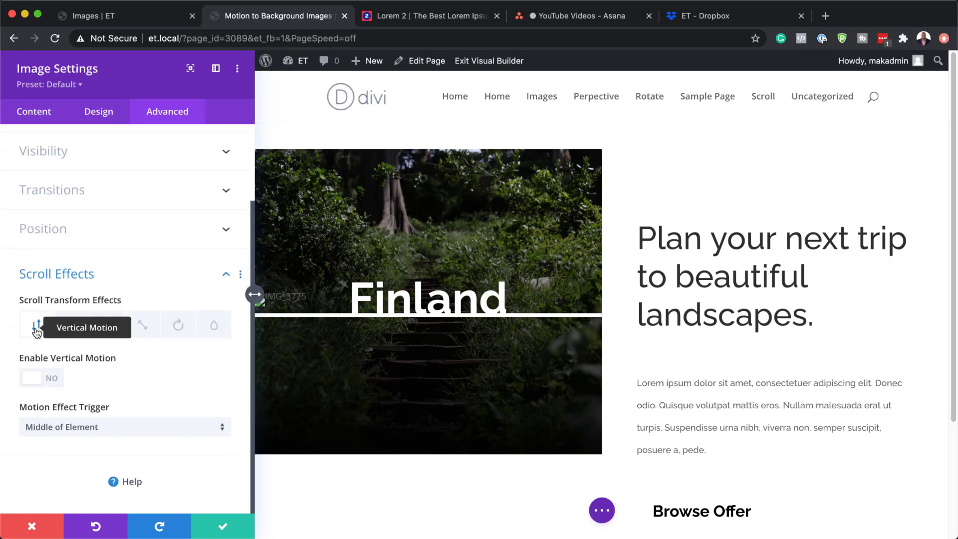
left_click(53, 382)
- Set the image's vertical motion starting offset to 0 and its ending offset to -2
scroll(103, 398, "down", 1)
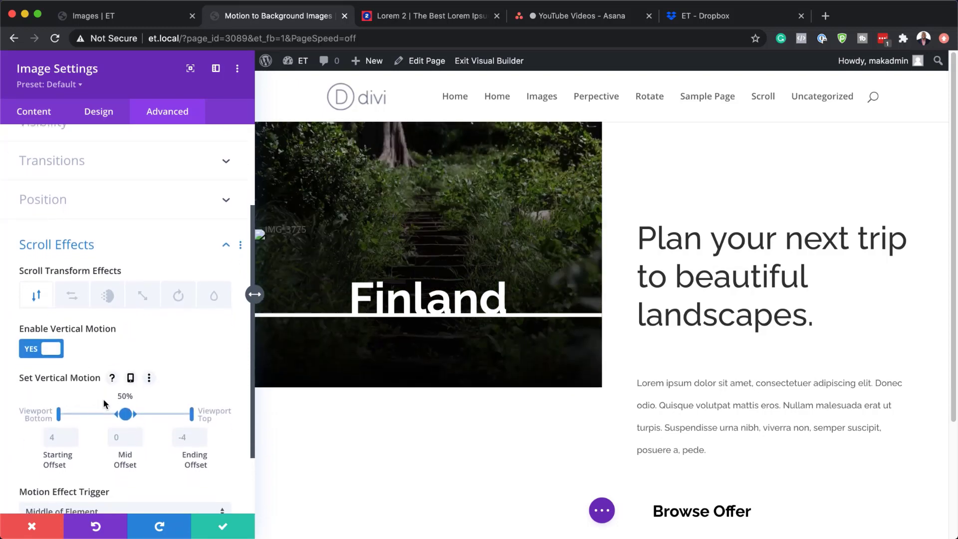
scroll(104, 402, "down", 1)
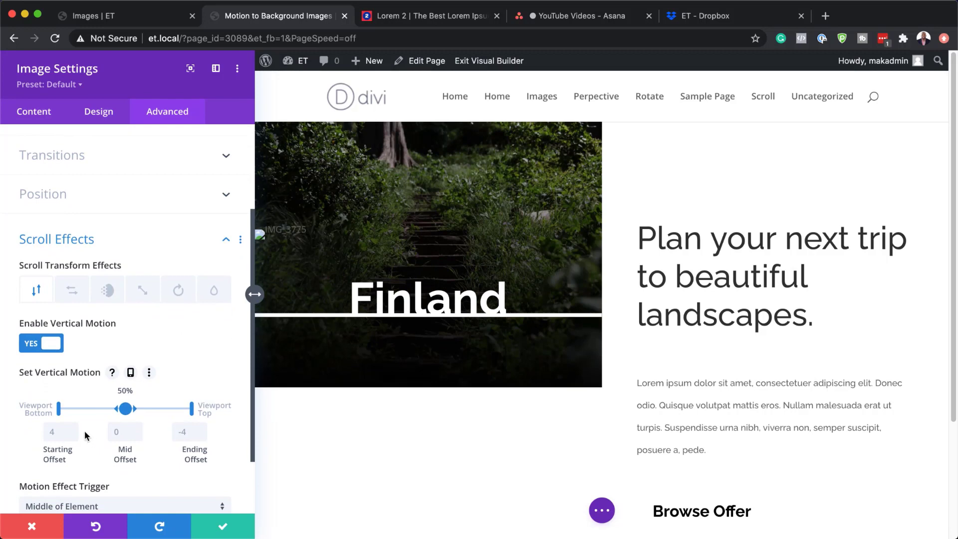
left_click(58, 429)
type("0")
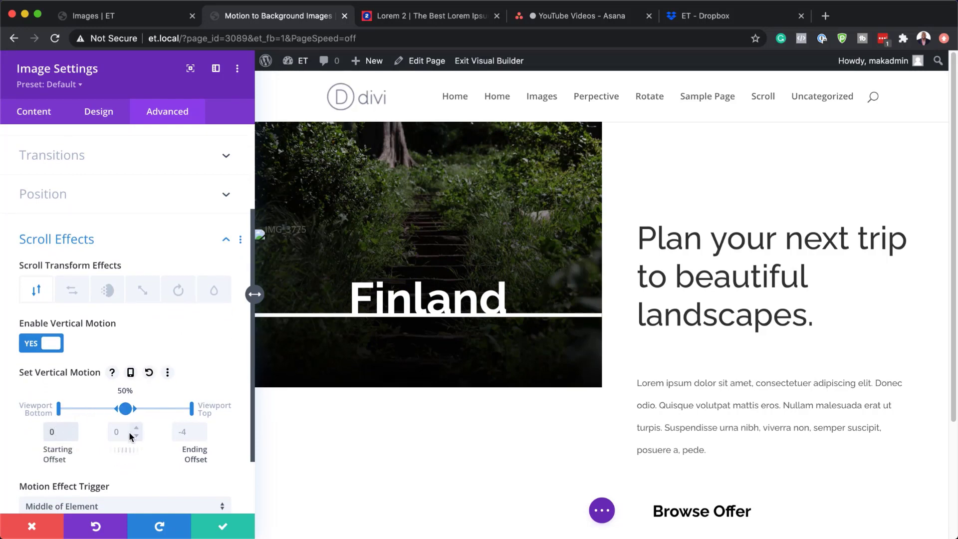
left_click(184, 433)
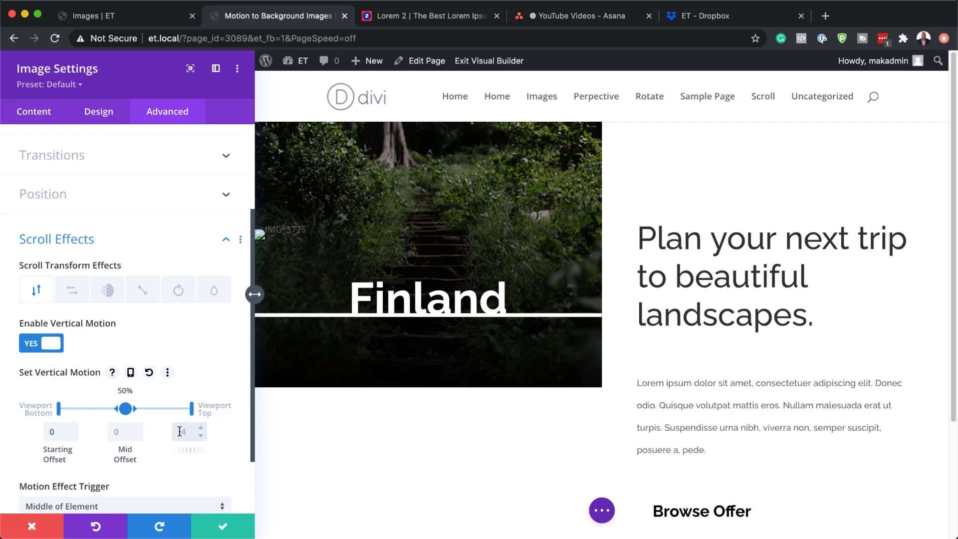
type("2")
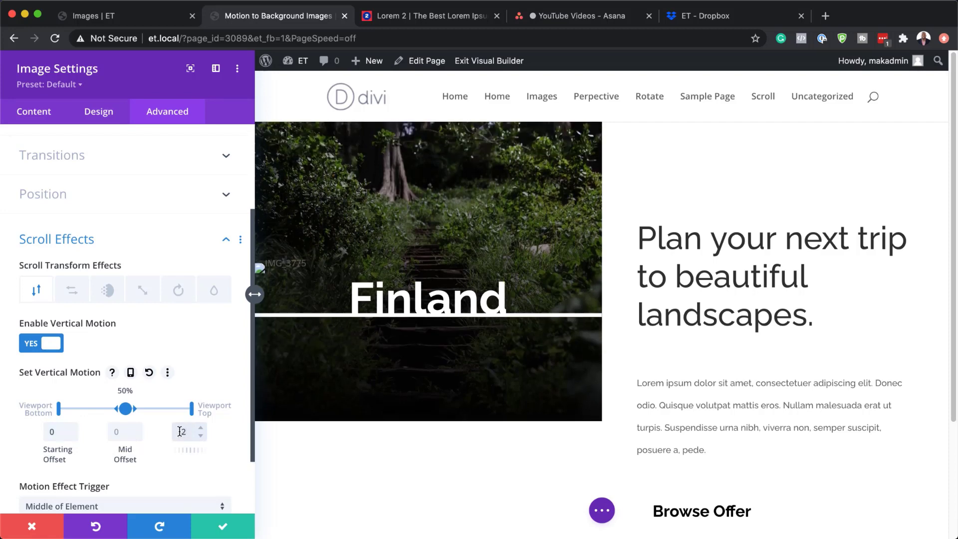
- Re-enter -2 as the image's vertical motion ending offset and move the motion's midpoint to 69% of the viewport range
key("BackSpace")
type("-2")
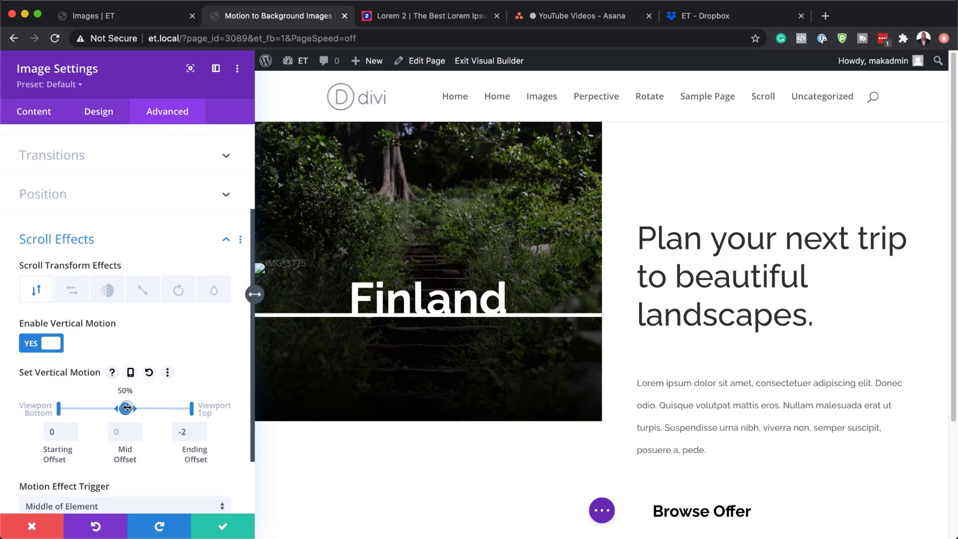
left_click_drag(127, 408, 152, 408)
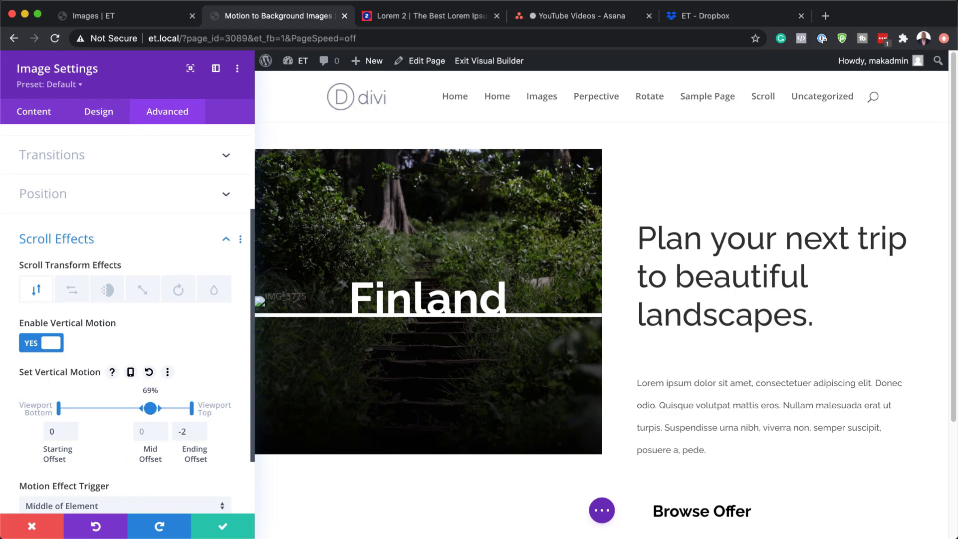
- Enable horizontal motion on the image with a starting offset of -2 and an ending offset of 0
left_click(74, 291)
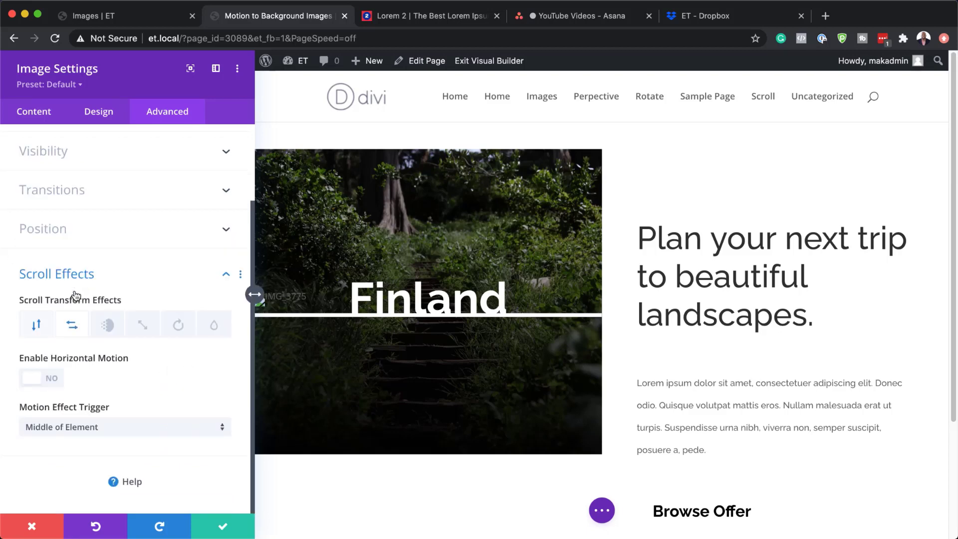
left_click(50, 378)
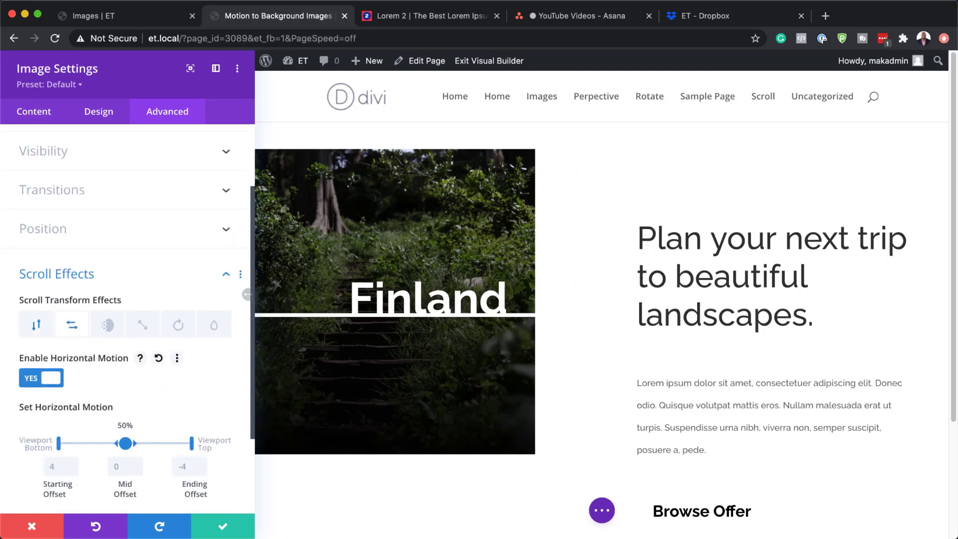
double_click(54, 466)
type("-2")
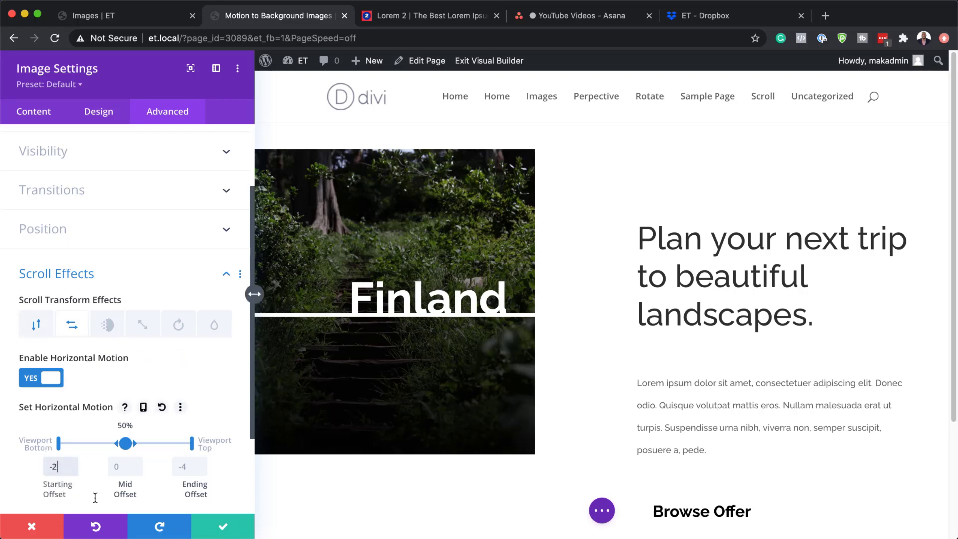
left_click(184, 463)
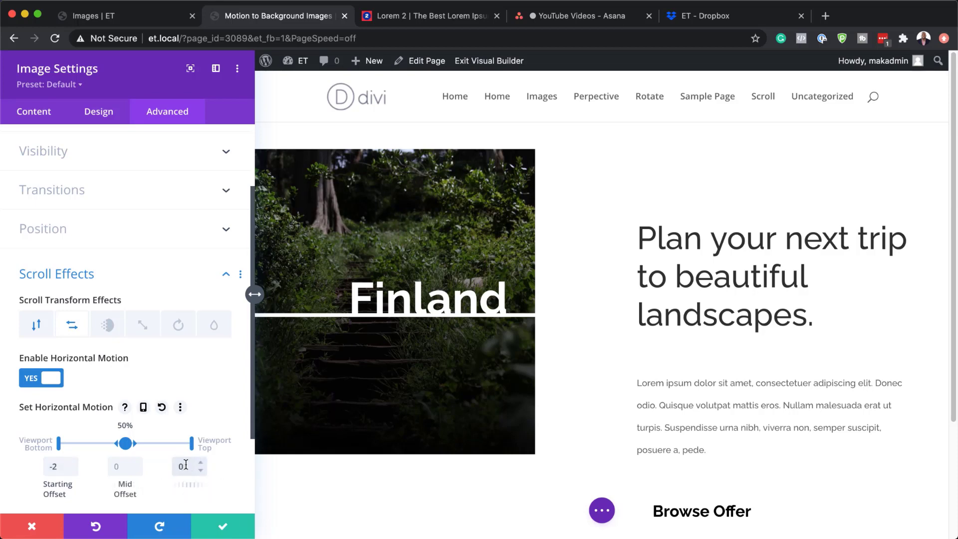
key("Return")
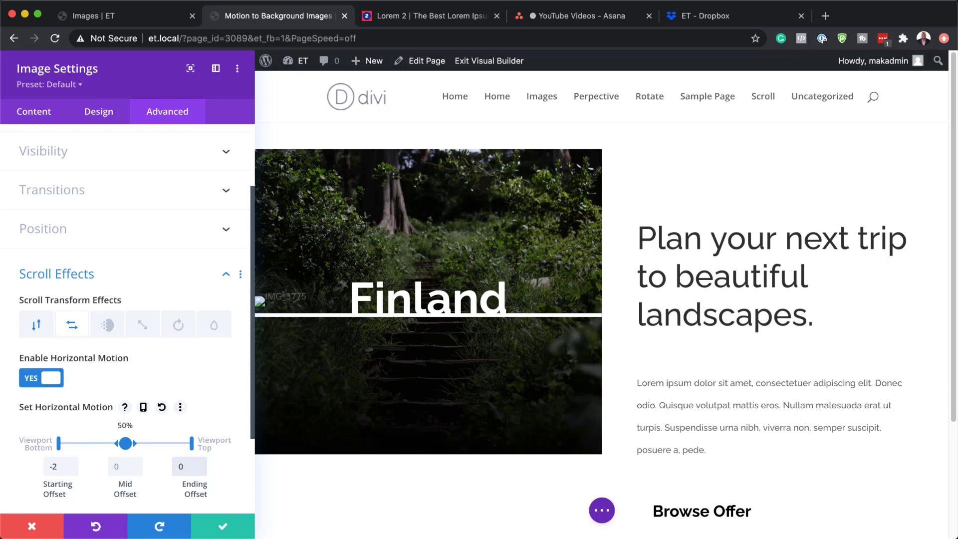
- Enable scaling up and down with viewport points at 21%, 39% and 54%, set the mid scale to 80%, and save the image settings
left_click(145, 325)
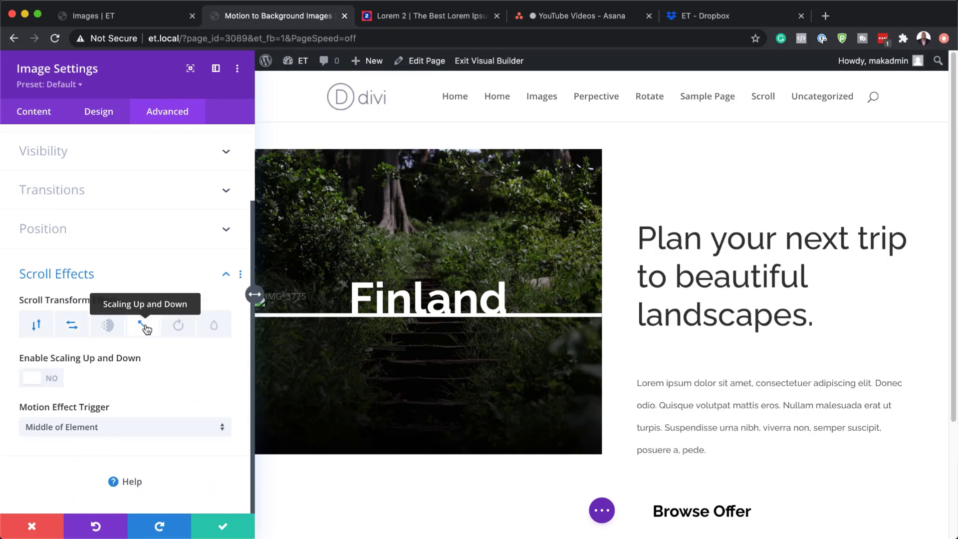
left_click(54, 380)
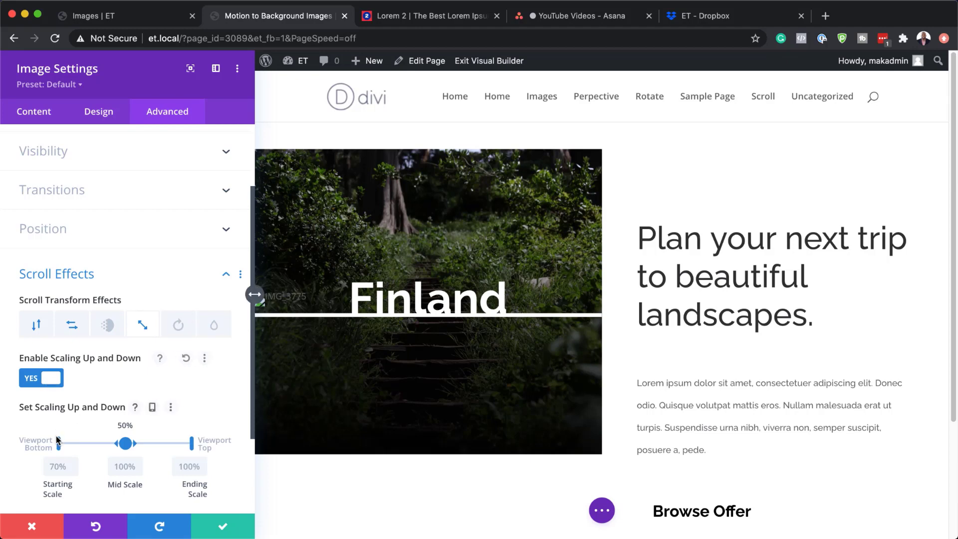
left_click_drag(59, 442, 111, 444)
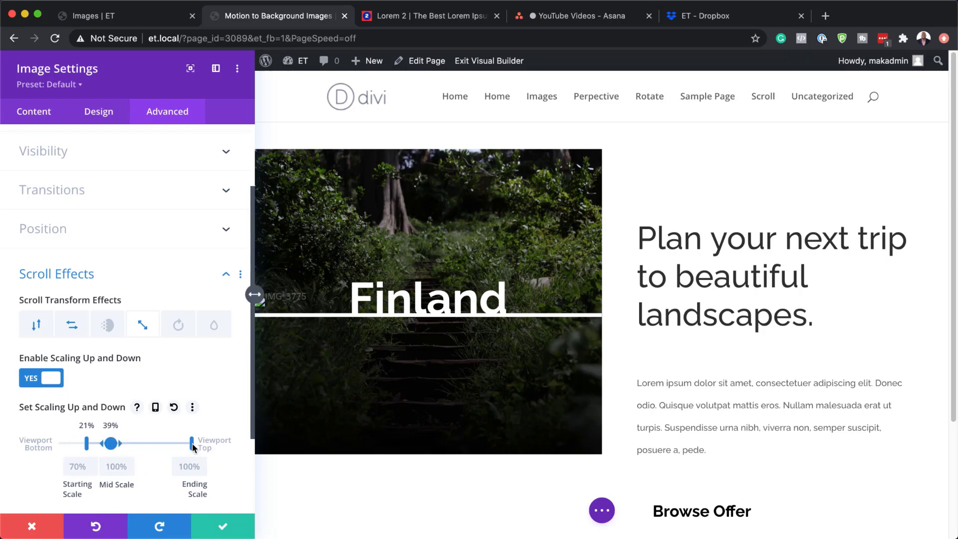
left_click_drag(192, 446, 131, 445)
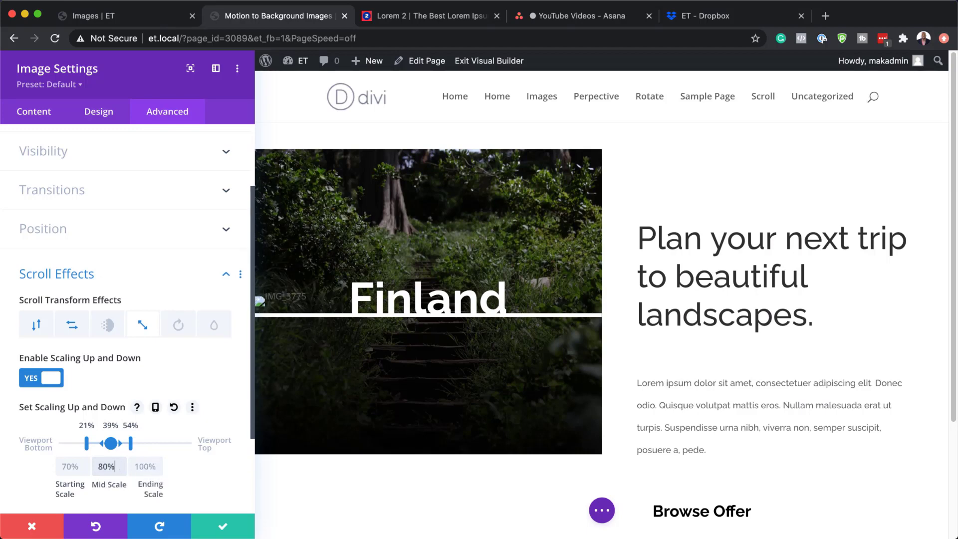
left_click(223, 533)
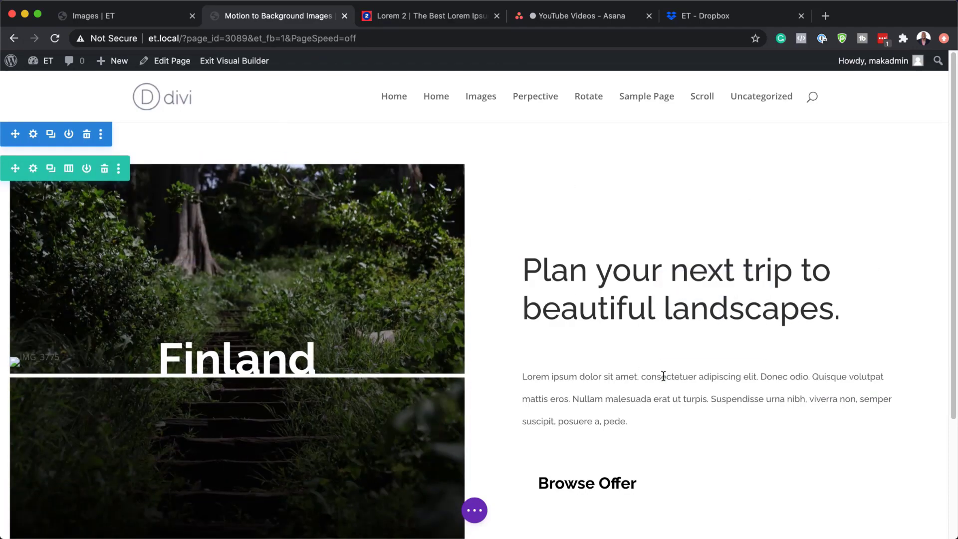
- Publish the page with the image's scroll effects and exit the Visual Builder
scroll(664, 376, "down", 2)
scroll(664, 377, "down", 3)
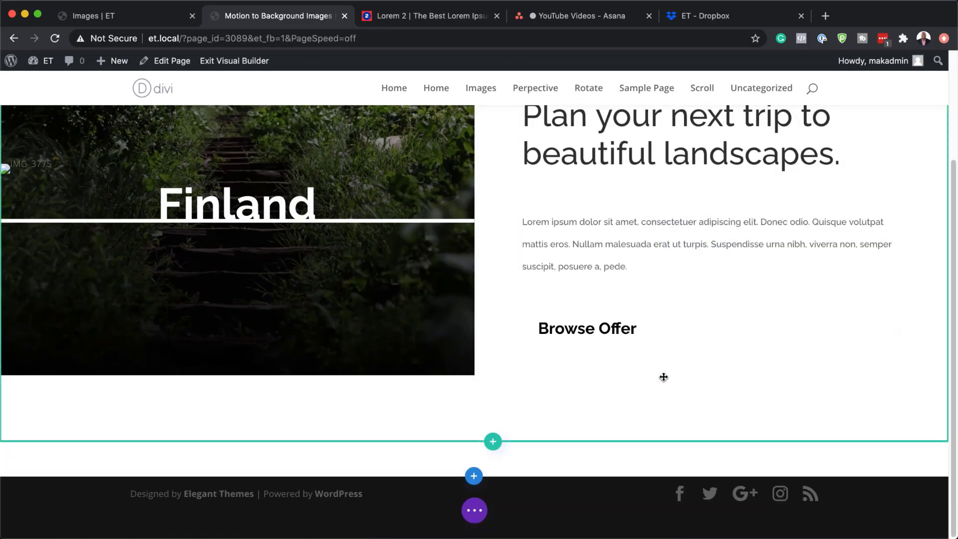
scroll(601, 342, "up", 3)
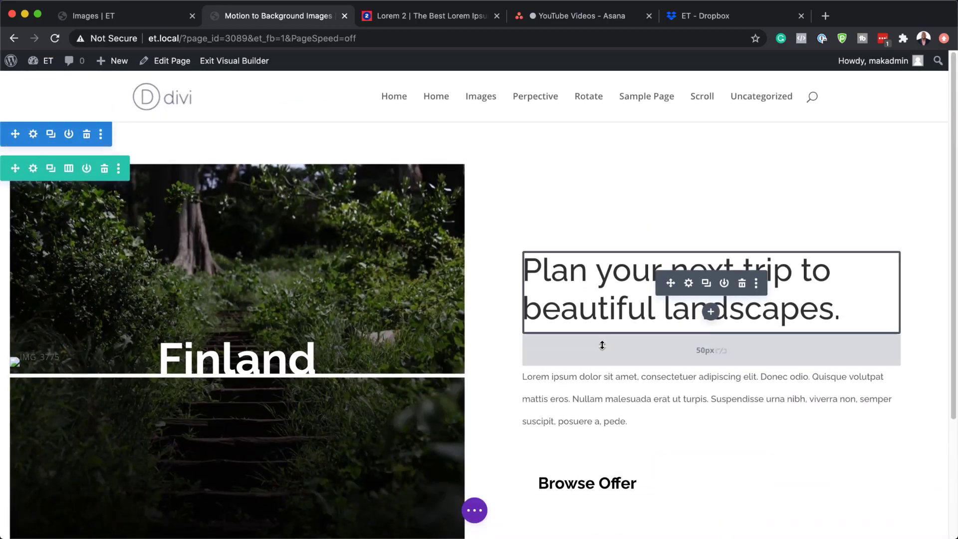
scroll(603, 349, "down", 3)
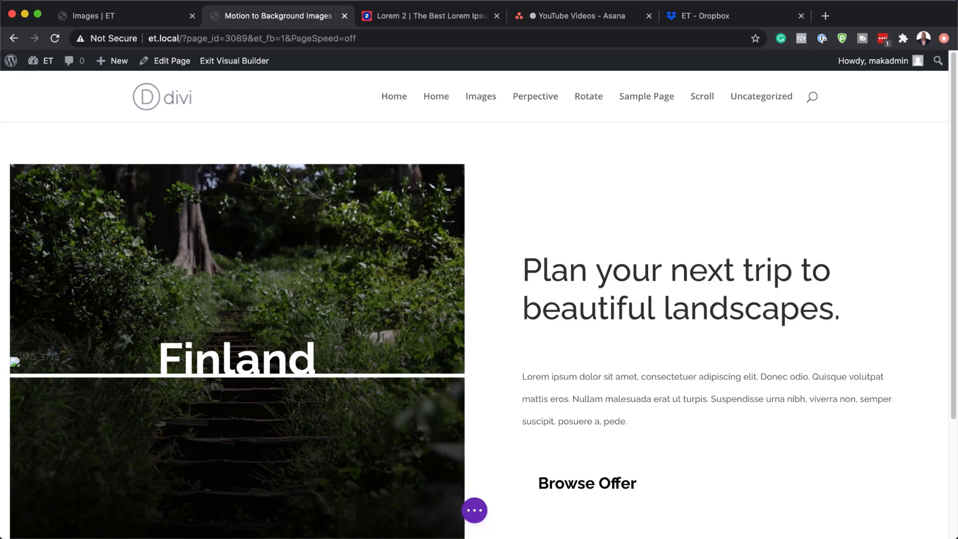
left_click(474, 514)
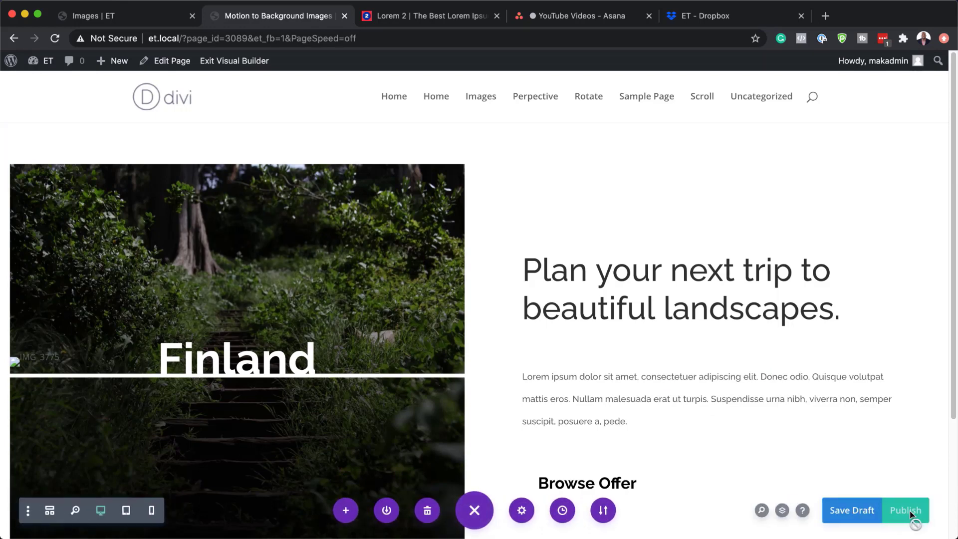
left_click(234, 61)
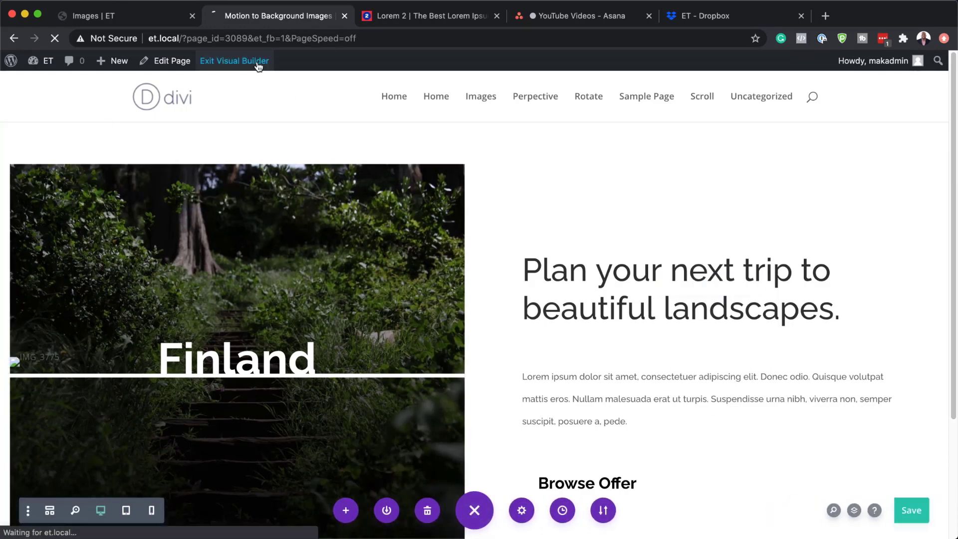
- Switch to the finished Images page and examine how its Finland and Hawaii images move during scrolling
key("super+1")
scroll(609, 323, "down", 10)
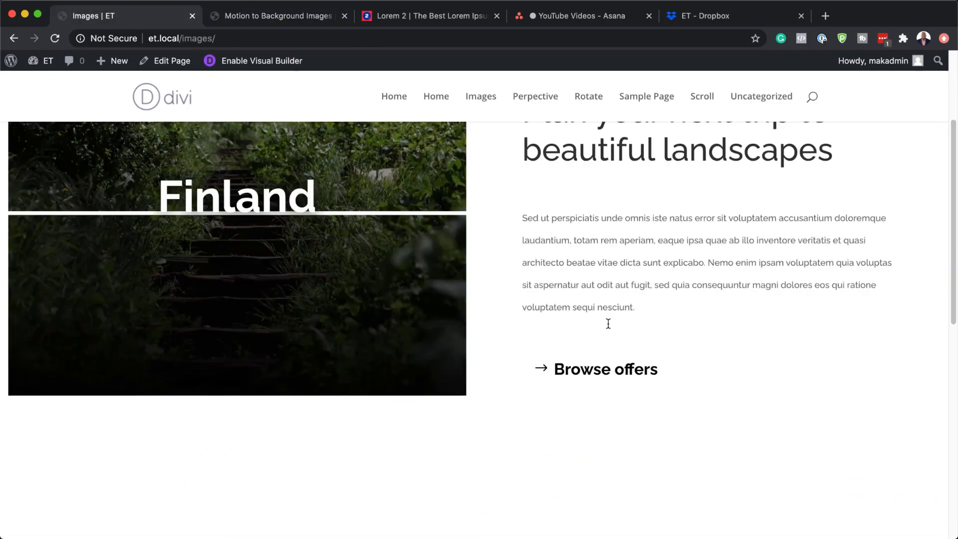
scroll(609, 329, "down", 9)
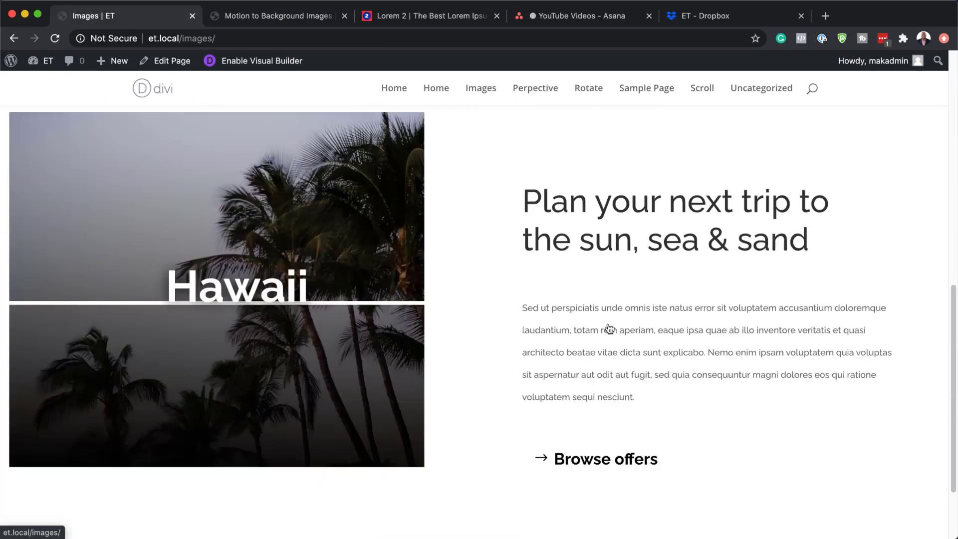
scroll(610, 329, "up", 12)
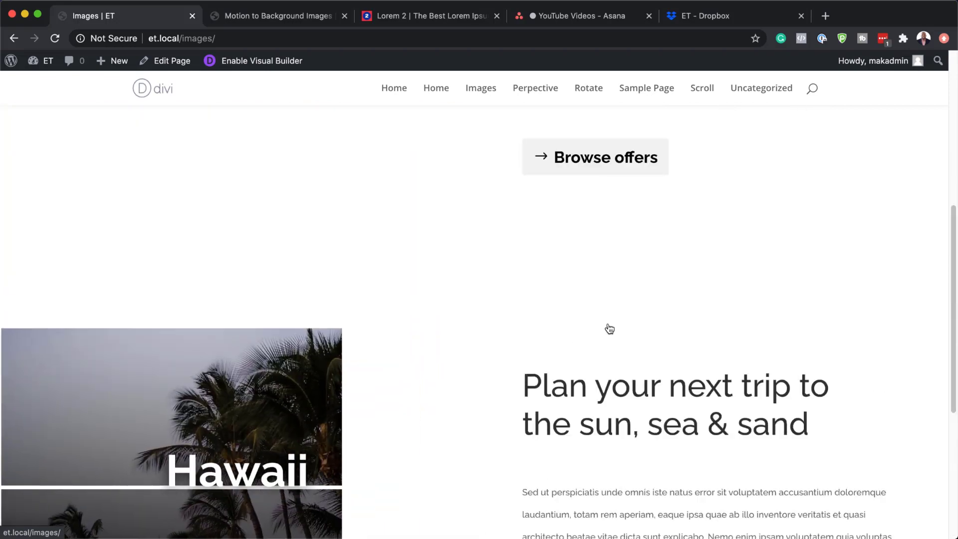
scroll(609, 327, "up", 5)
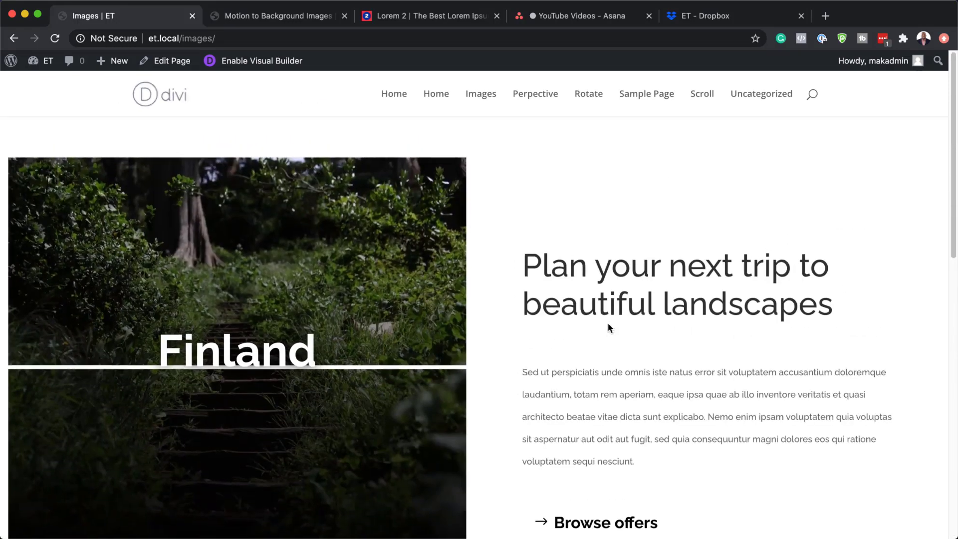